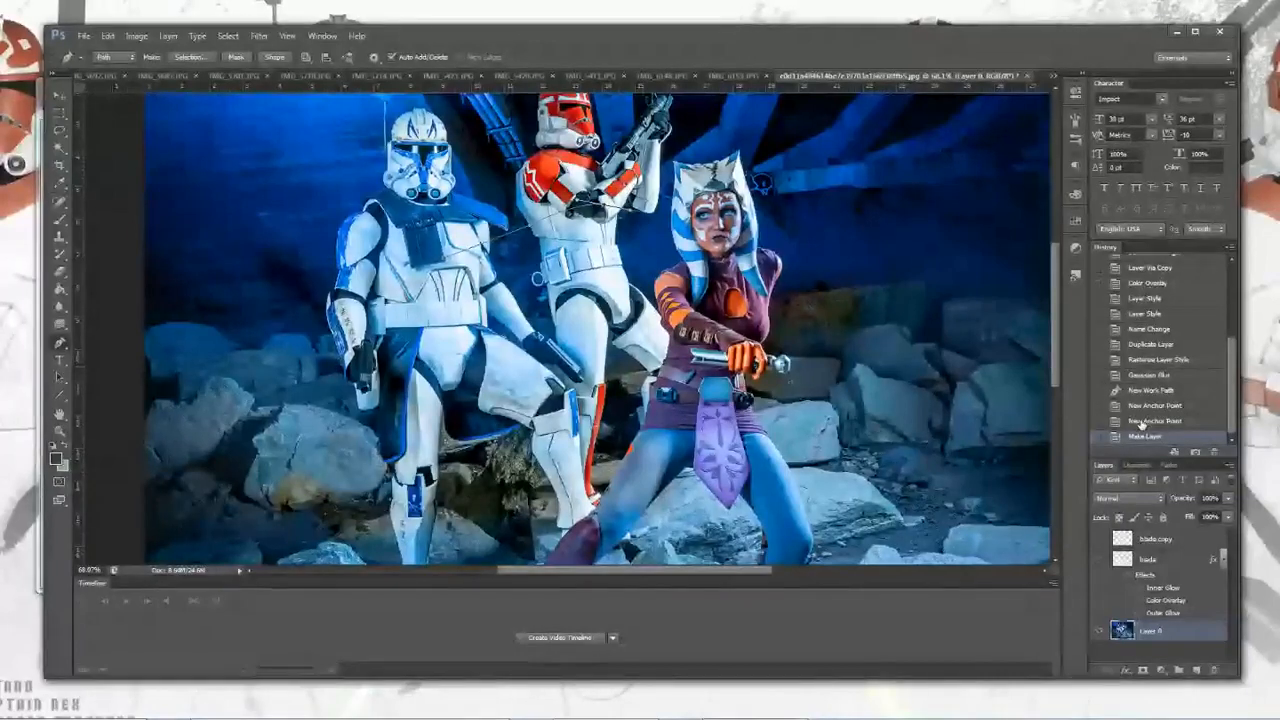
Step: Step back through the history to the Gaussian Blur state and hide the blade copy layer
click(1142, 423)
click(1152, 408)
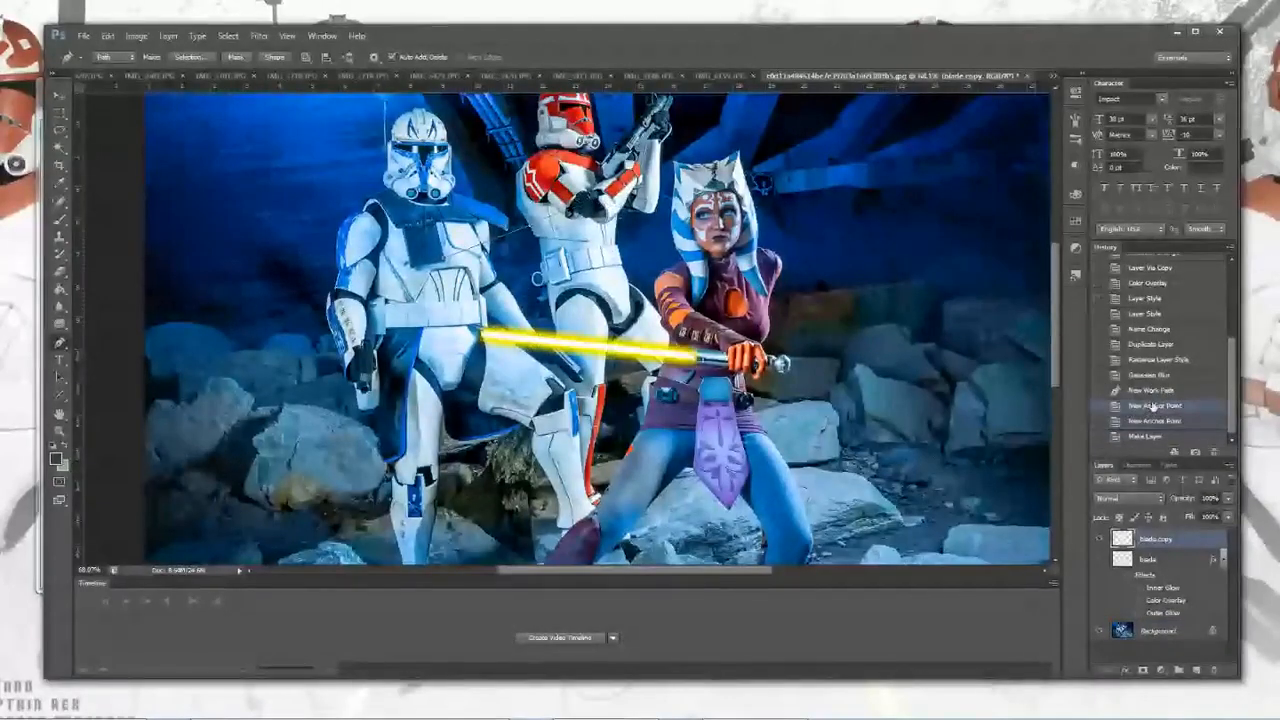
click(1150, 389)
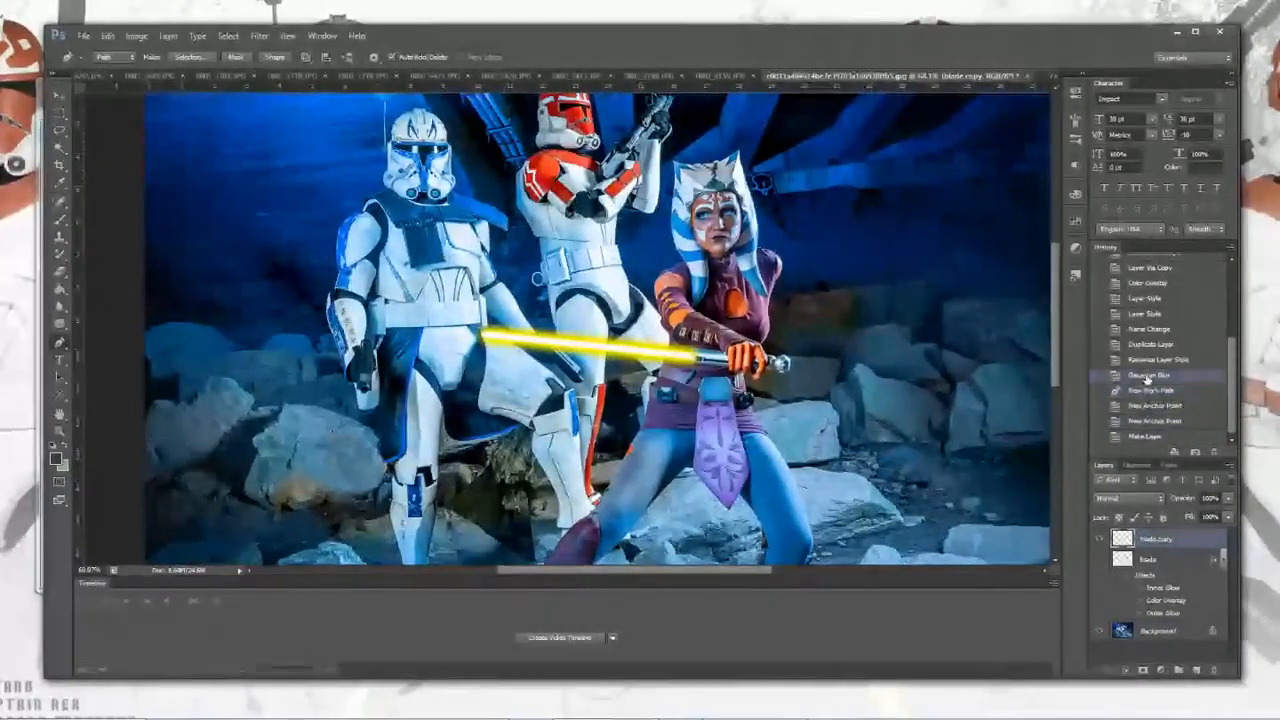
click(1101, 539)
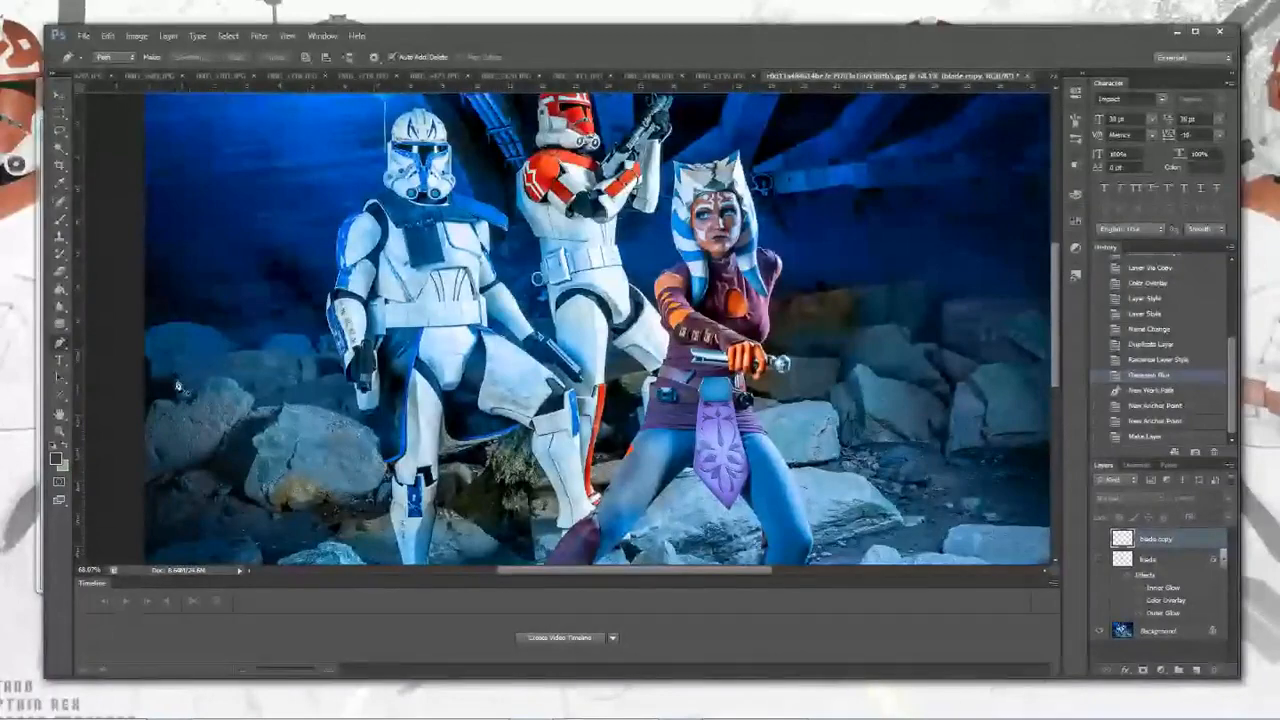
Step: Zoom in on the figures and draw a Pen path from the hilt's emitter to the trooper's thigh, adjusting its curve
scroll(388, 357, up, 1)
scroll(388, 357, down, 2)
scroll(388, 357, down, 4)
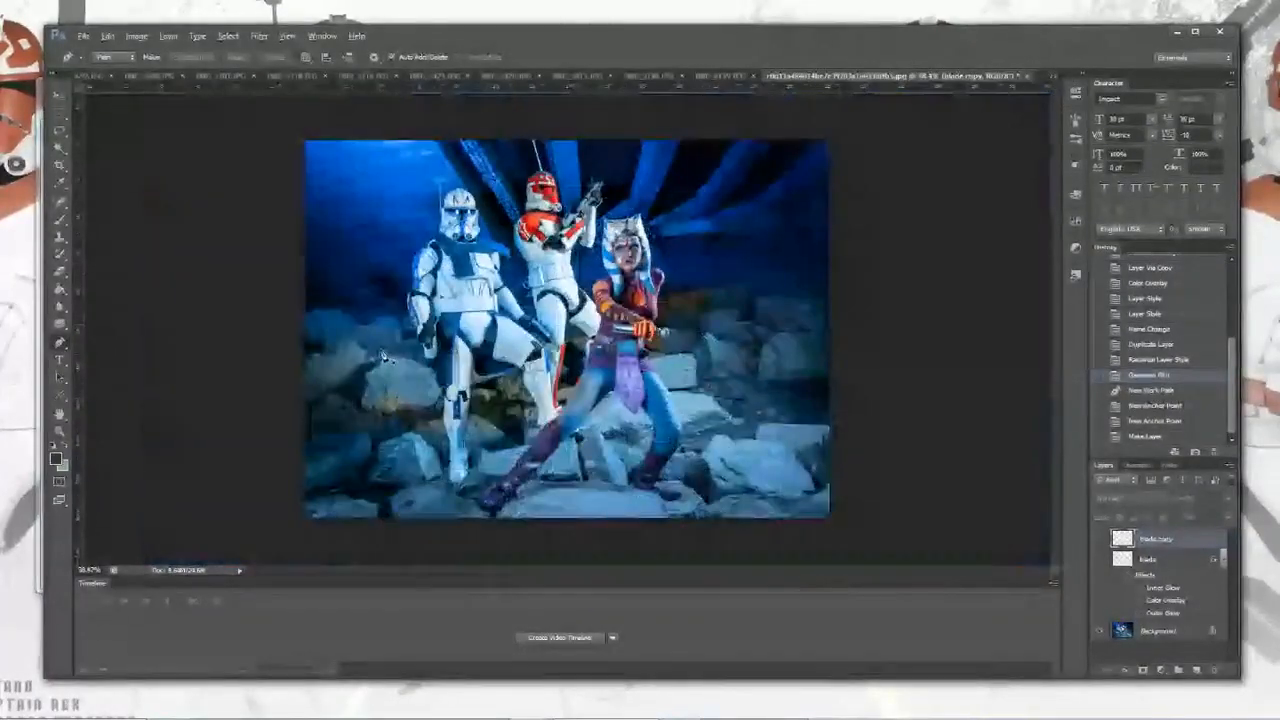
scroll(388, 357, up, 3)
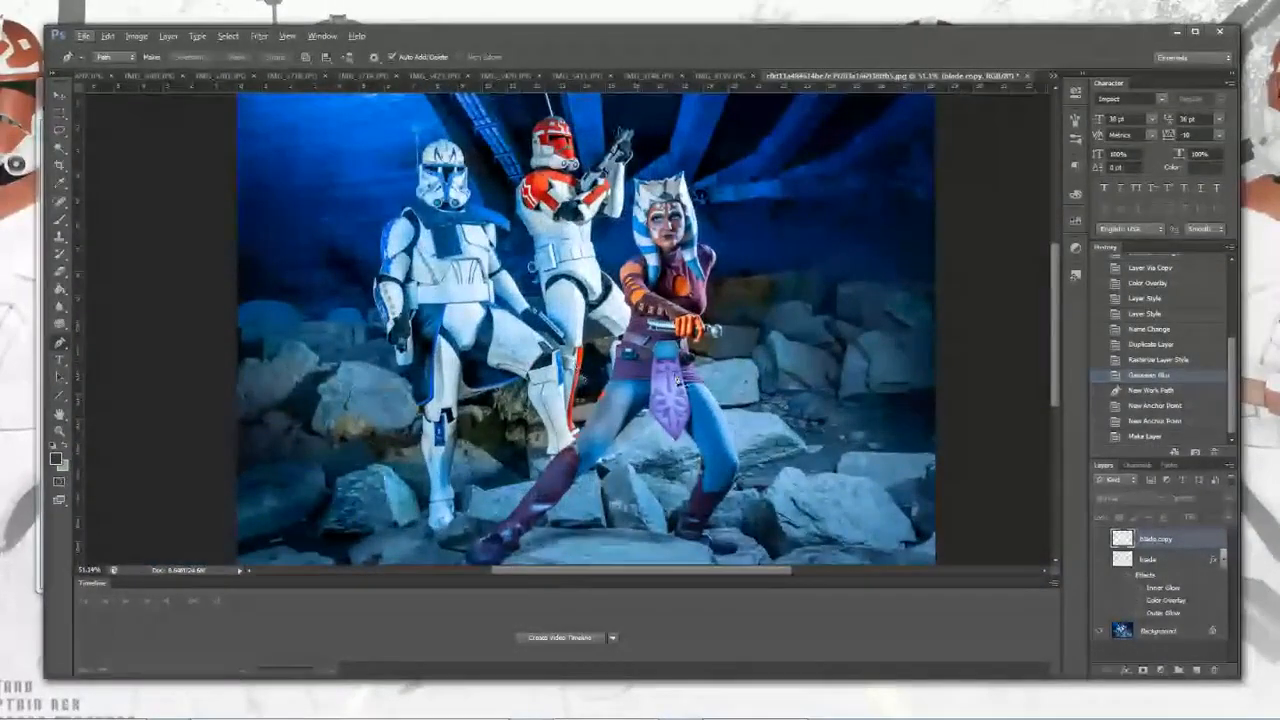
scroll(672, 380, up, 3)
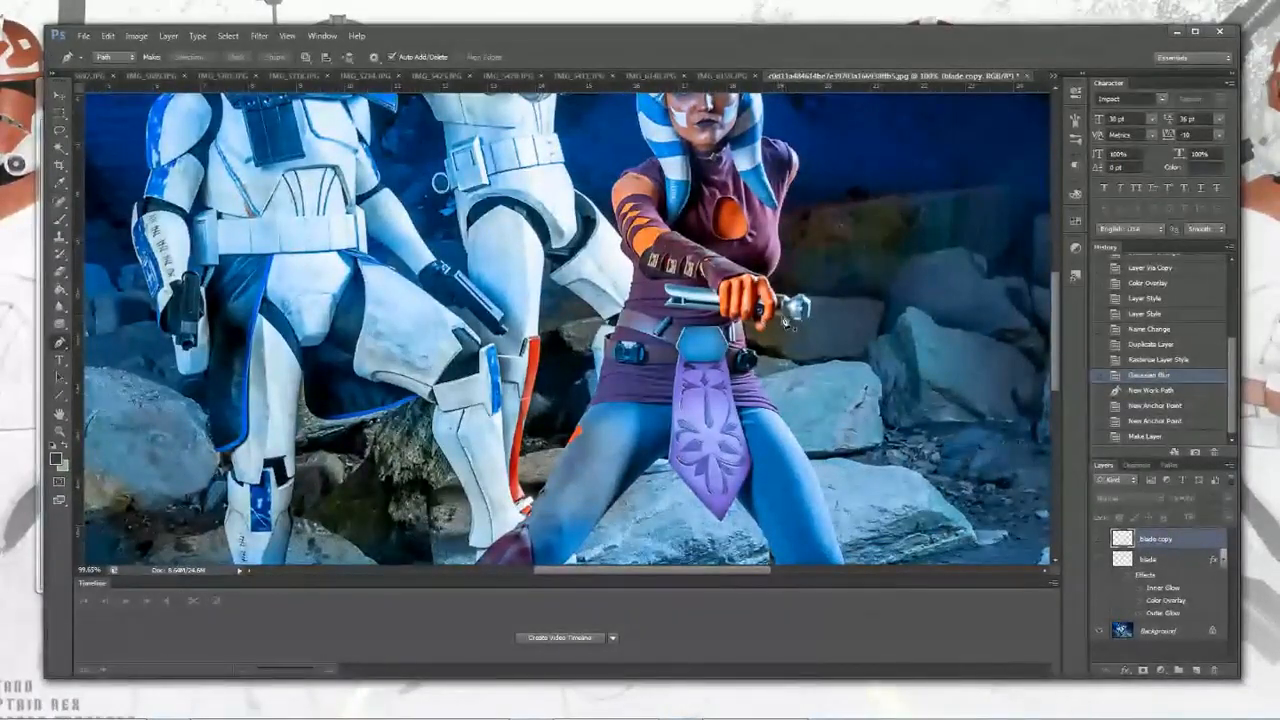
click(786, 320)
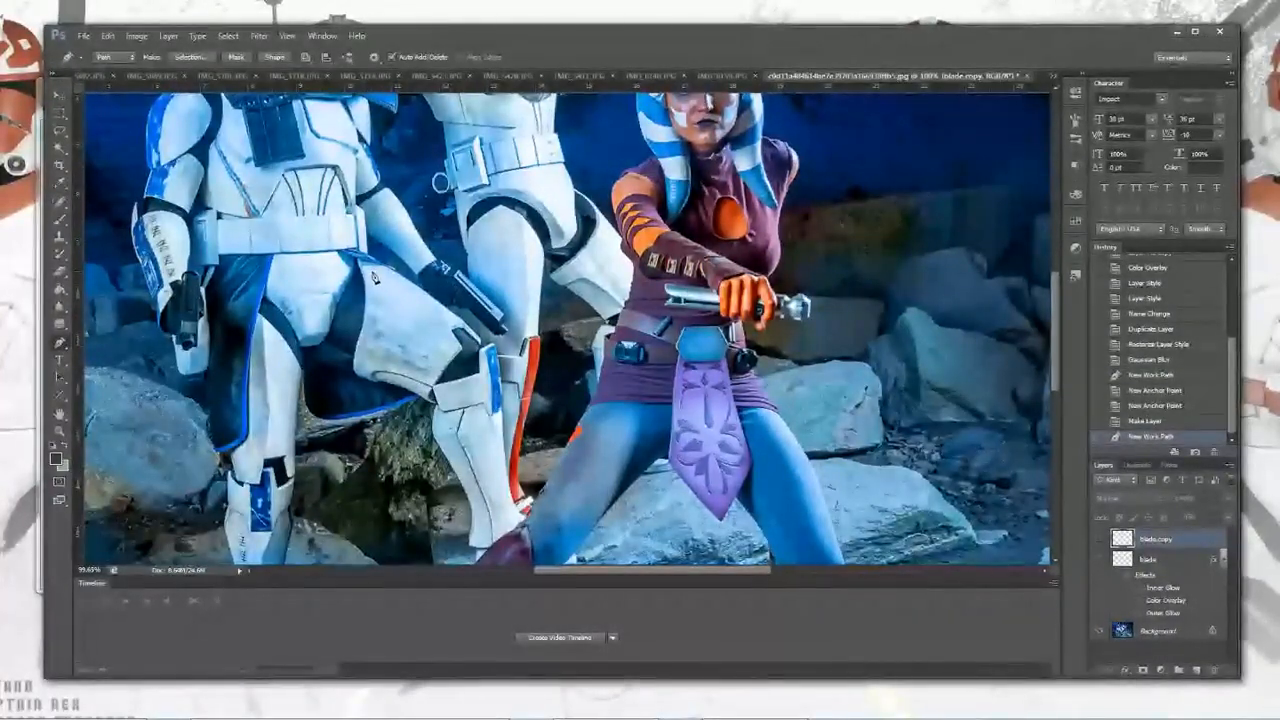
click(376, 262)
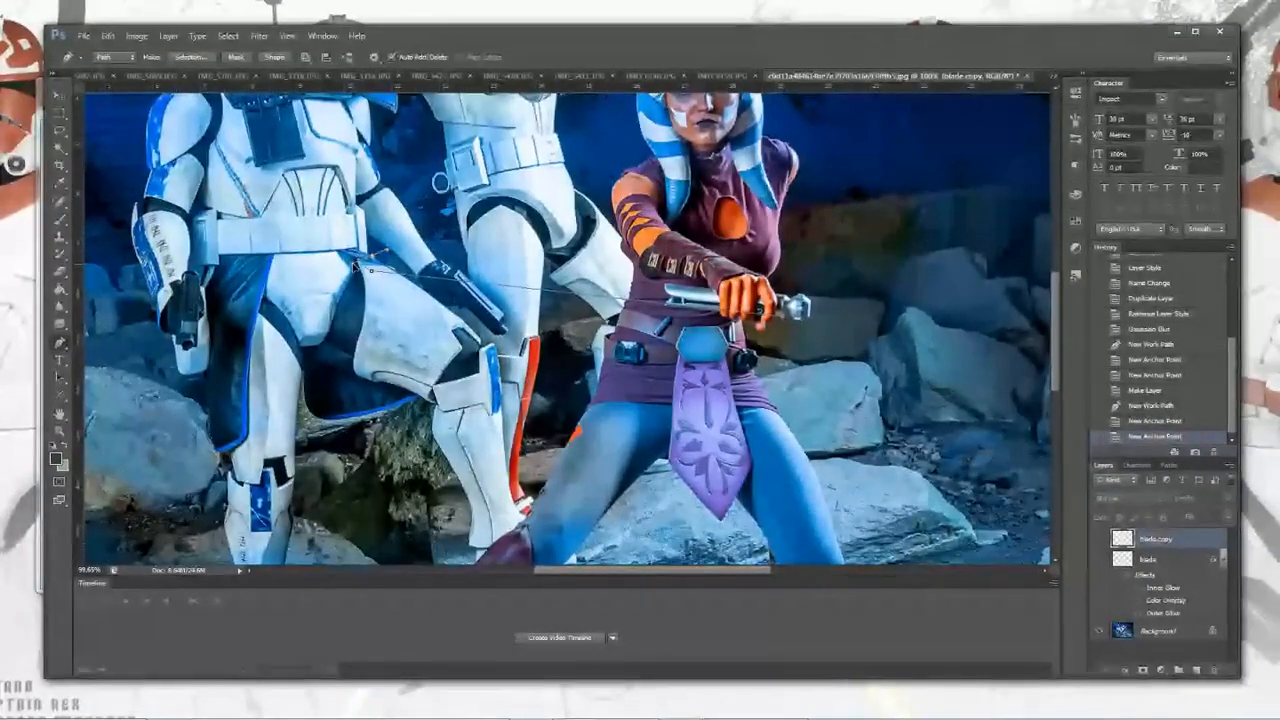
drag(355, 267, 355, 268)
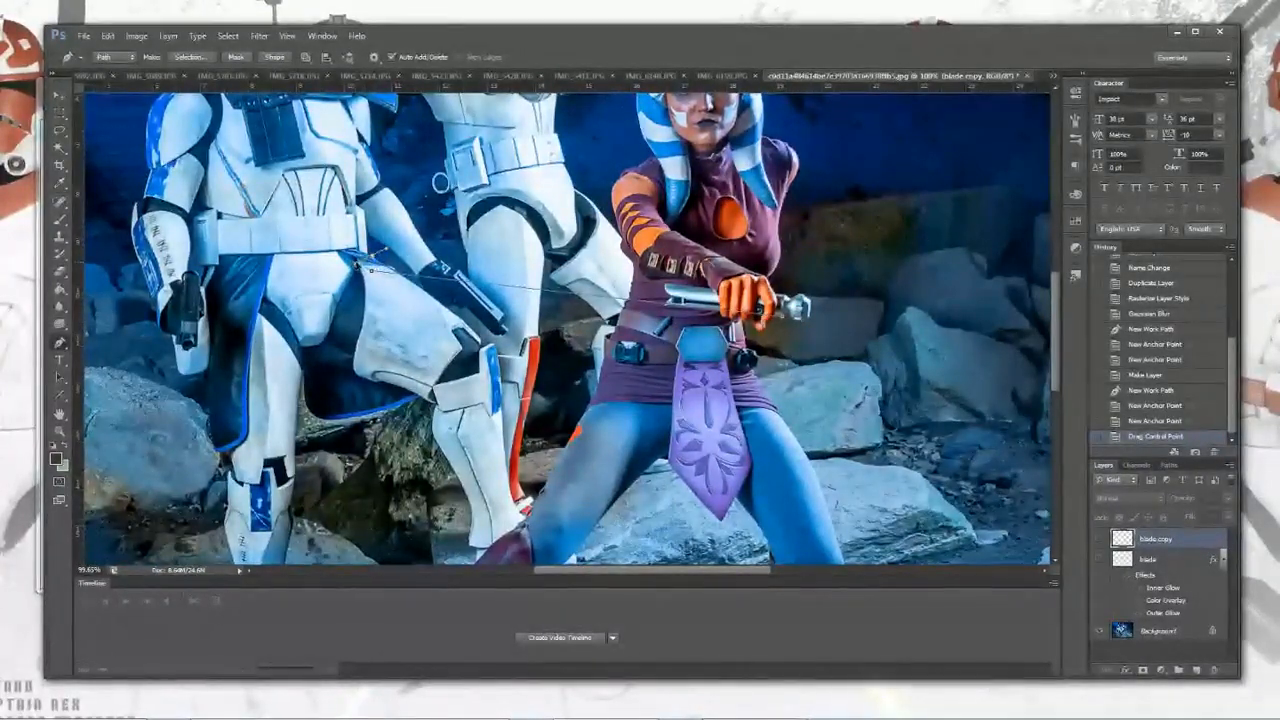
drag(357, 262, 359, 263)
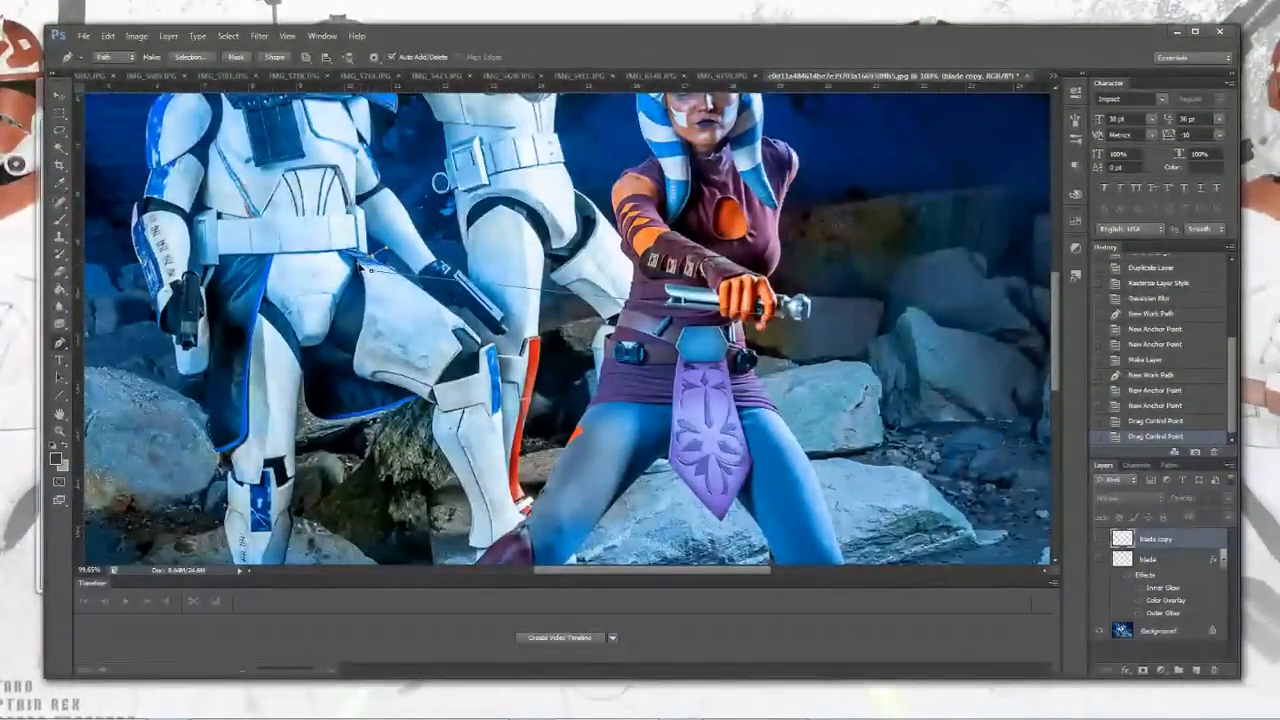
drag(366, 263, 371, 263)
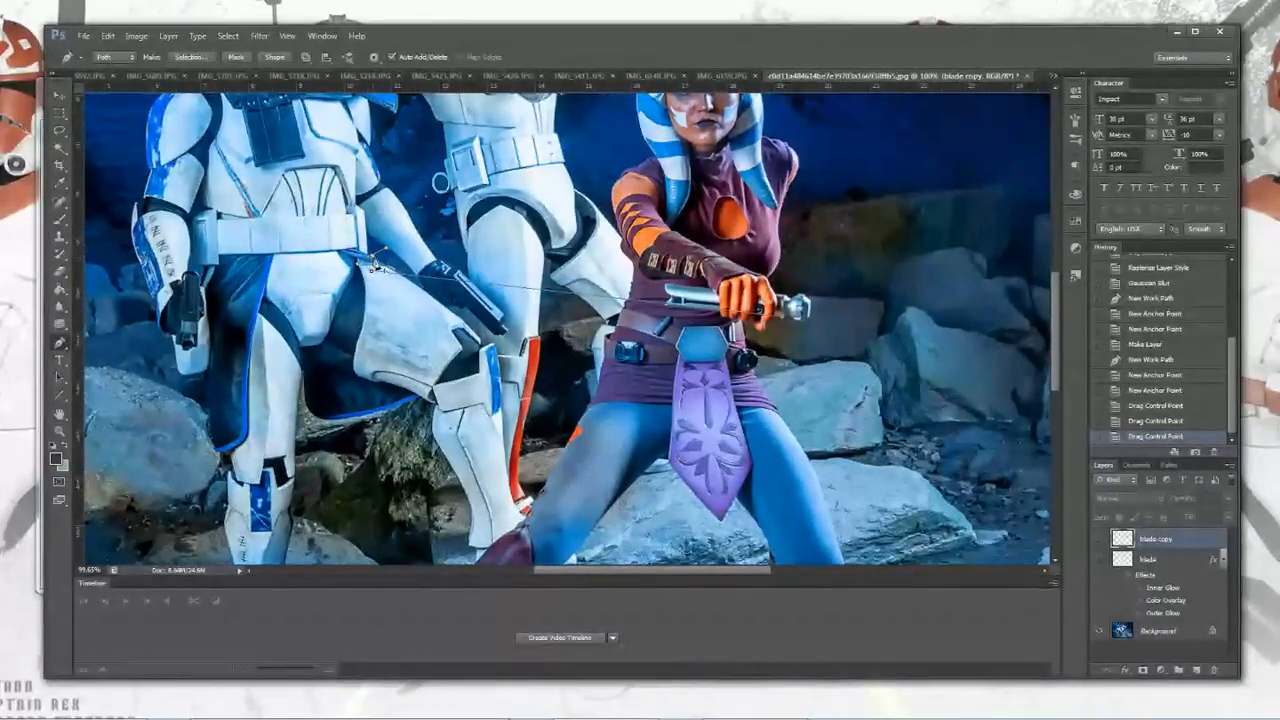
click(373, 263)
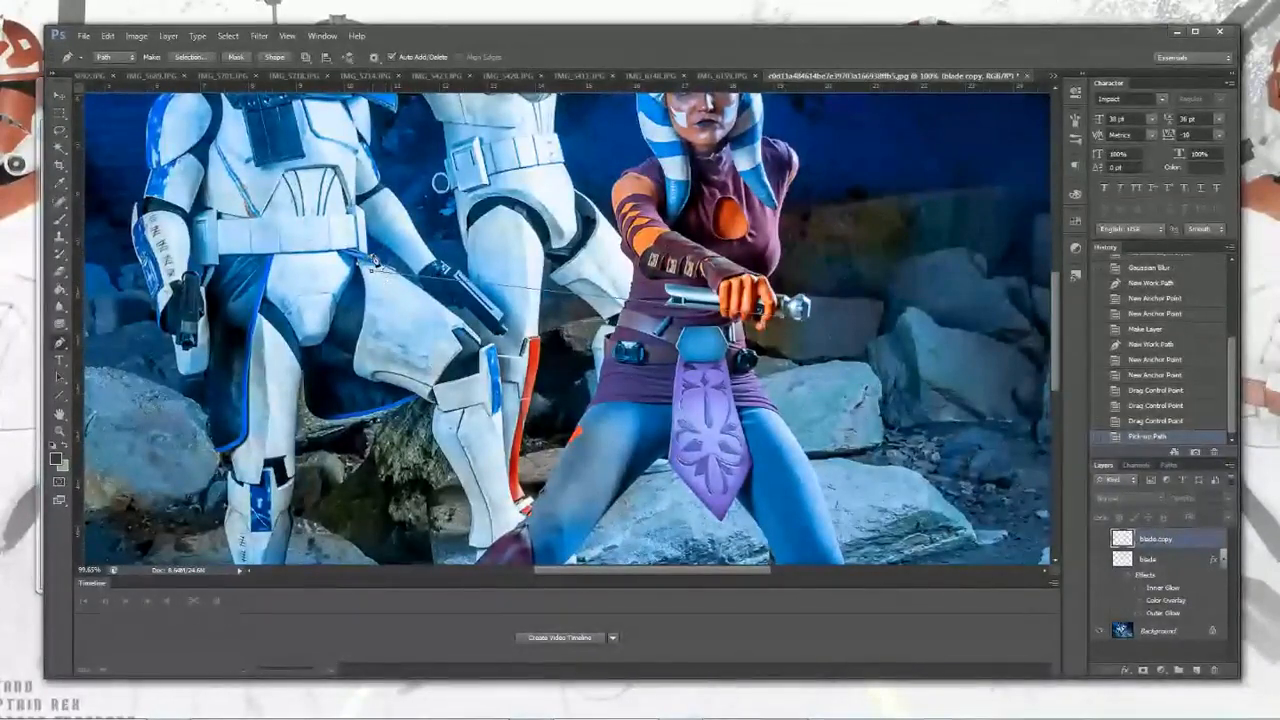
Step: Revert one history state and re-add anchor points near the trooper's thigh and hand
click(1141, 425)
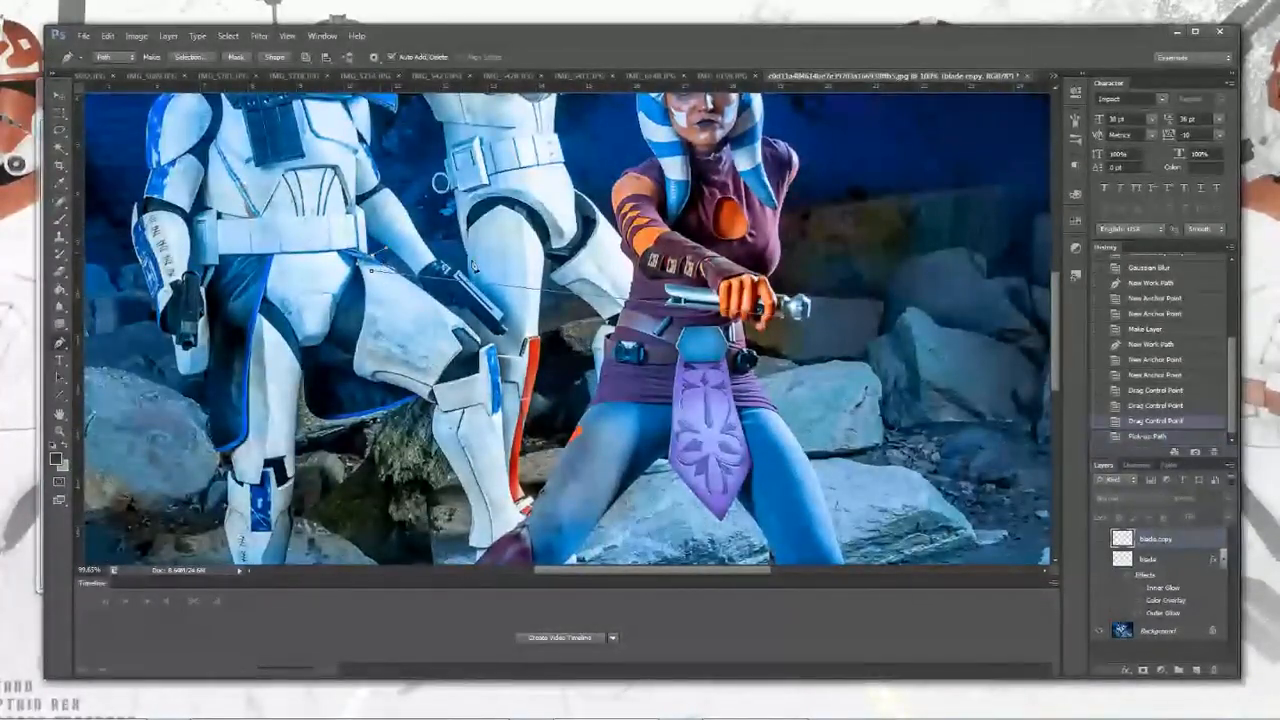
click(373, 269)
click(472, 260)
click(1147, 421)
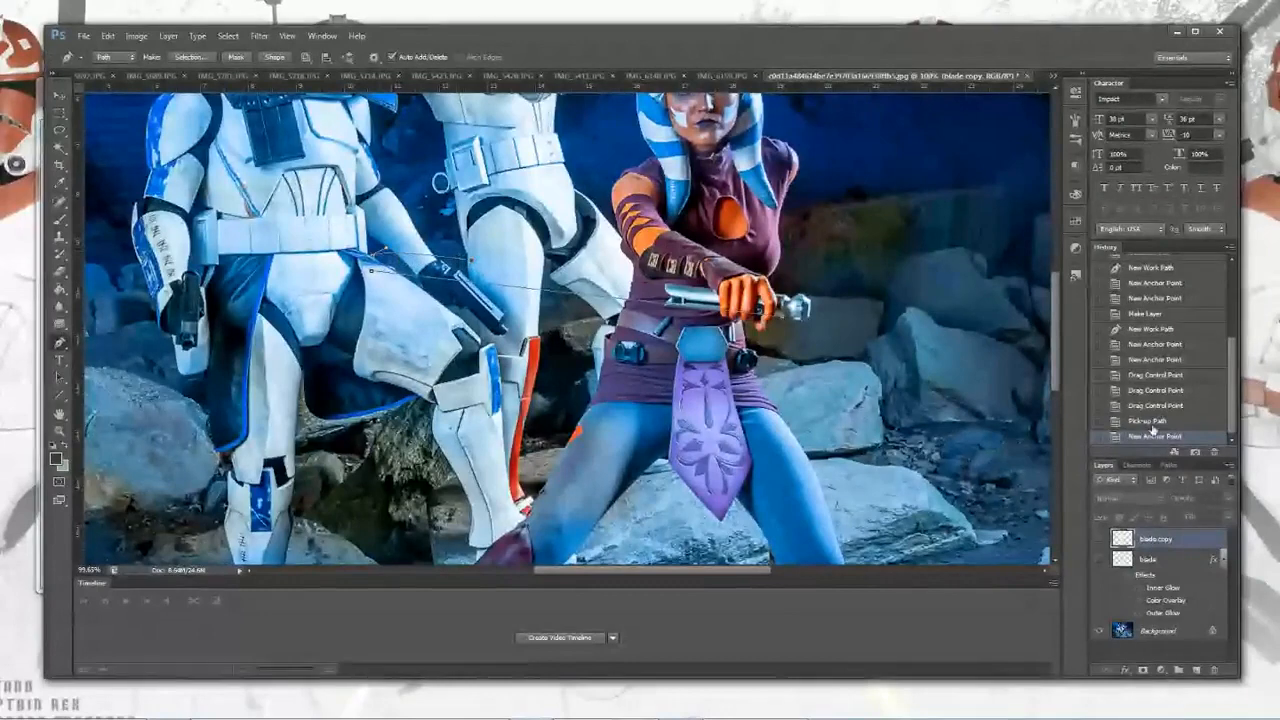
Step: Add an anchor point at the hilt's emitter and drag the path's anchors along the blade's lower edge
key(alt)
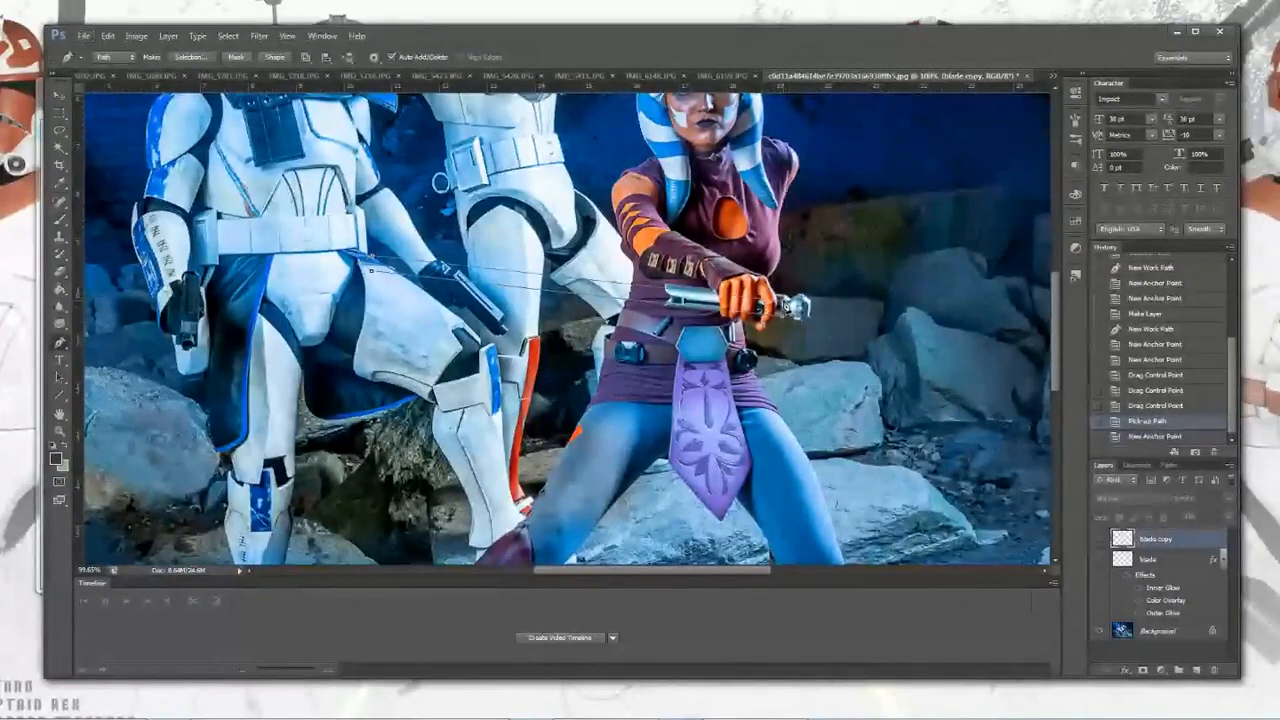
click(787, 319)
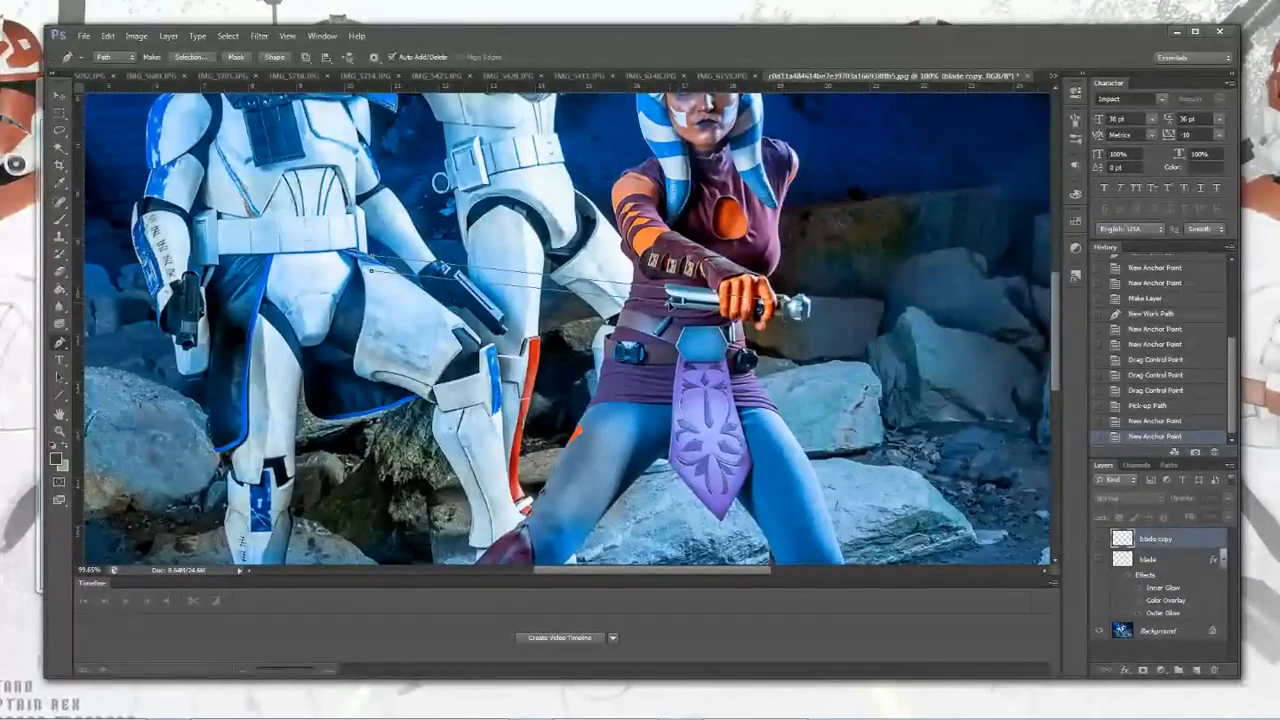
drag(756, 304, 758, 304)
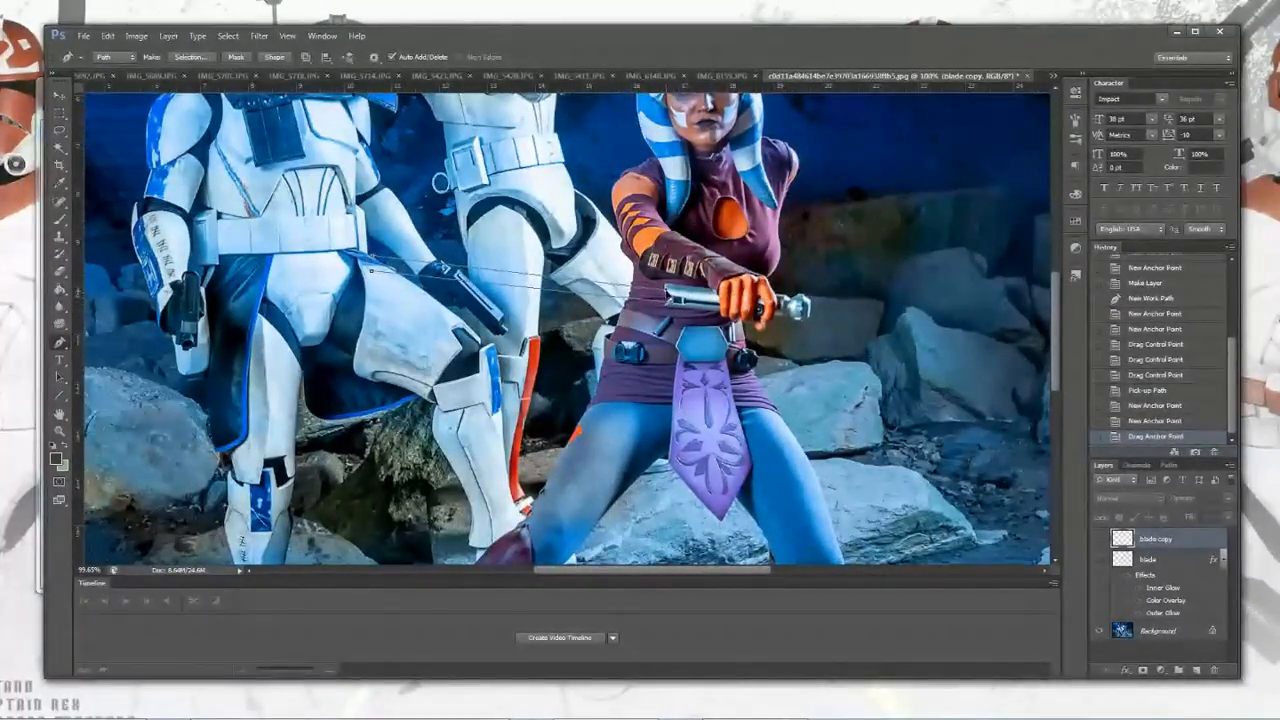
drag(668, 298, 667, 302)
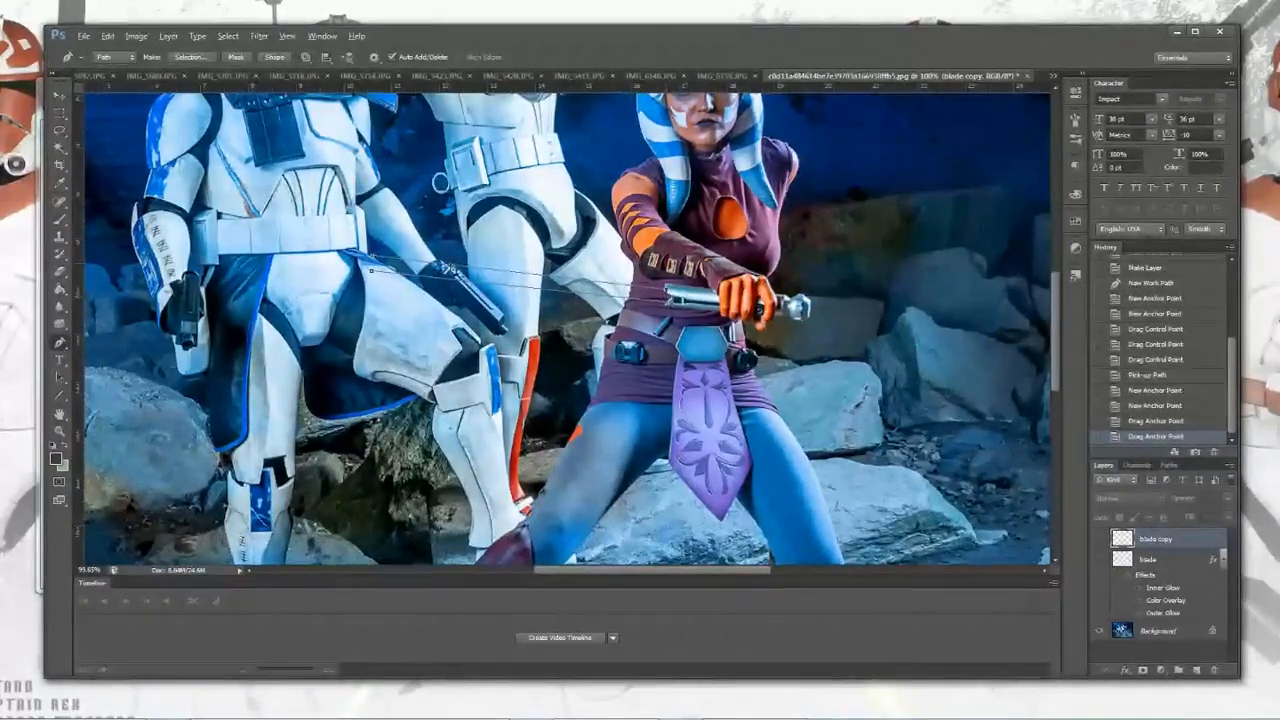
Step: Zoom in and reposition the blade tip's anchor points on the trooper's thigh
scroll(410, 246, up, 6)
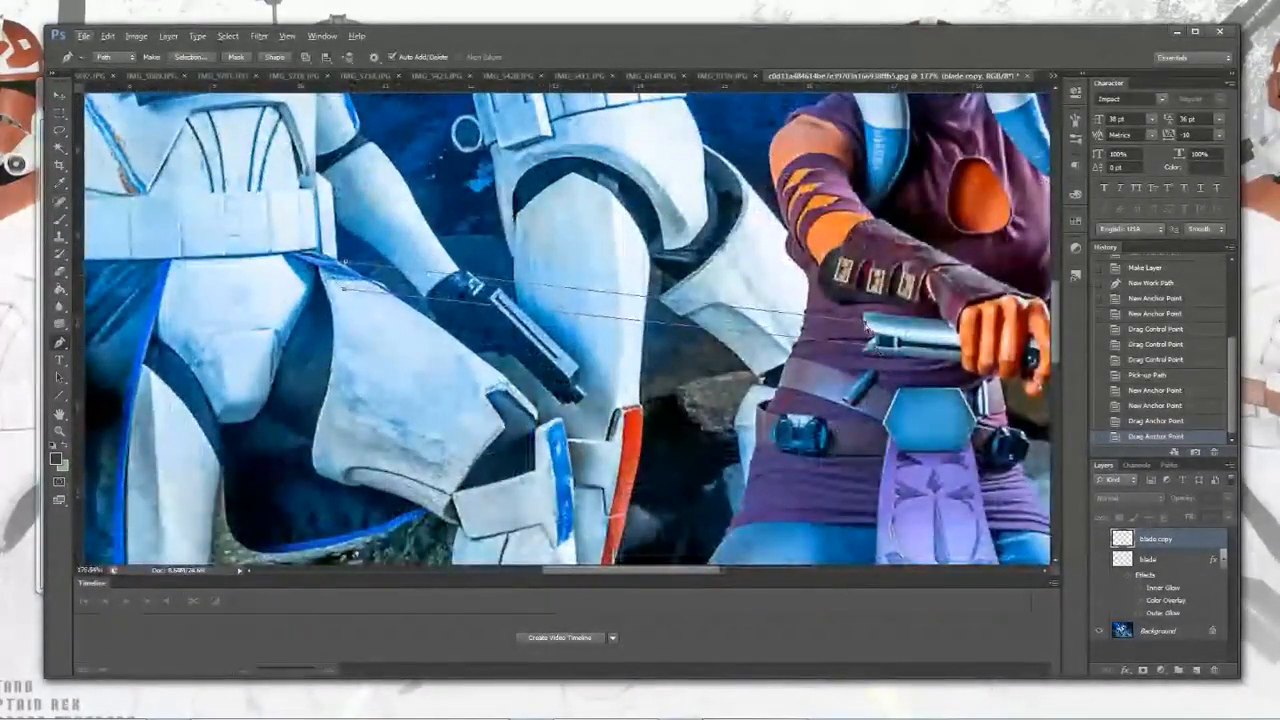
drag(865, 325, 864, 322)
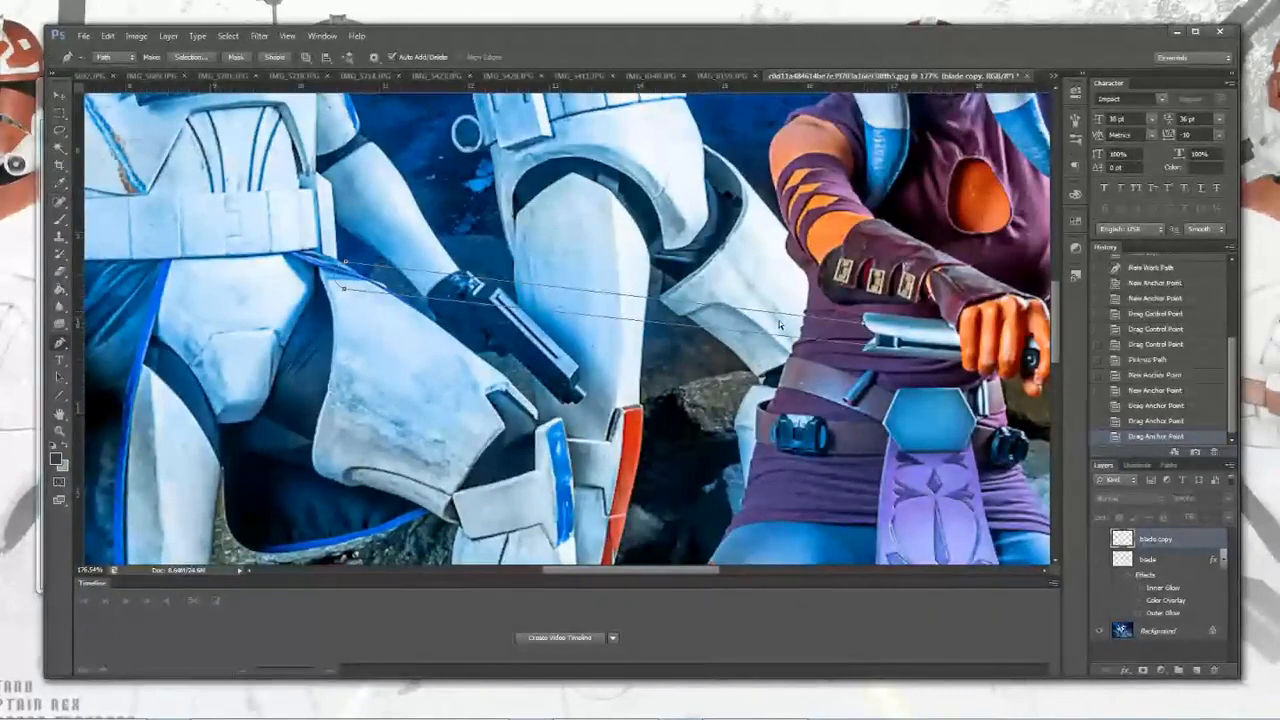
drag(345, 262, 343, 268)
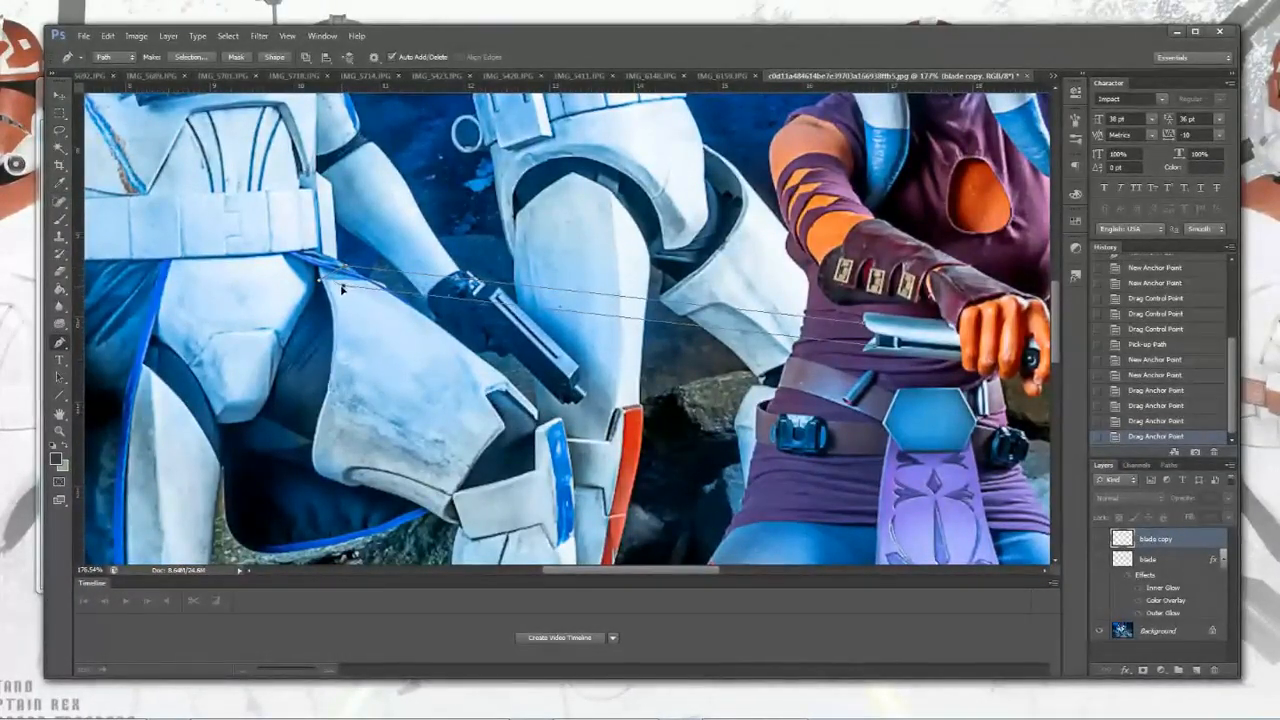
drag(340, 289, 336, 287)
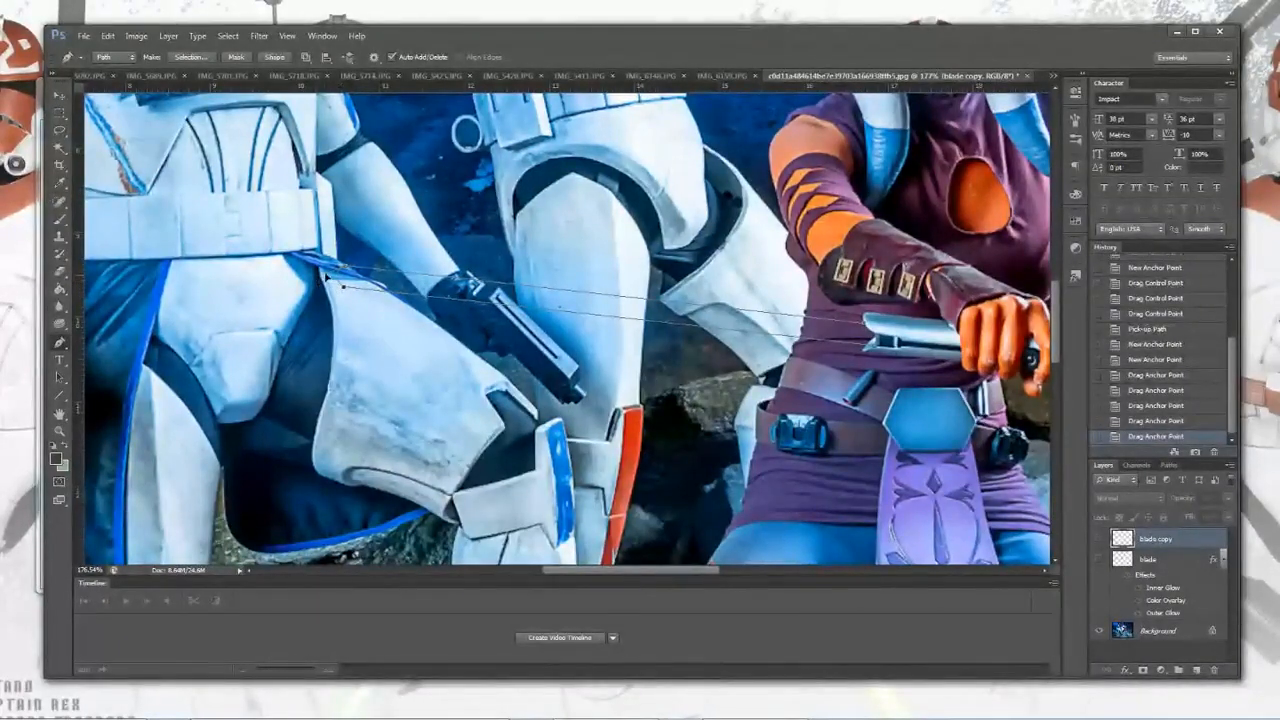
drag(326, 278, 328, 277)
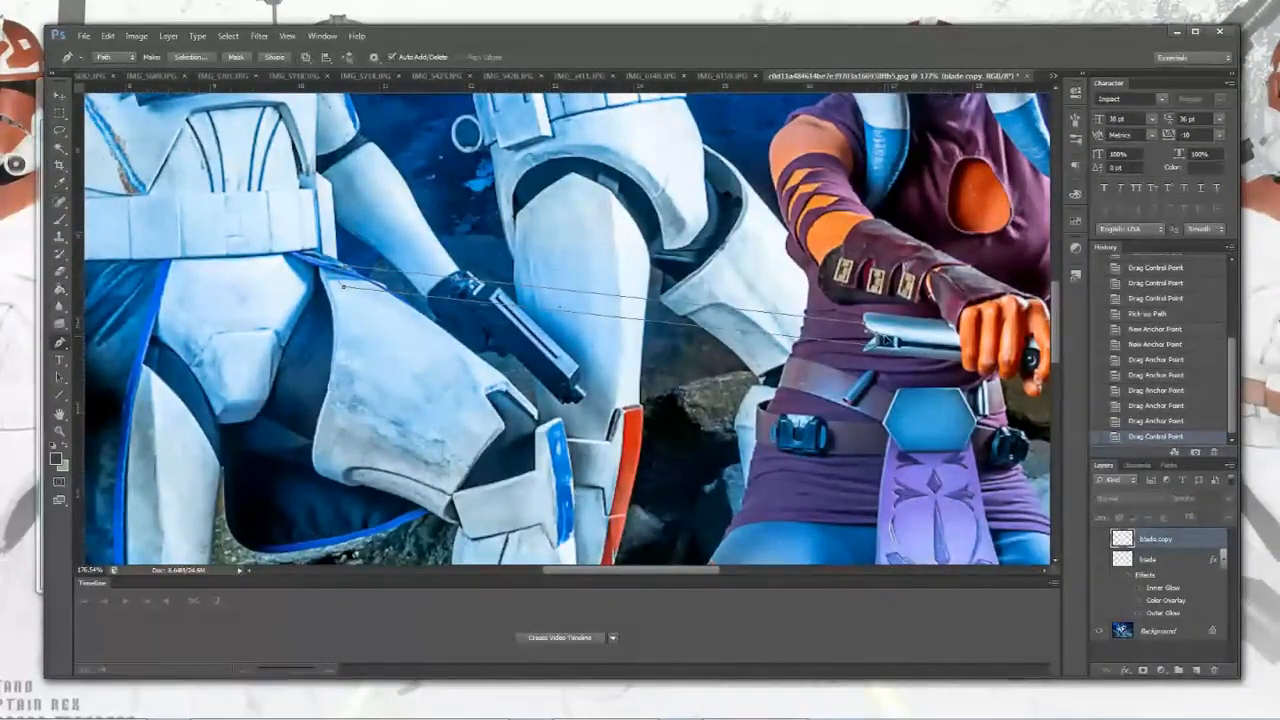
click(887, 341)
scroll(887, 340, up, 7)
scroll(891, 337, down, 1)
scroll(891, 337, down, 1)
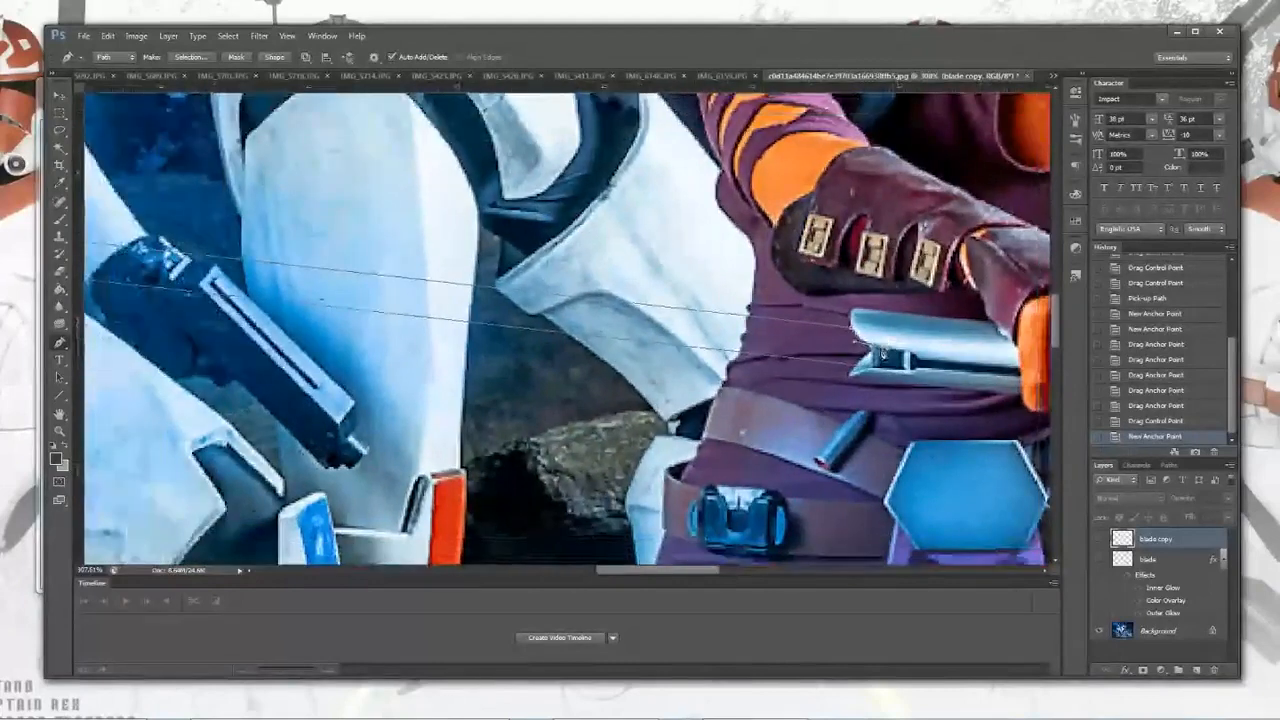
key(ctrl+z)
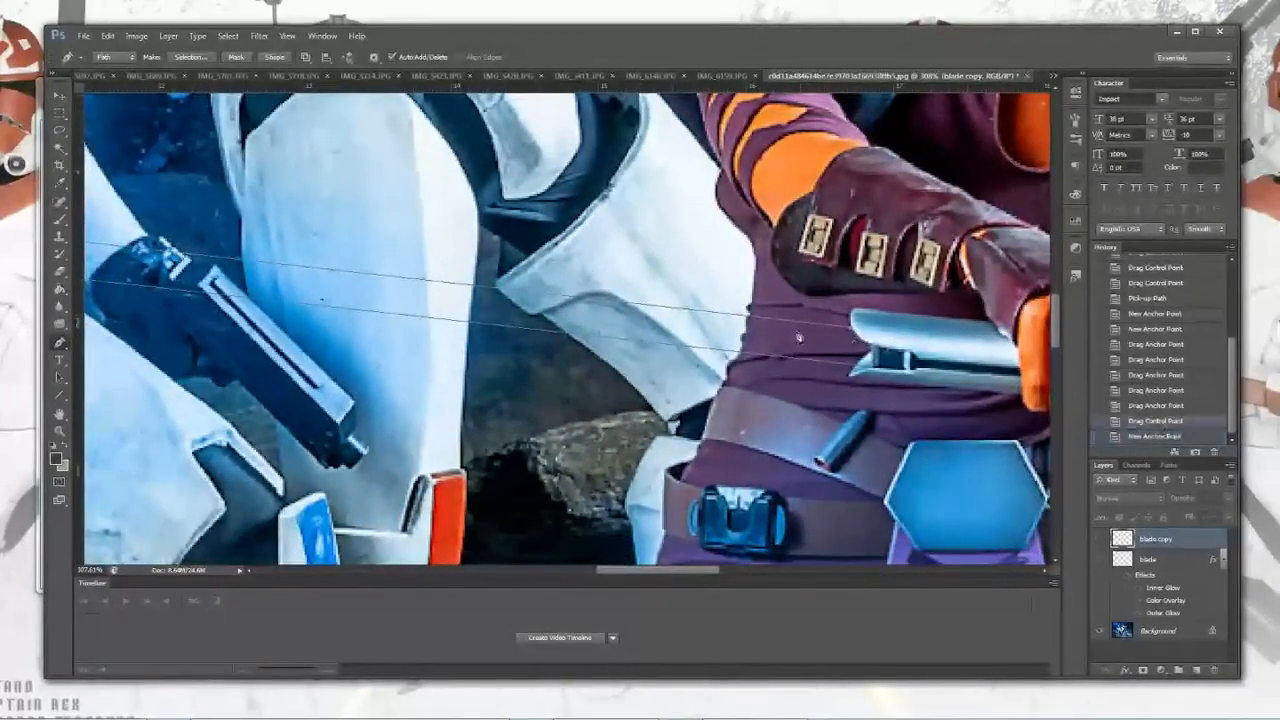
Step: Close the blade path at the hilt's emitter and nudge the closing anchor point
click(879, 350)
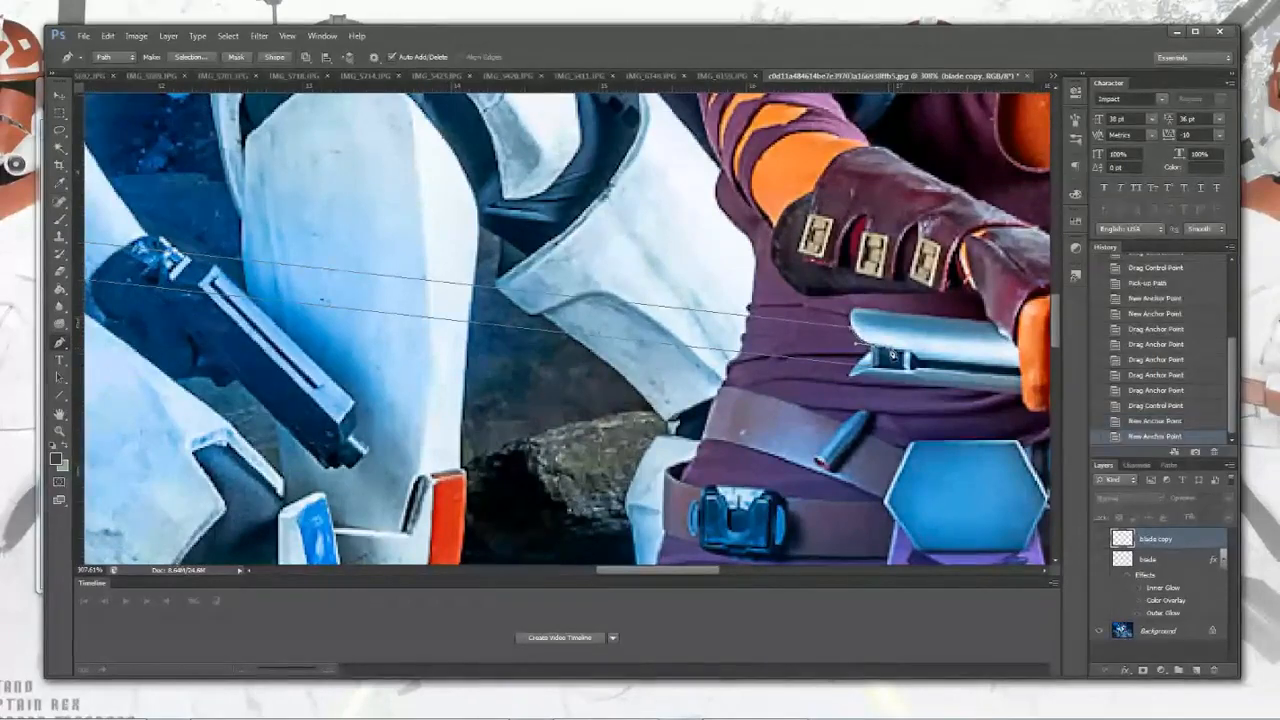
click(876, 350)
click(875, 350)
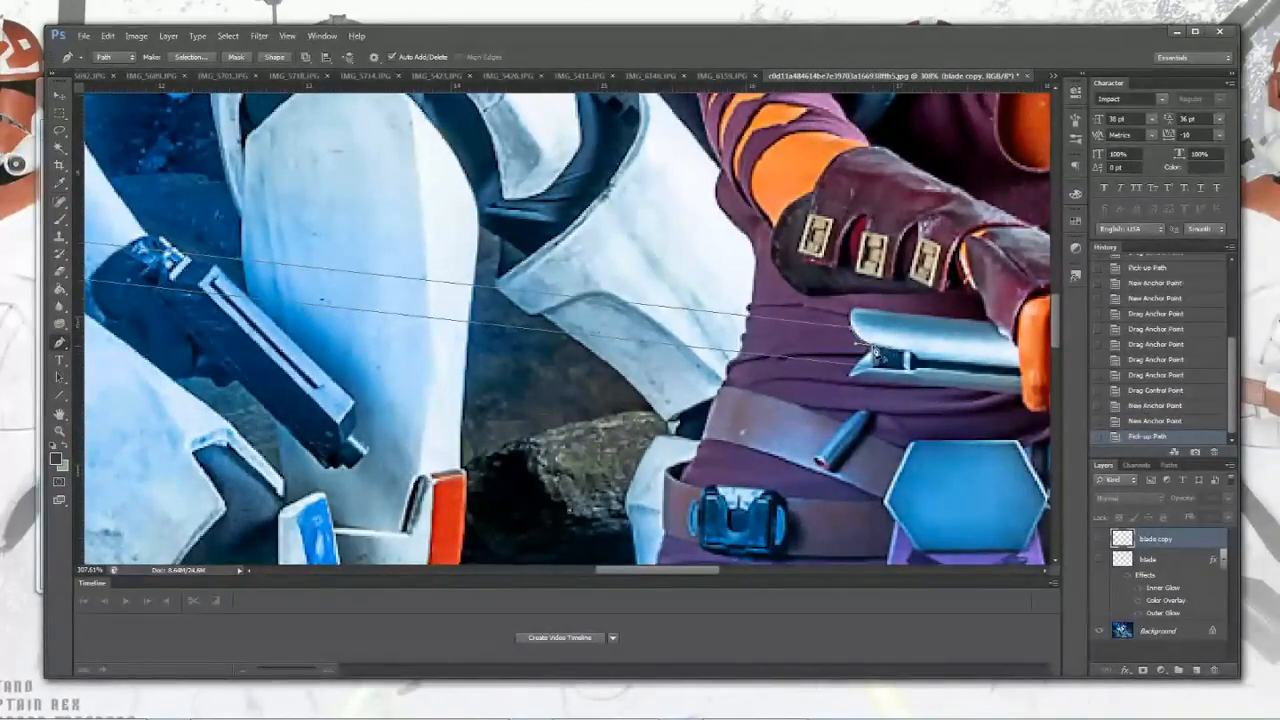
click(873, 372)
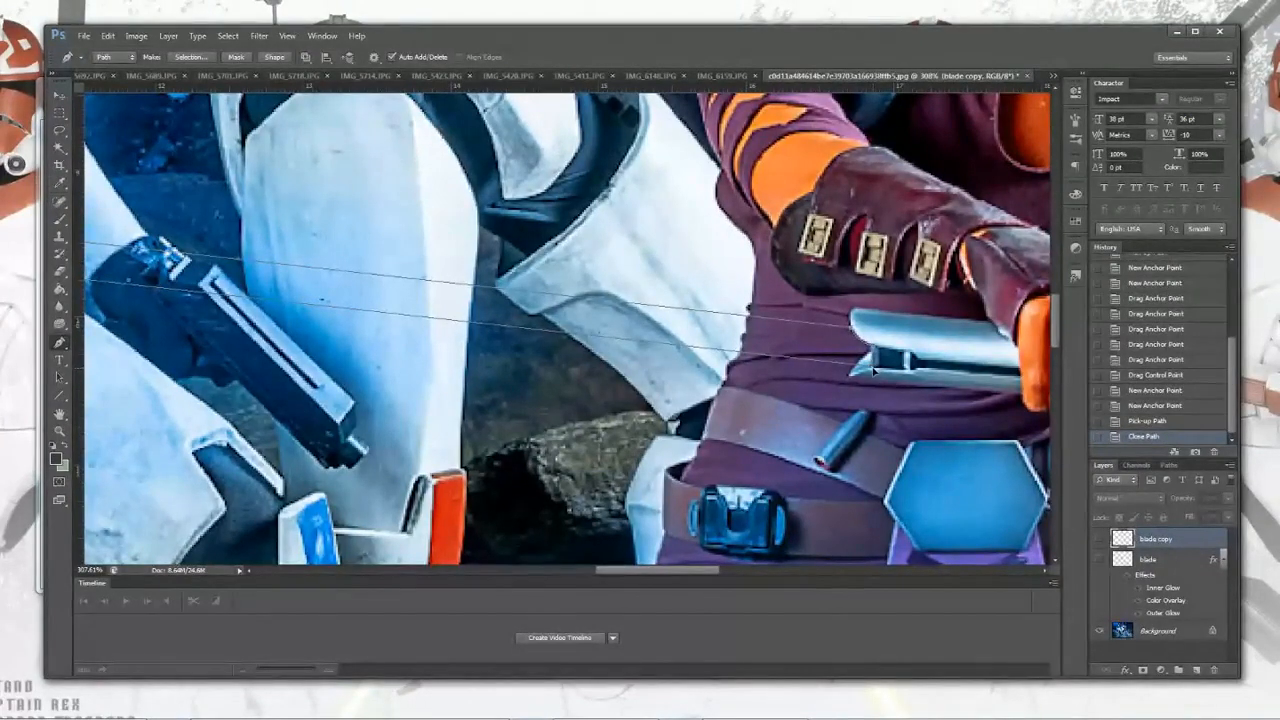
drag(872, 372, 874, 373)
Step: Zoom out and inspect the finished work path in the paths list before returning to the layers
scroll(875, 335, up, 2)
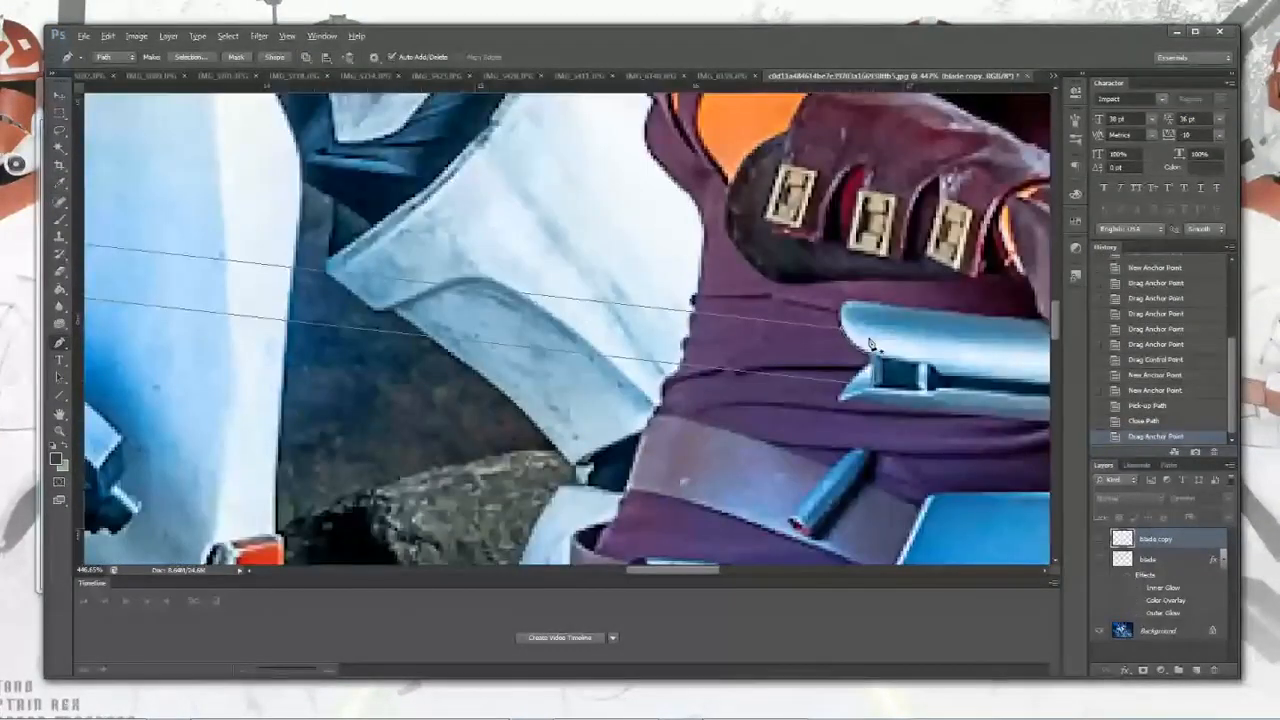
scroll(850, 340, down, 5)
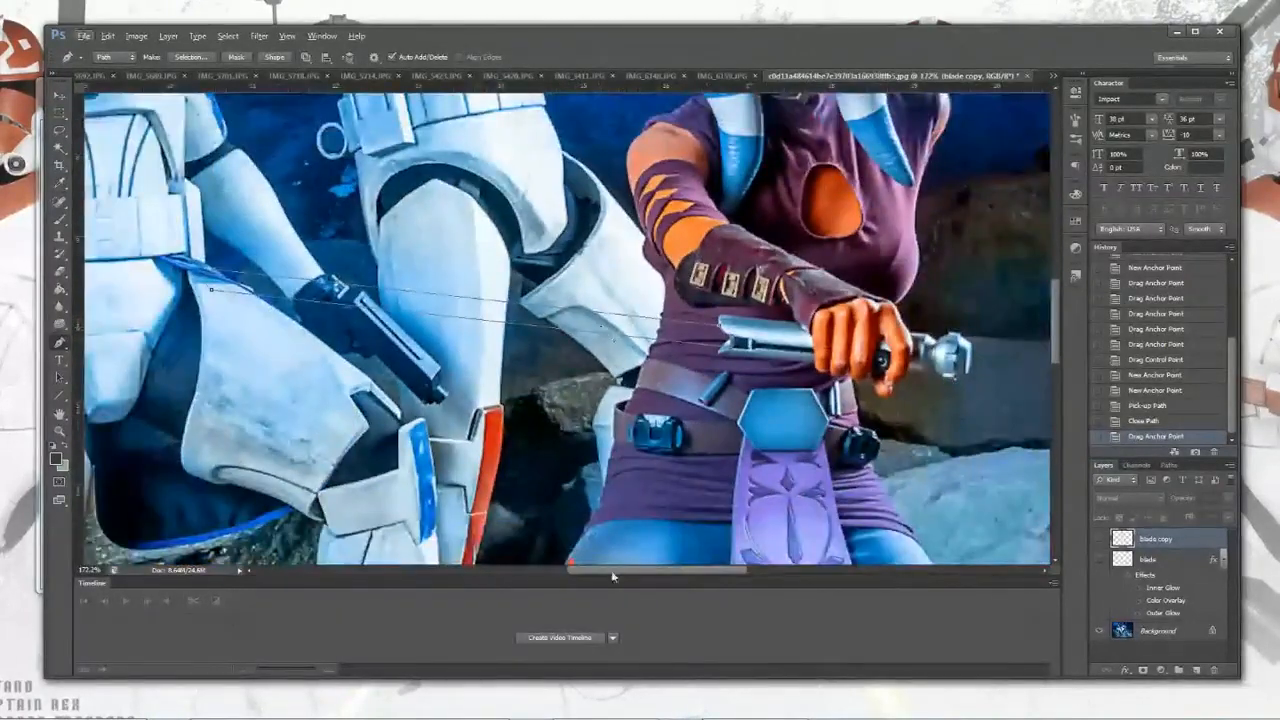
mouse_move(616, 573)
mouse_down()
mouse_move(586, 574)
mouse_move(603, 576)
mouse_up()
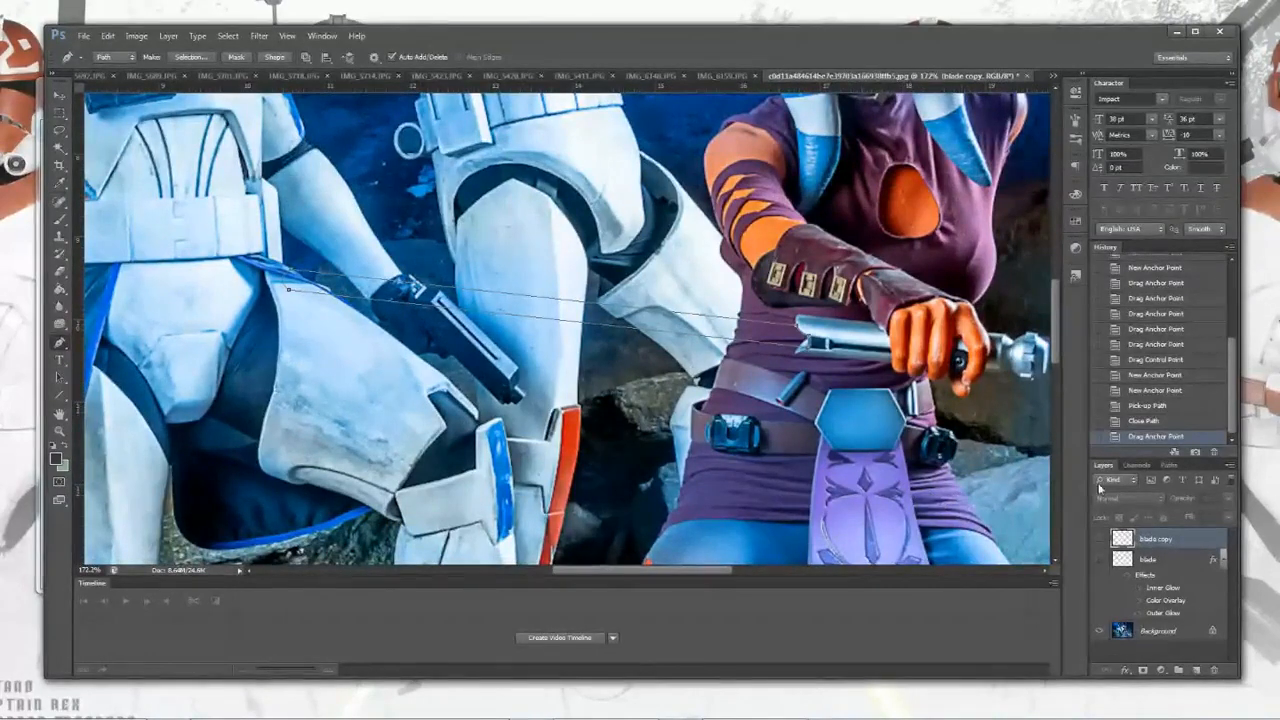
click(1168, 467)
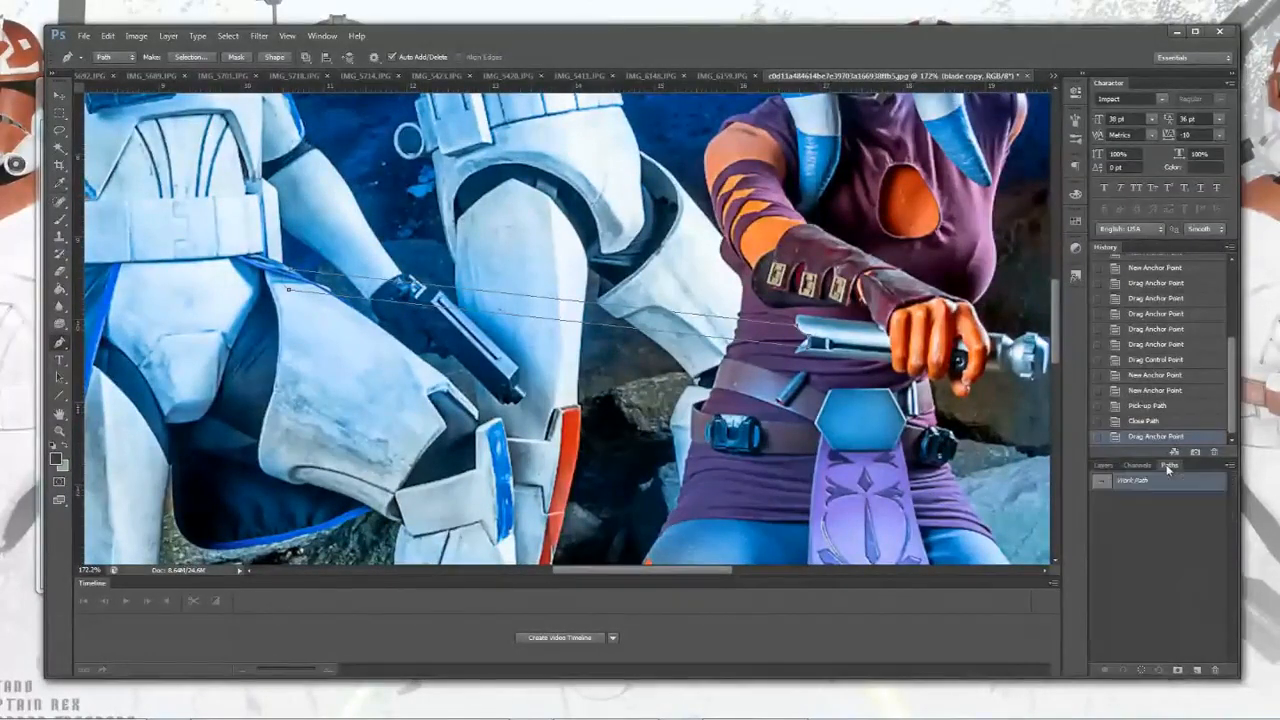
click(1109, 467)
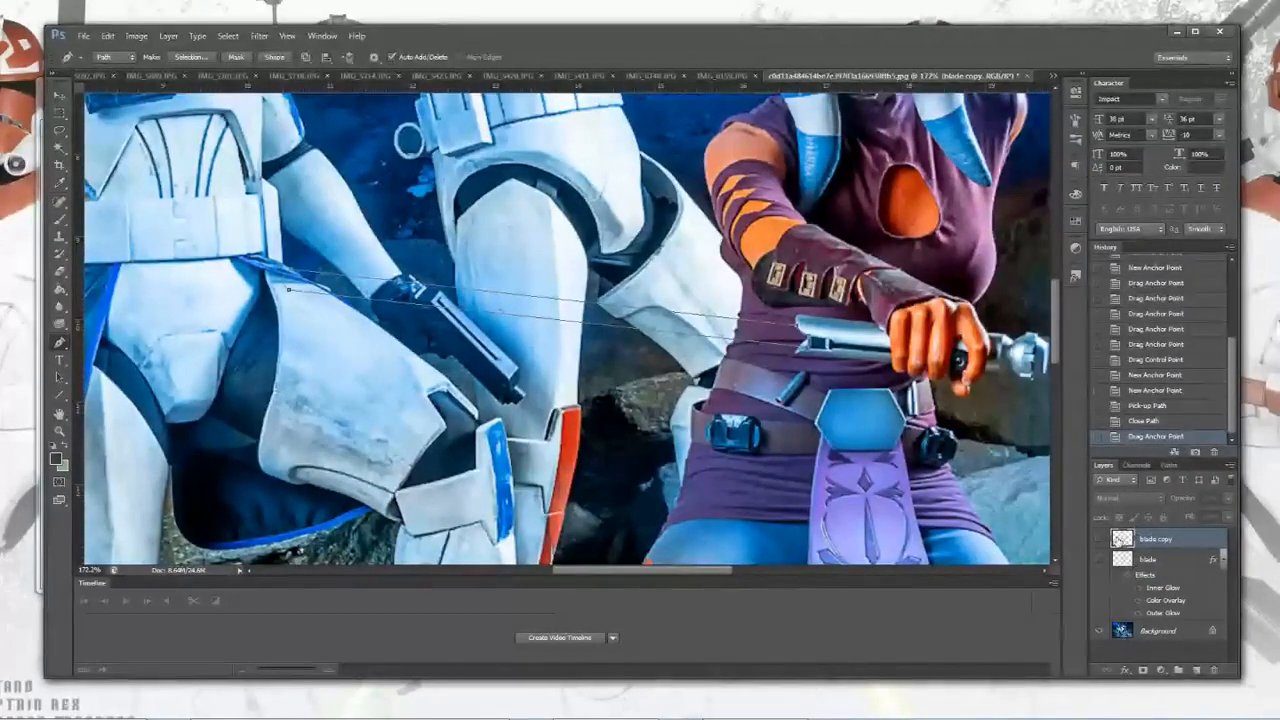
Step: Toggle the blade copy layer's visibility to compare the old blade with the new path
click(1101, 539)
click(1102, 539)
click(1102, 539)
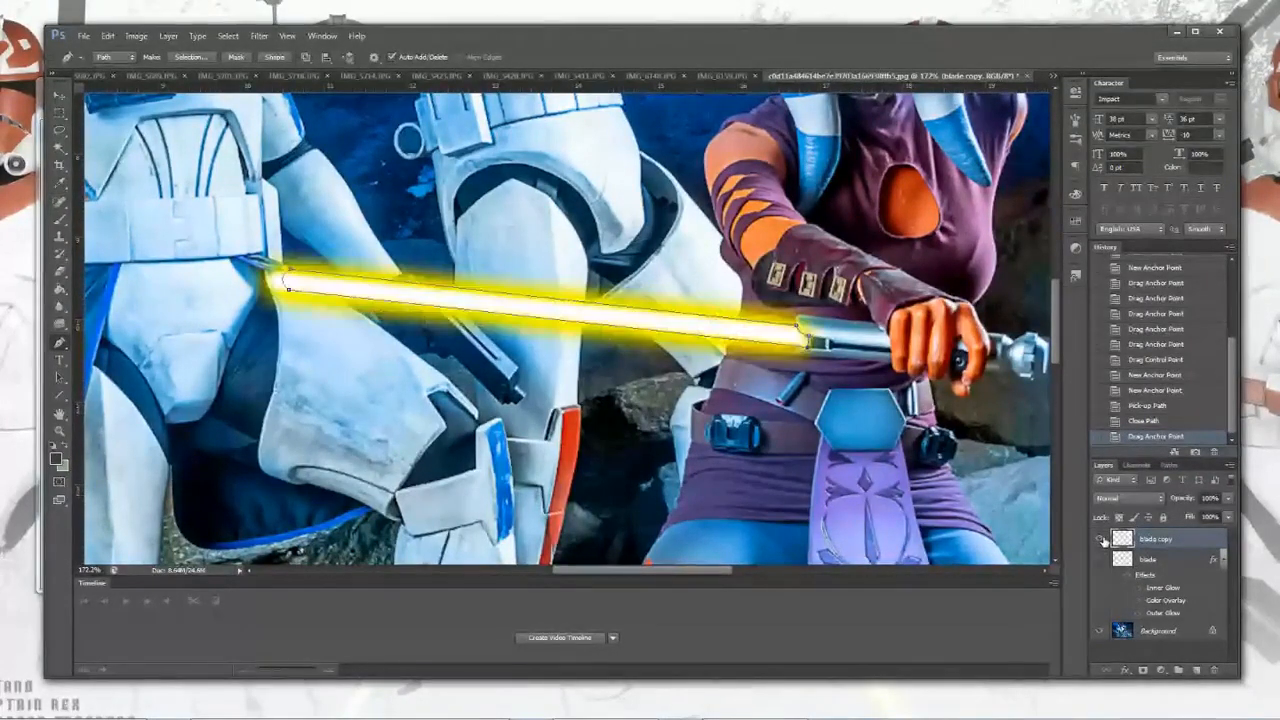
click(1103, 540)
click(1102, 539)
click(1102, 539)
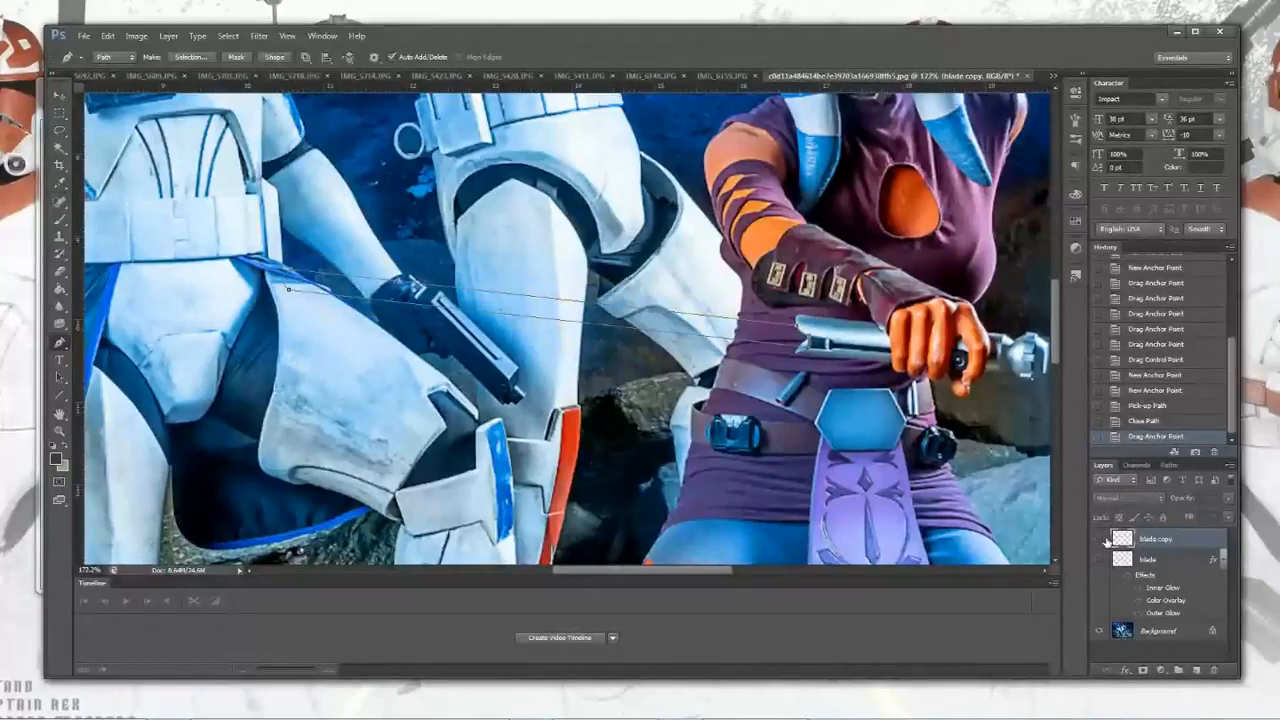
Step: Reselect the blade work path and load it as a selection
click(1168, 466)
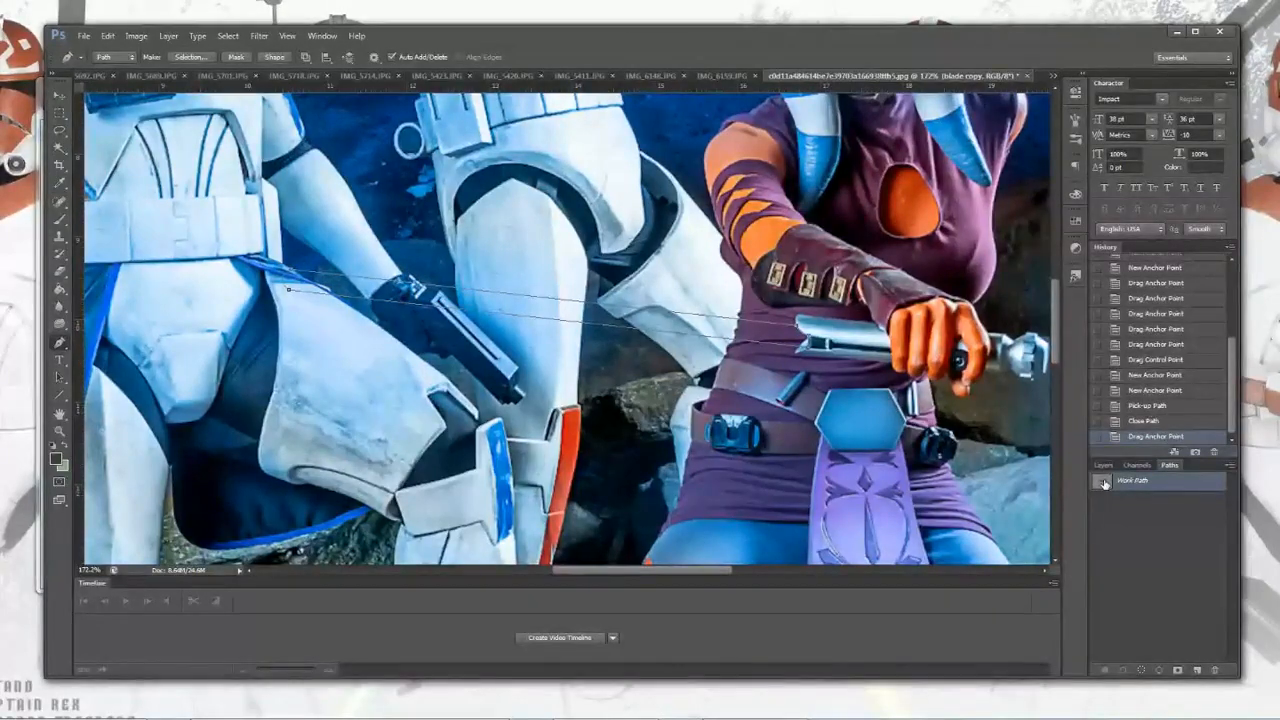
click(1108, 536)
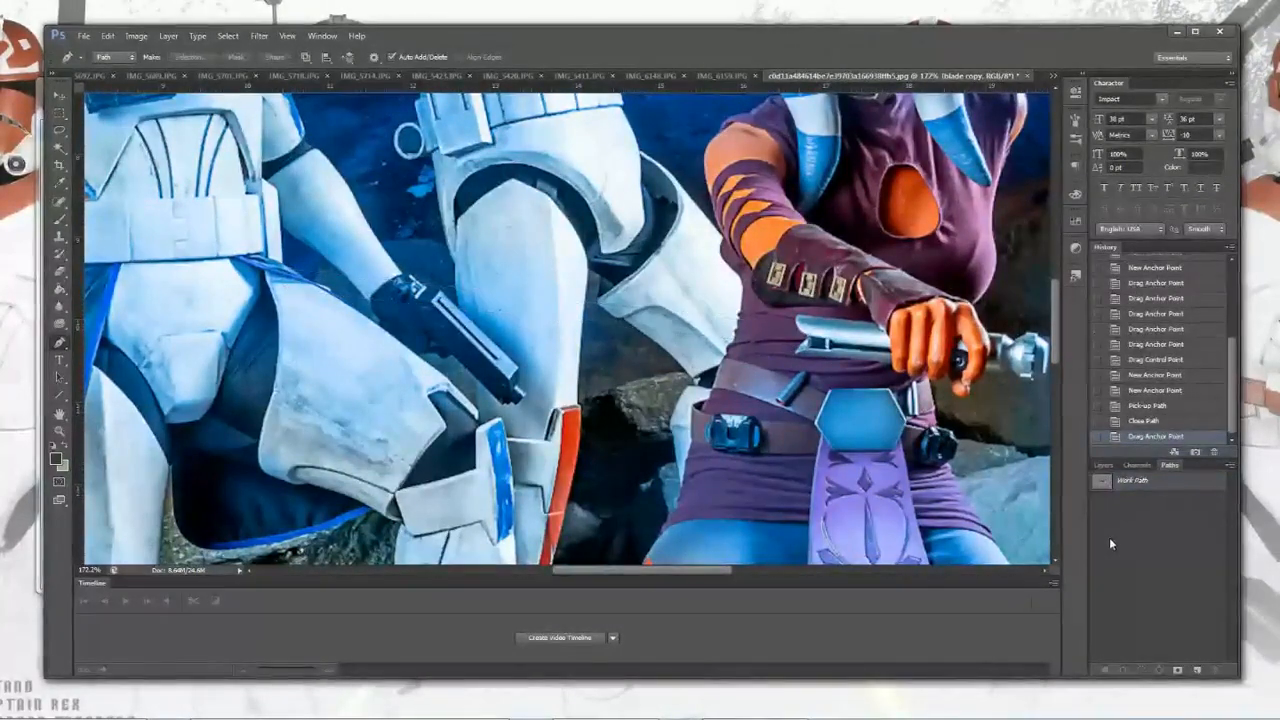
click(1100, 482)
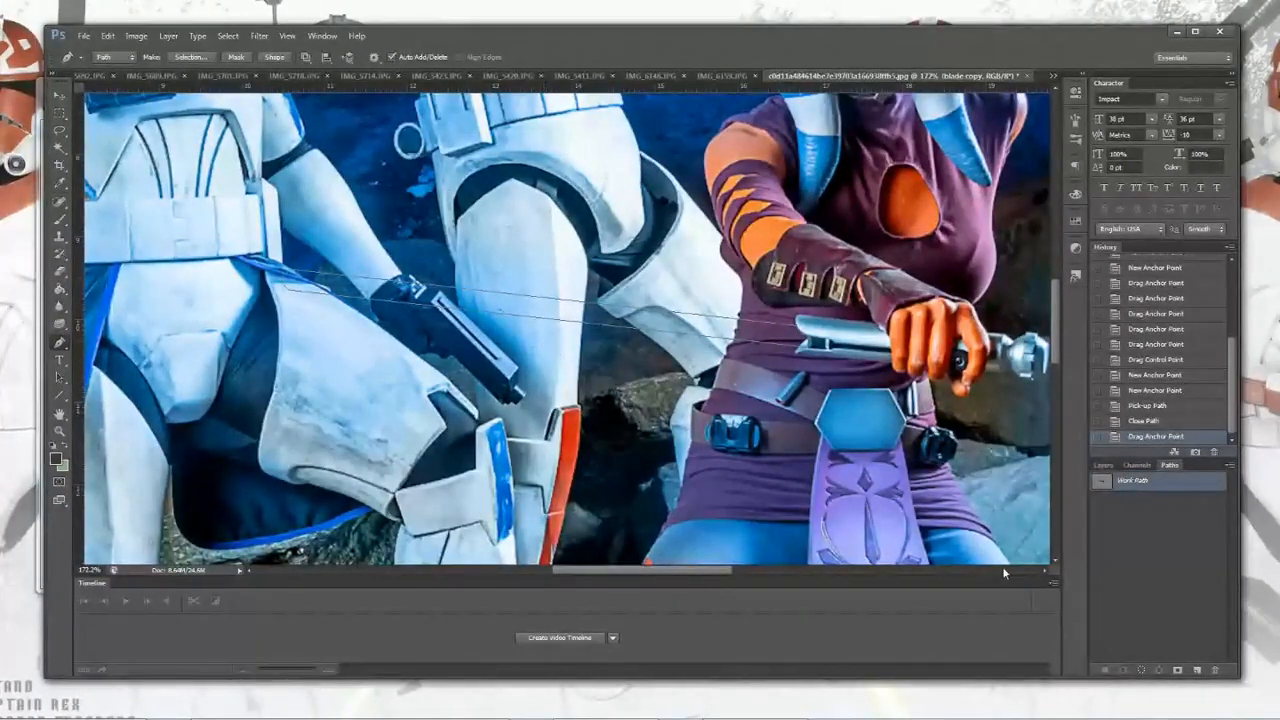
click(1139, 670)
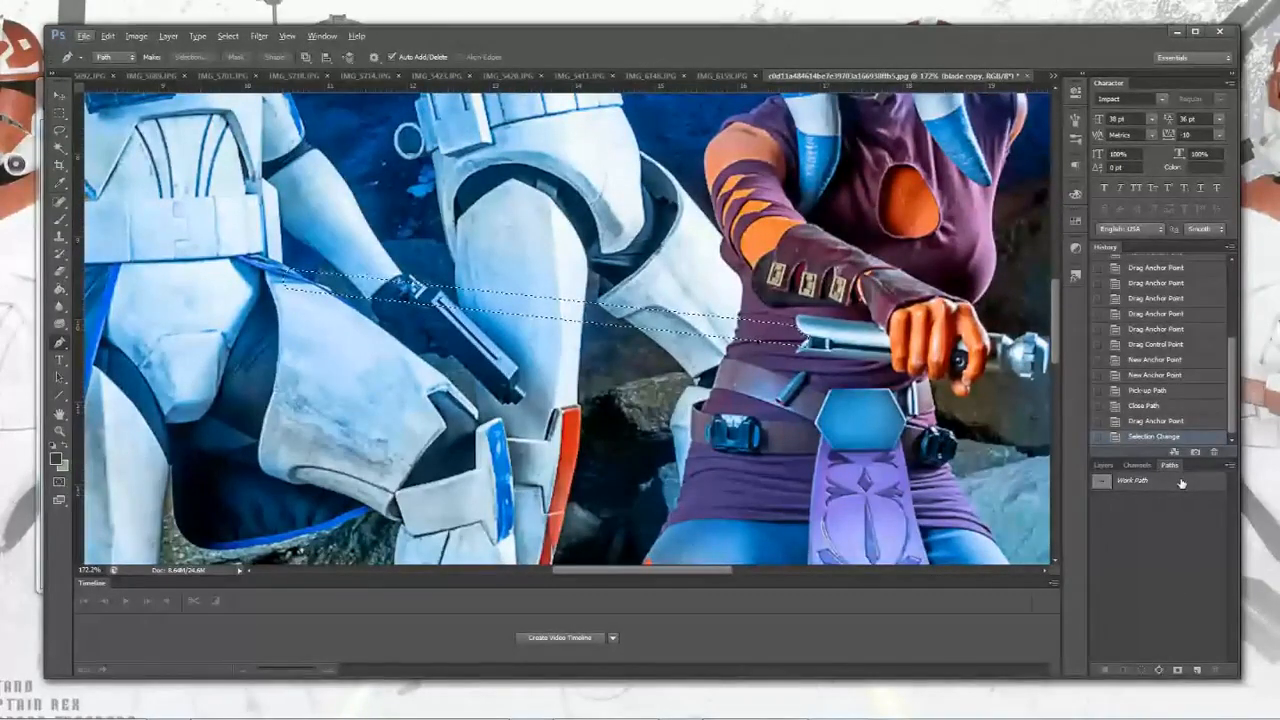
Step: Copy the selected blade area to a new layer with Layer Via Copy
click(168, 37)
mouse_move(178, 50)
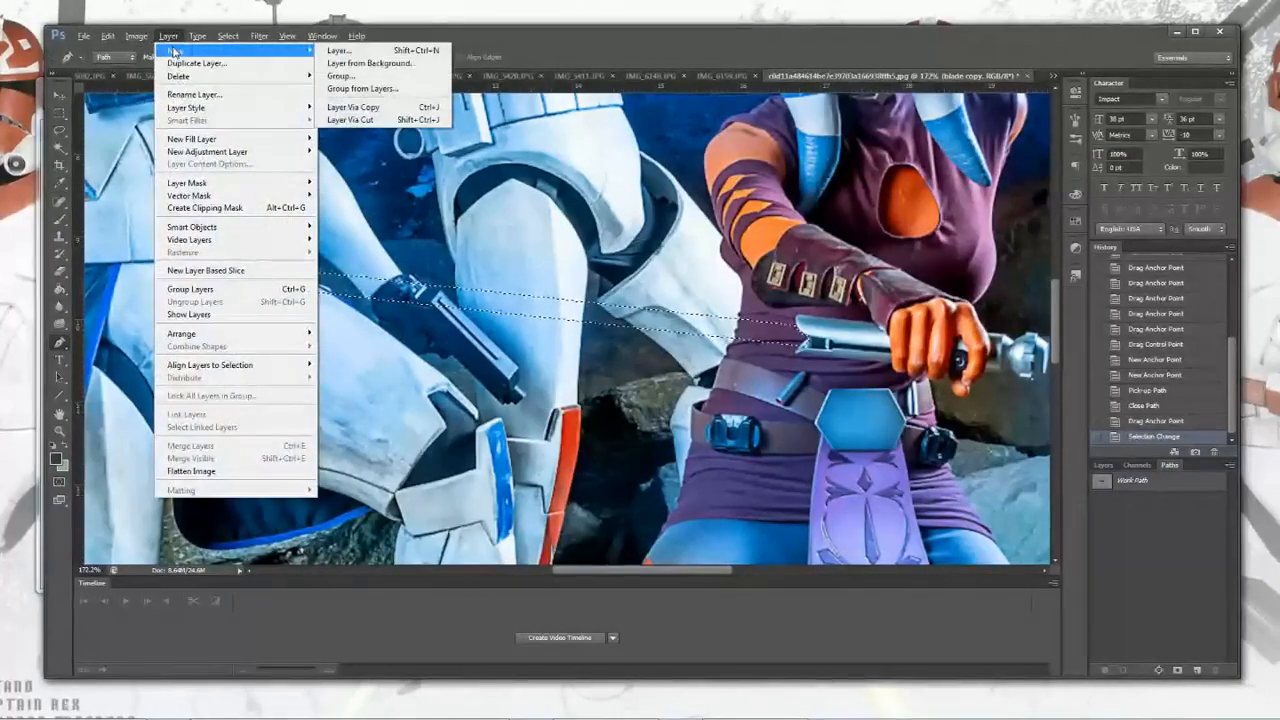
click(386, 108)
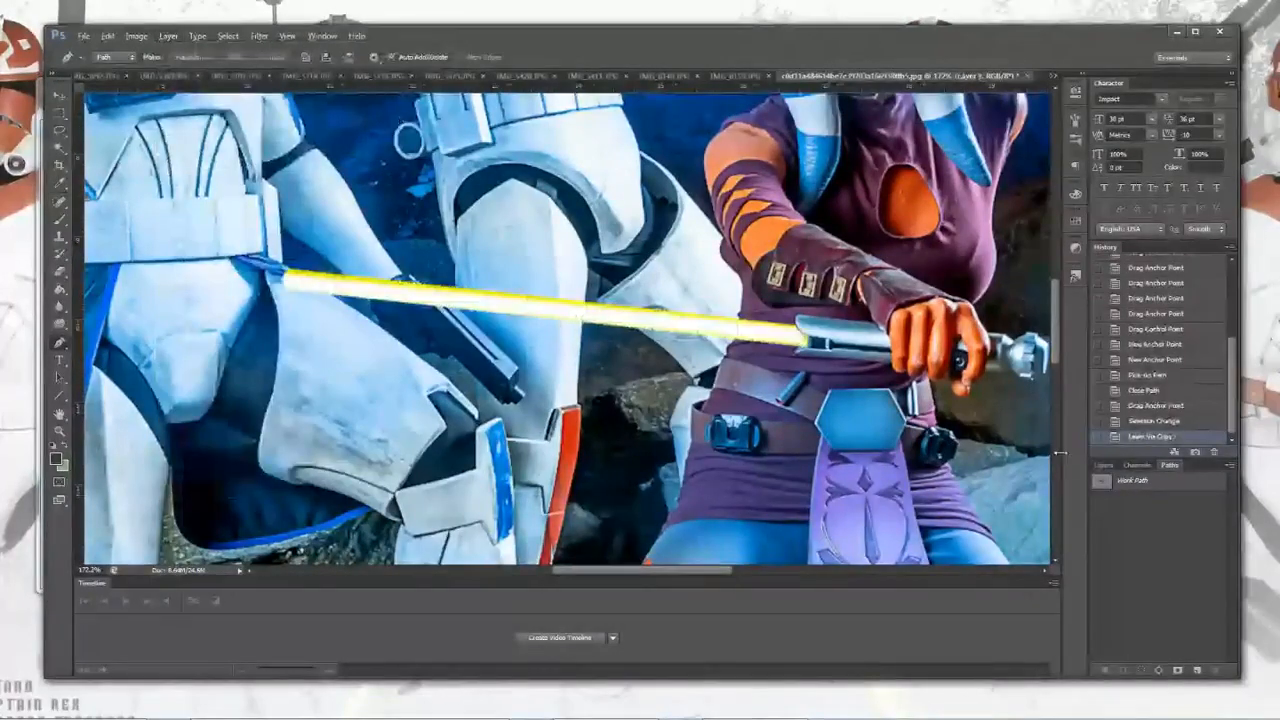
Step: Toggle the new Layer 1's visibility to compare it, leaving it hidden
click(1104, 466)
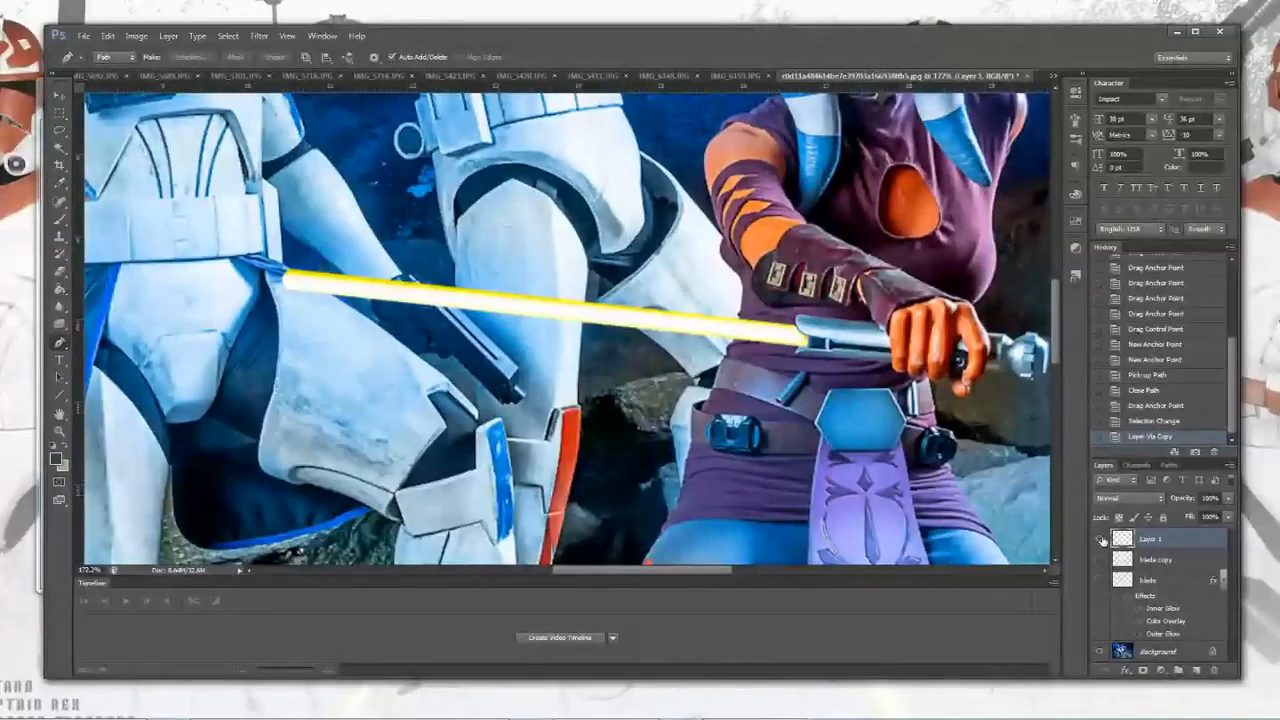
click(1101, 539)
click(1101, 539)
click(1101, 539)
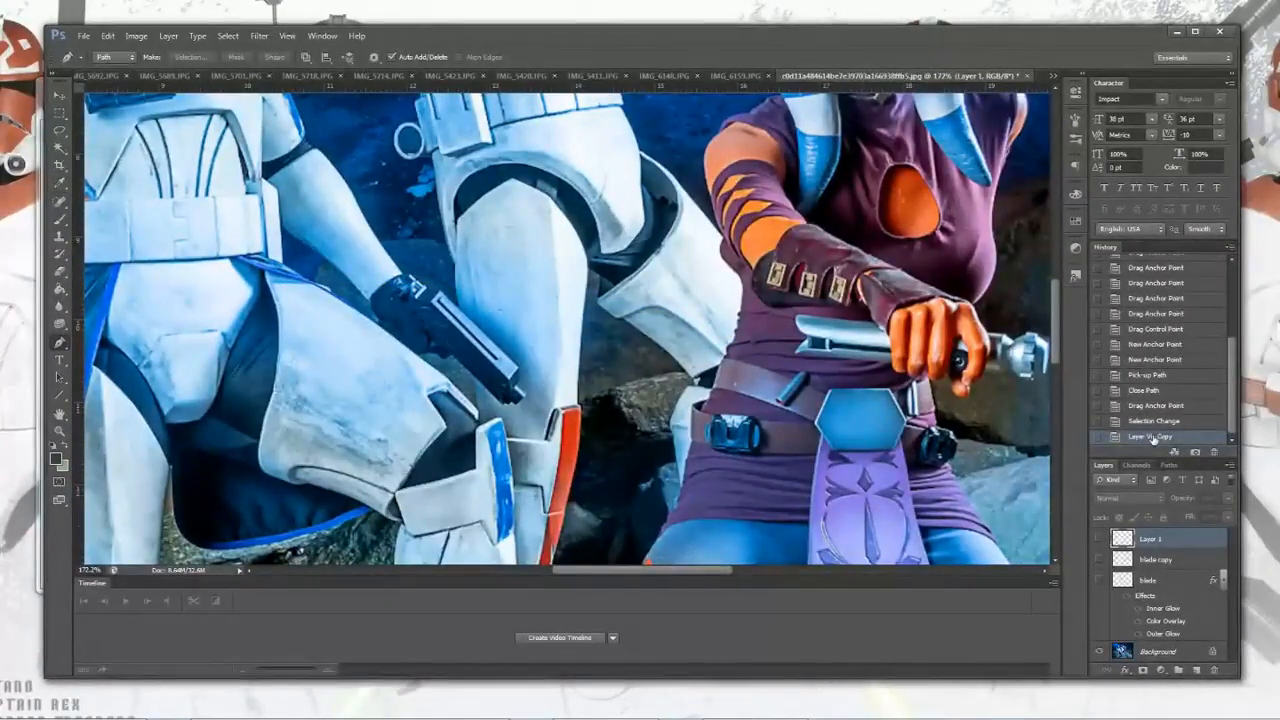
click(1101, 539)
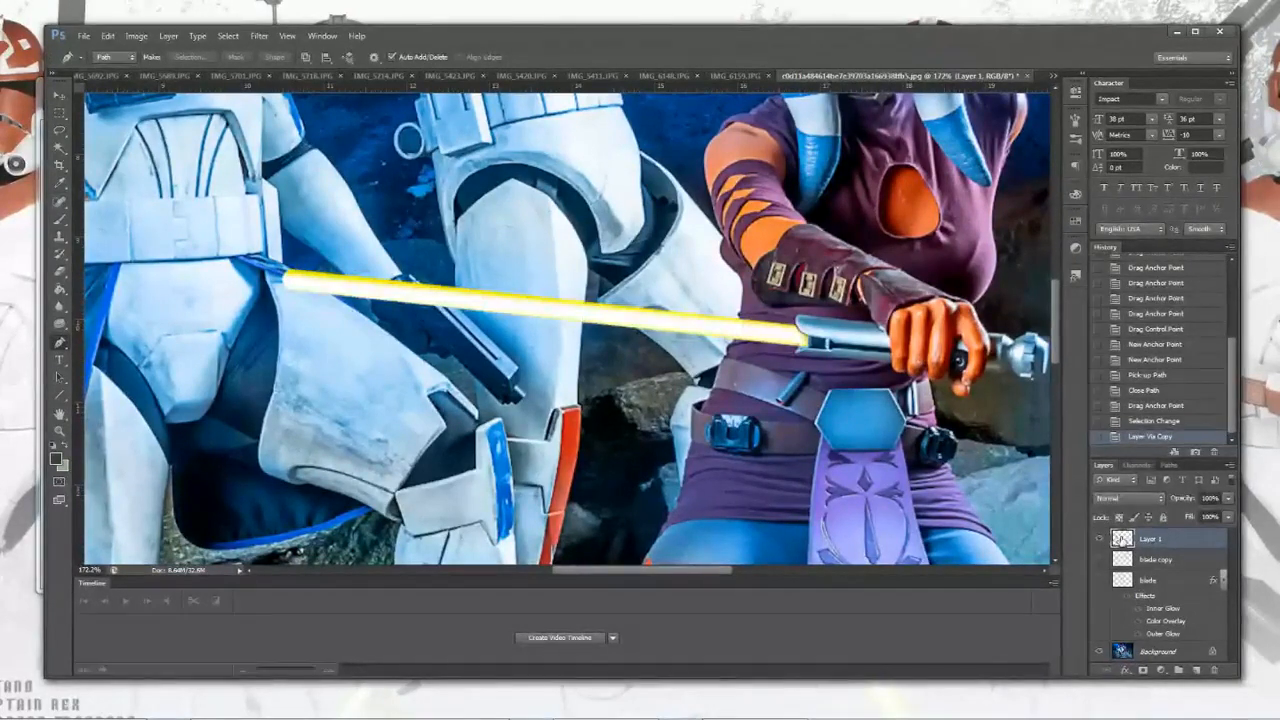
right_click(1122, 540)
click(1111, 545)
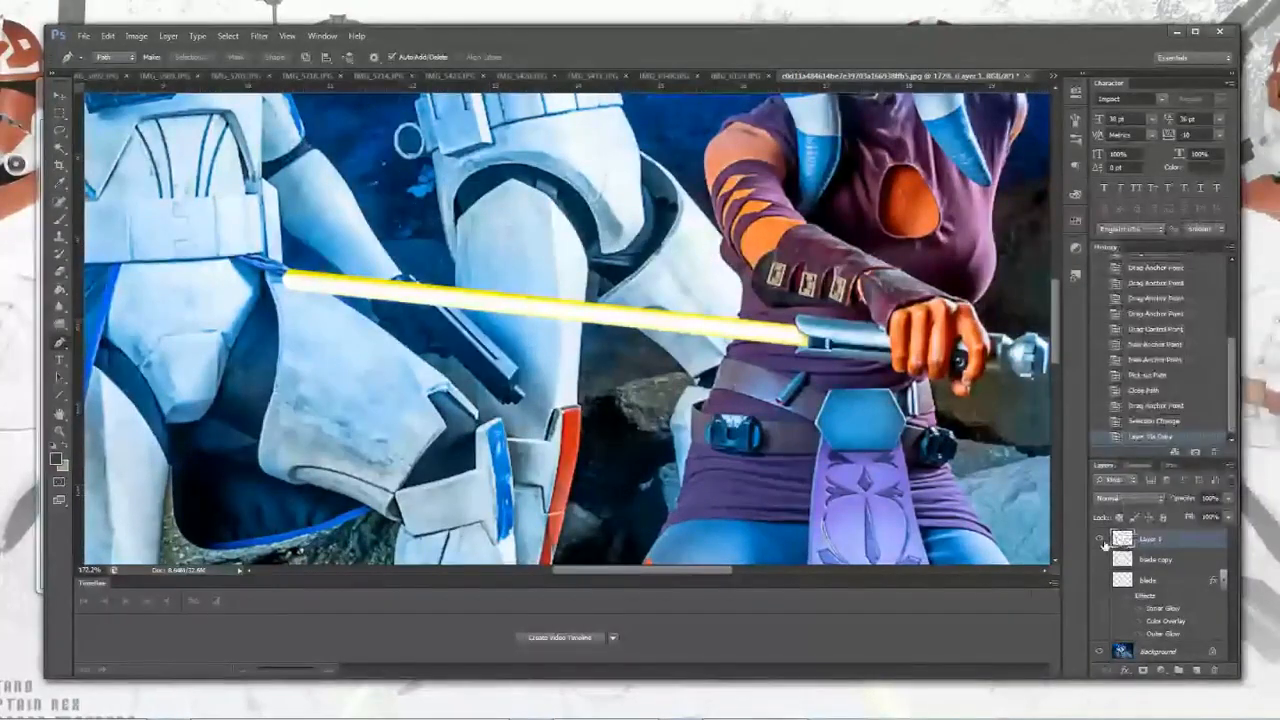
click(1101, 539)
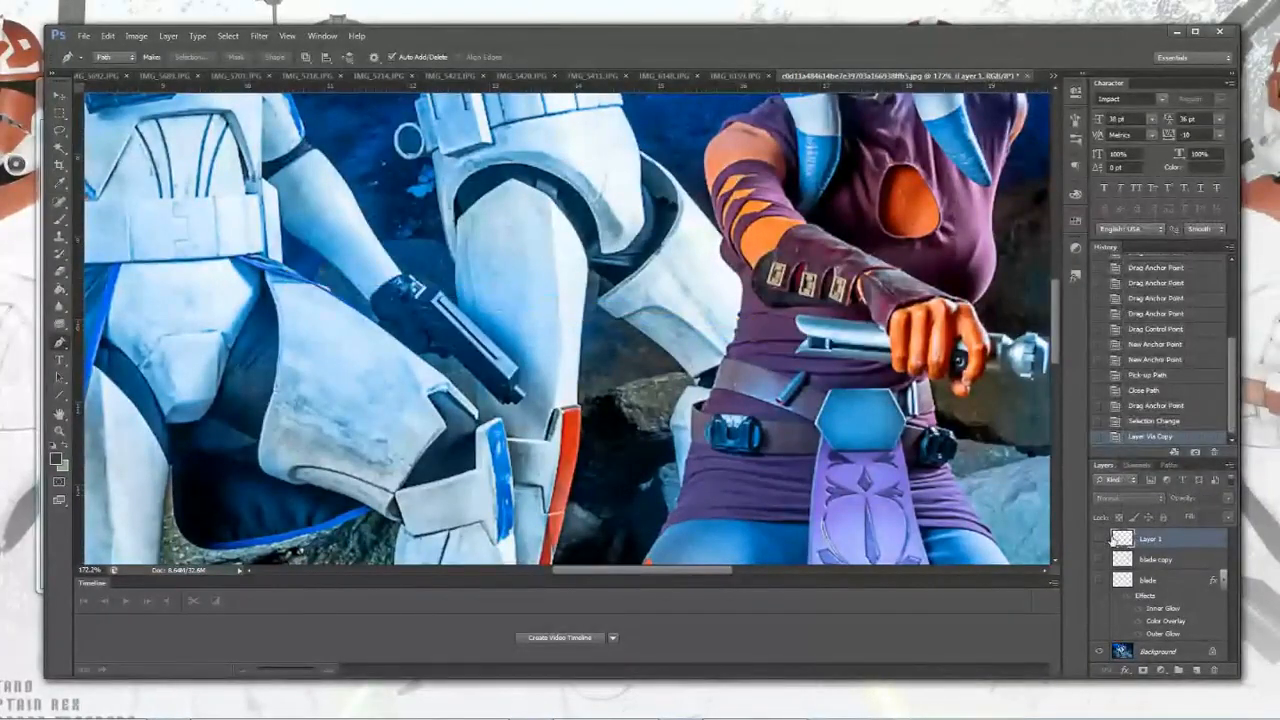
Step: Select the Background layer and reactivate the work path
click(1128, 652)
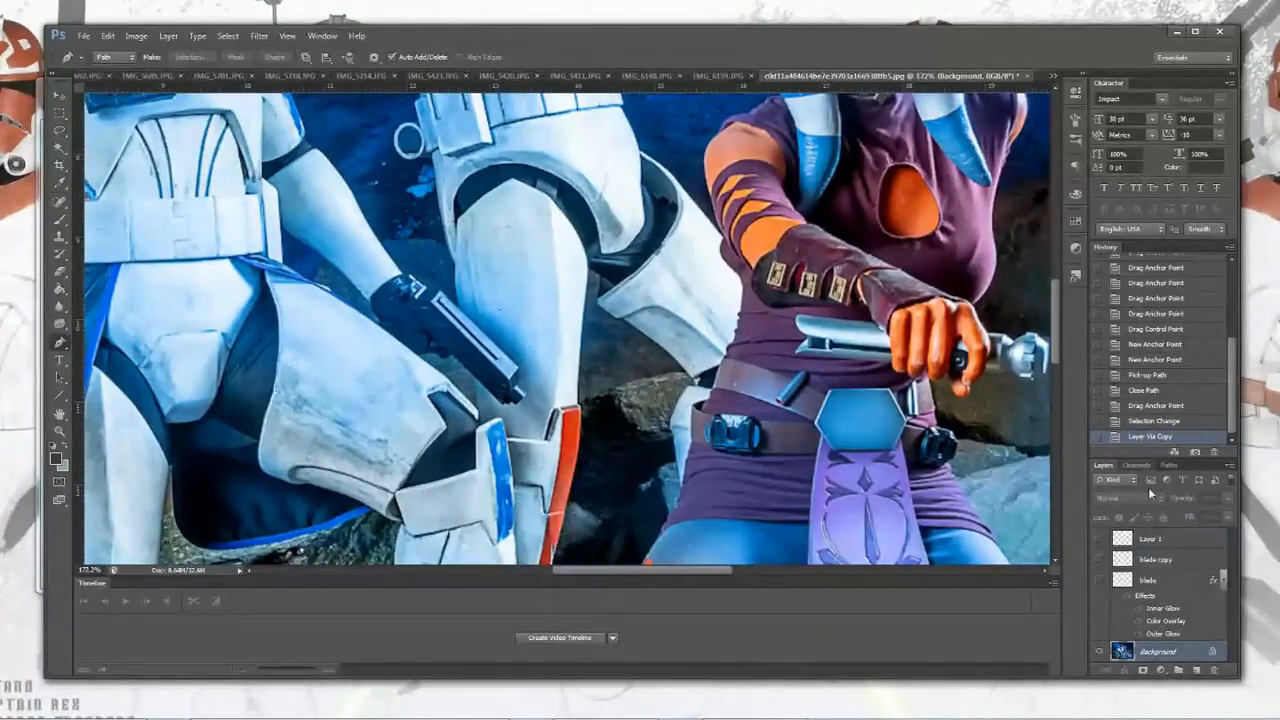
click(1167, 465)
click(1116, 487)
click(1103, 467)
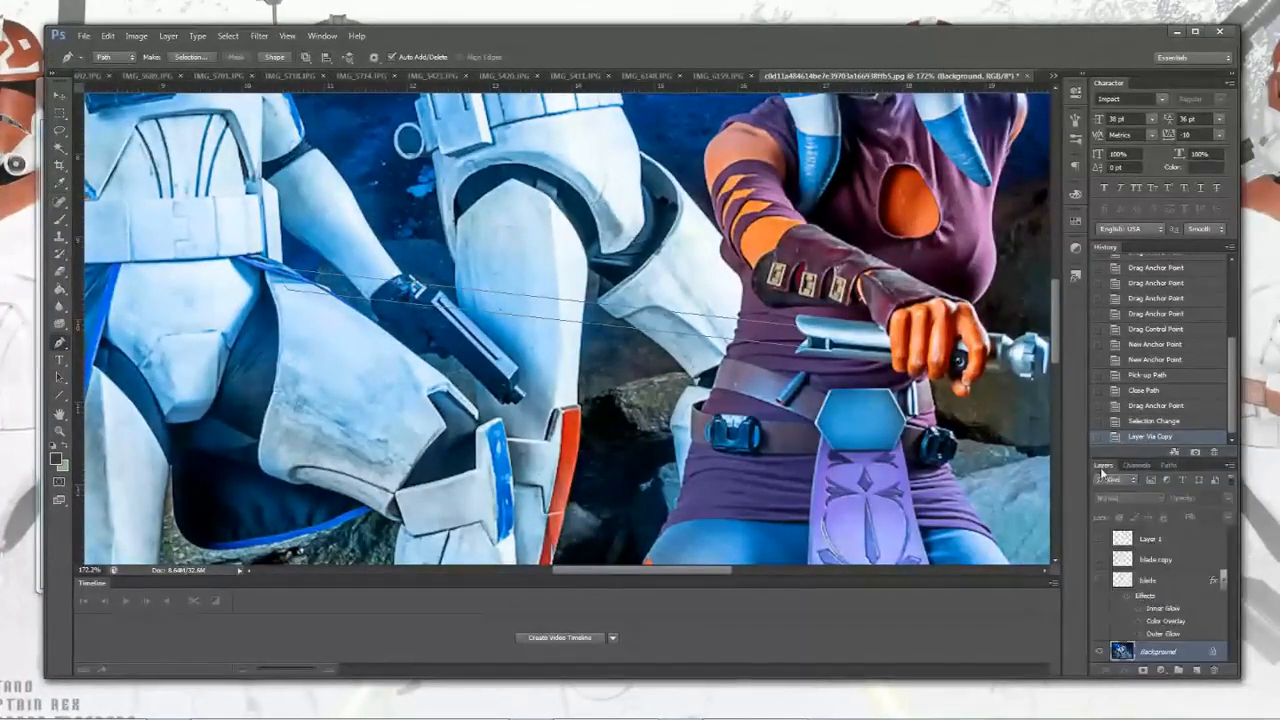
Step: Duplicate the Background layer with Layer Via Copy
click(168, 35)
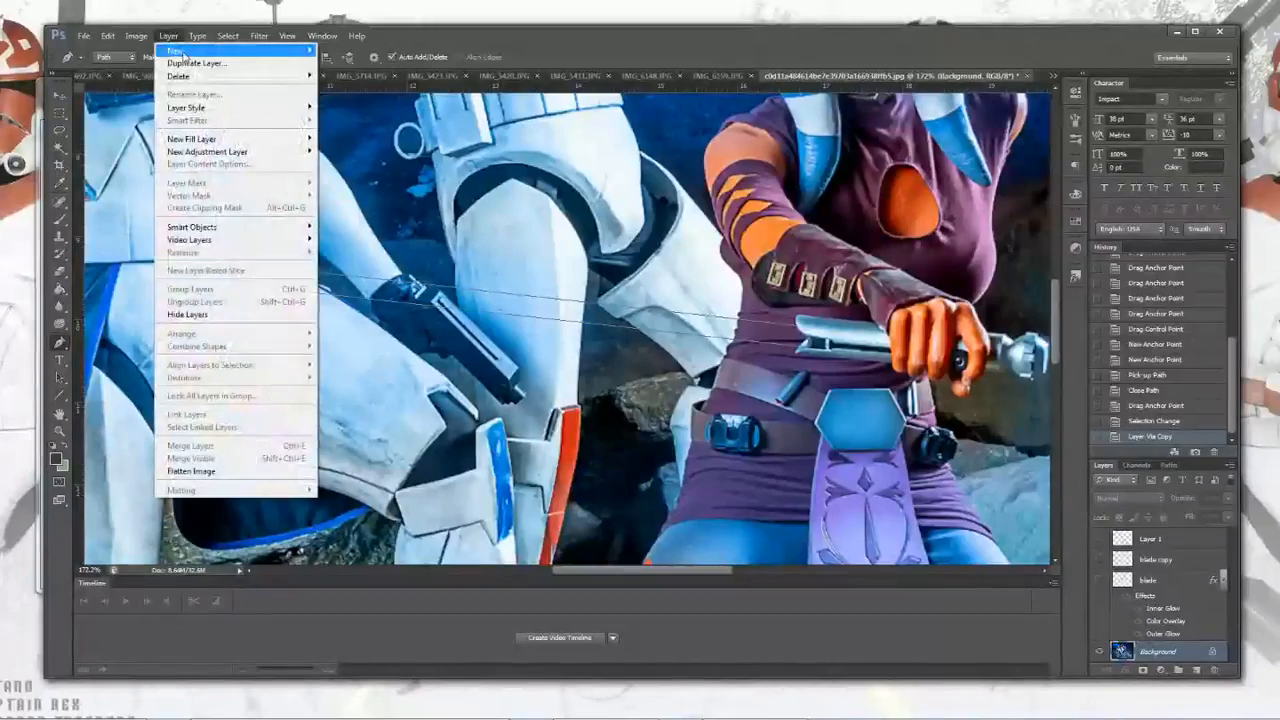
mouse_move(185, 50)
click(405, 122)
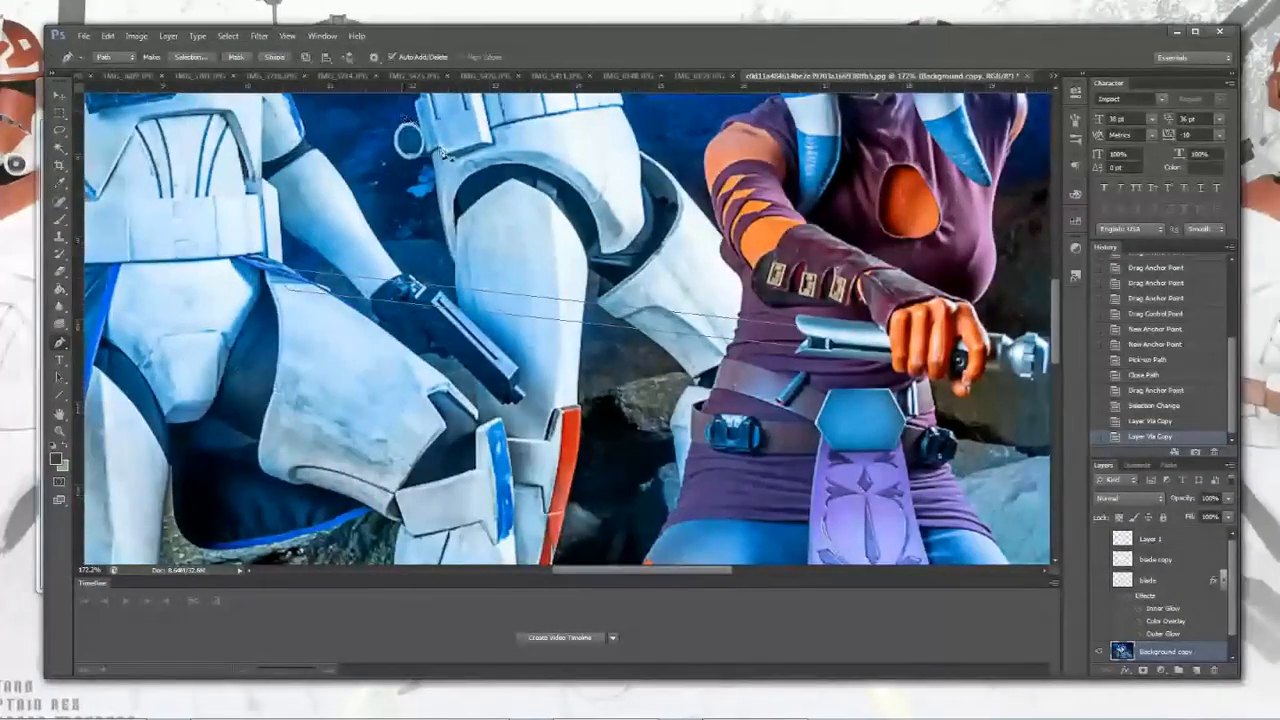
click(1131, 541)
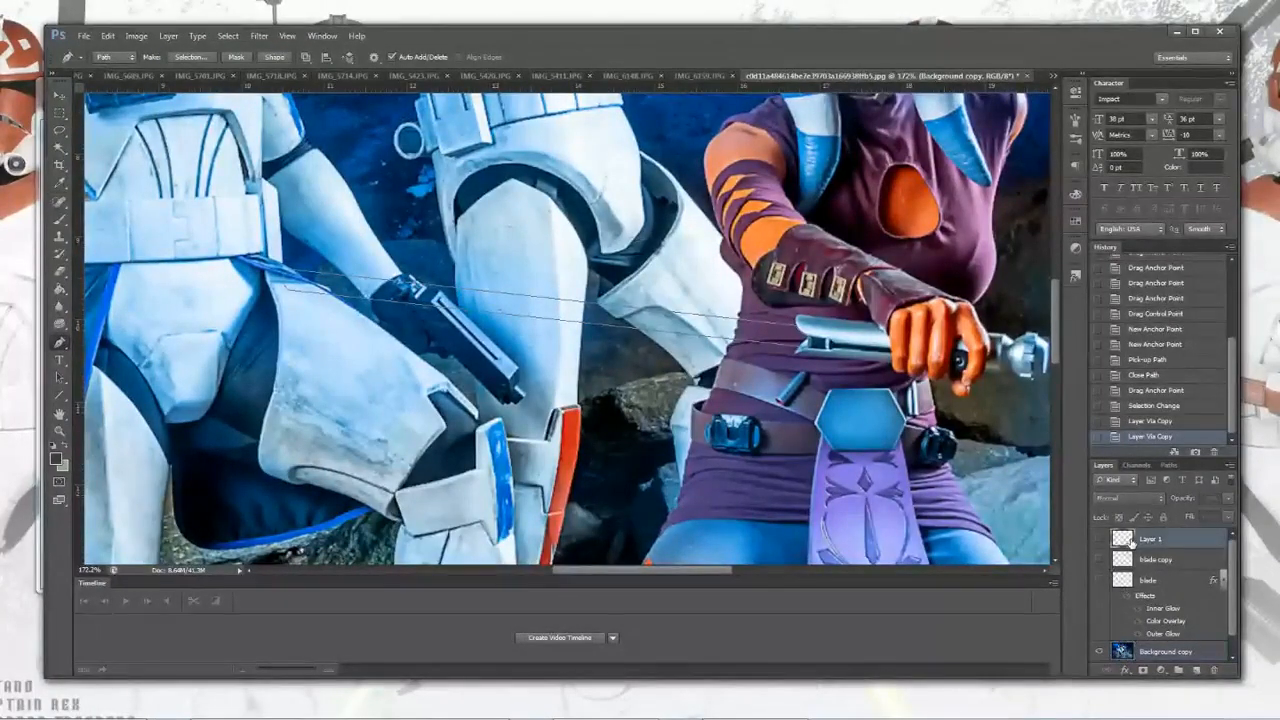
scroll(1130, 540, down, 1)
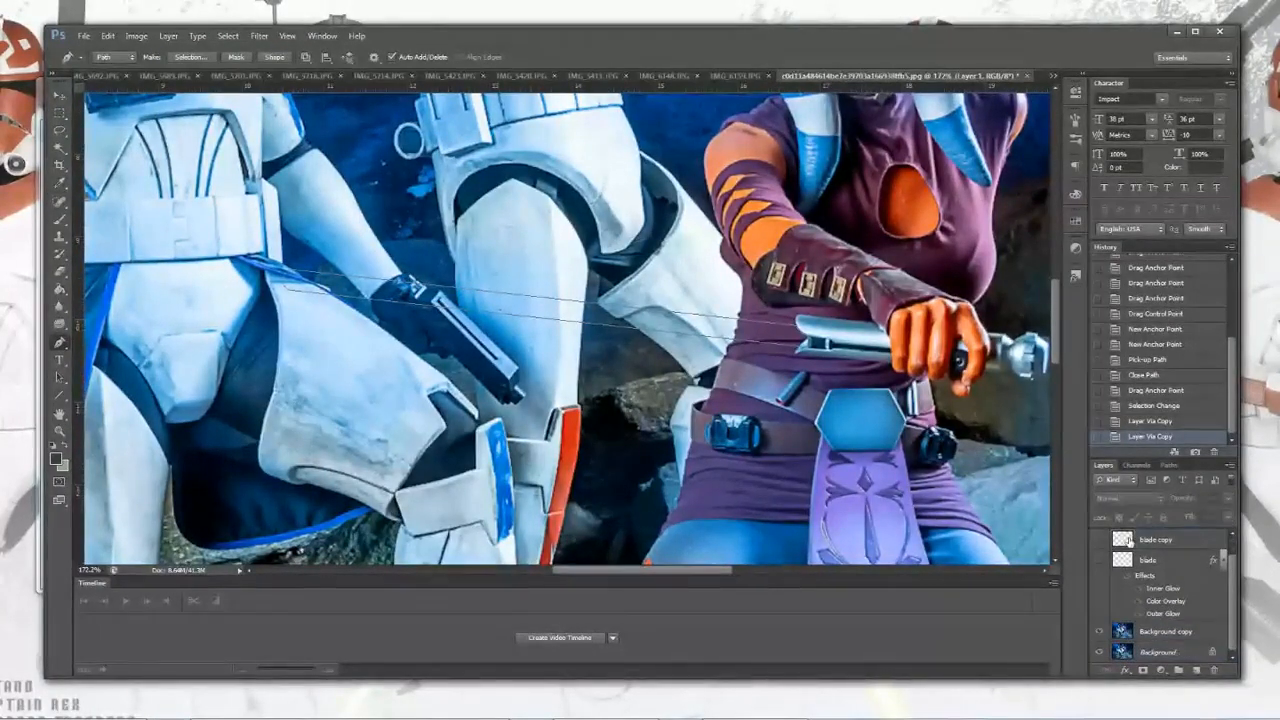
click(1112, 632)
scroll(1125, 620, up, 1)
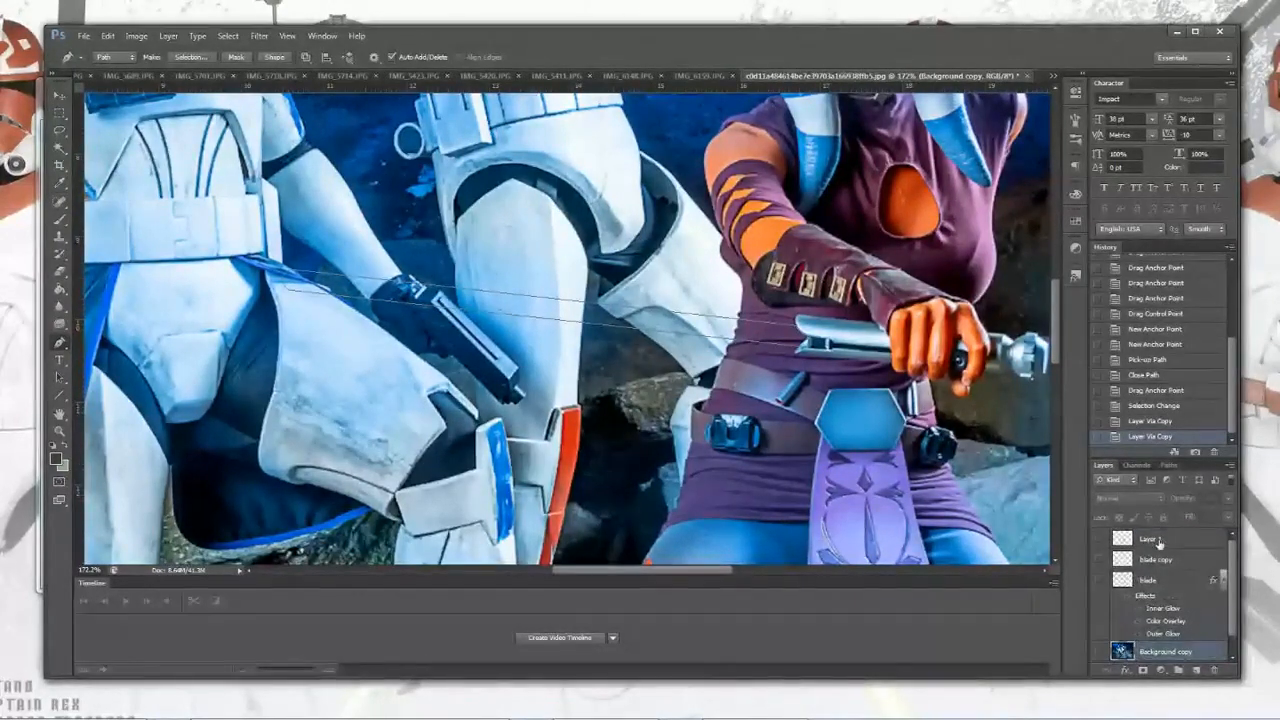
Step: Load the blade work path as a selection again
click(1166, 464)
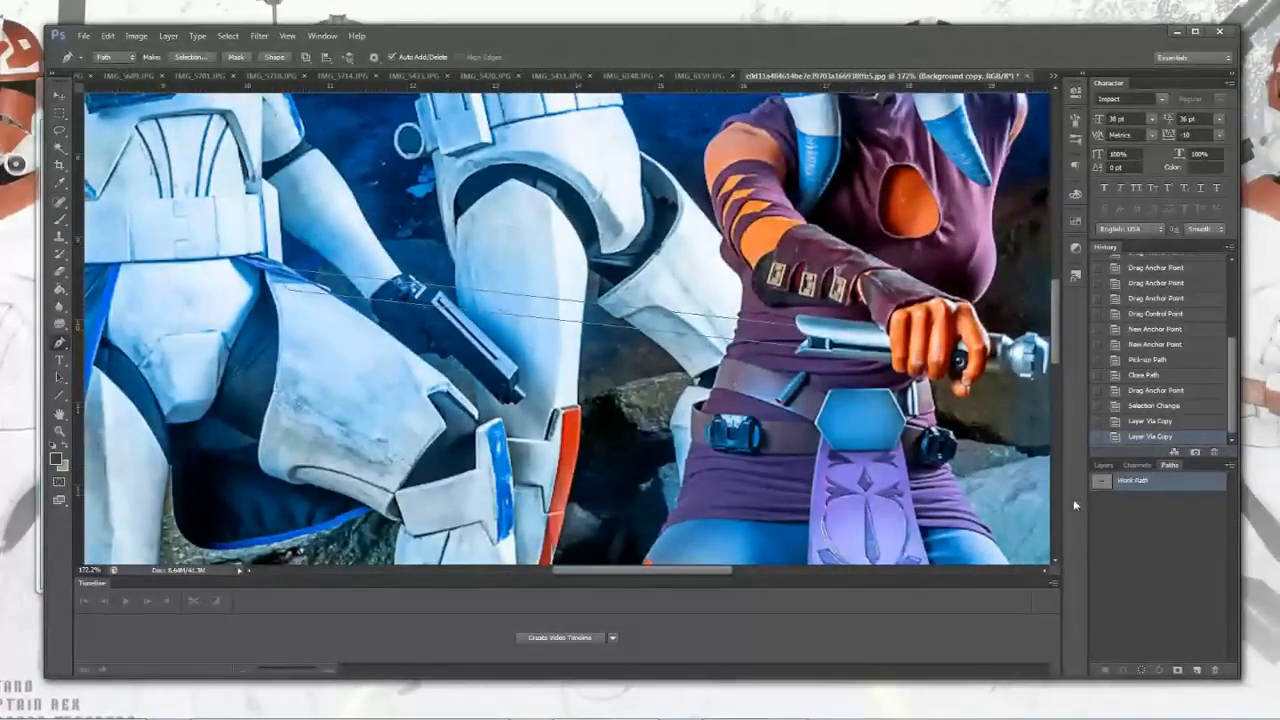
click(1142, 669)
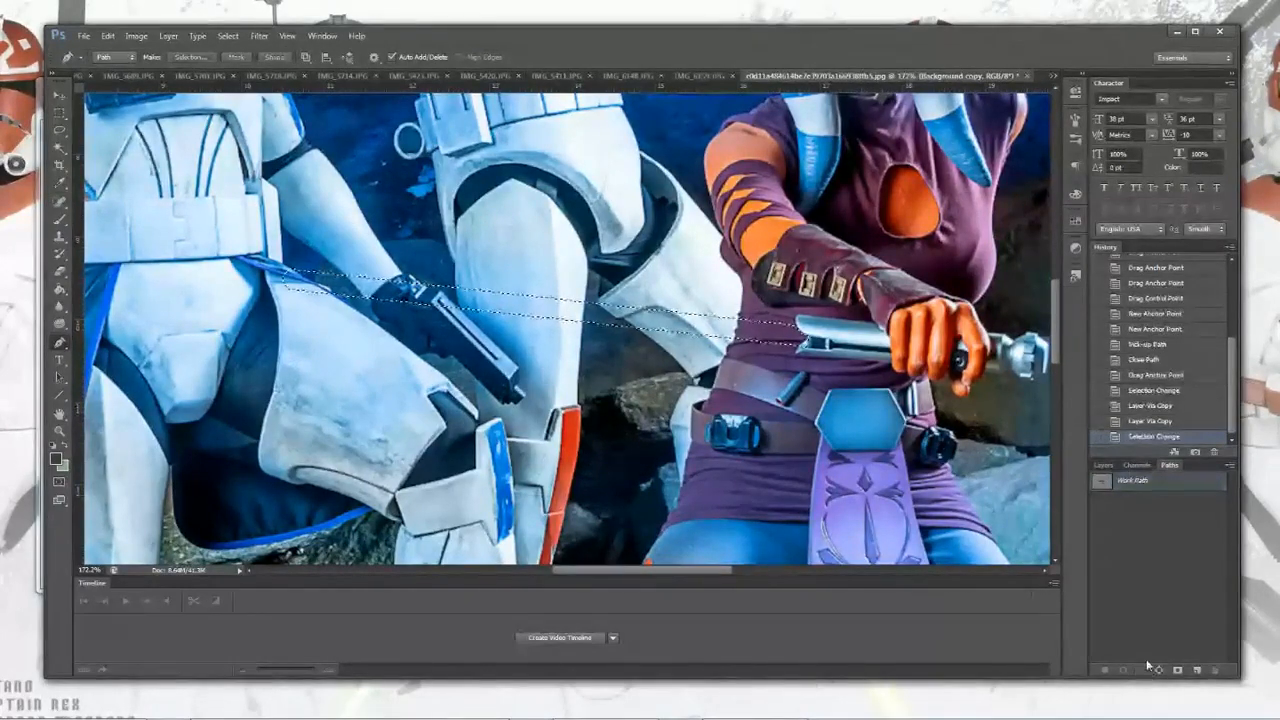
click(1104, 465)
Step: Delete the Background copy layer
scroll(1137, 614, down, 1)
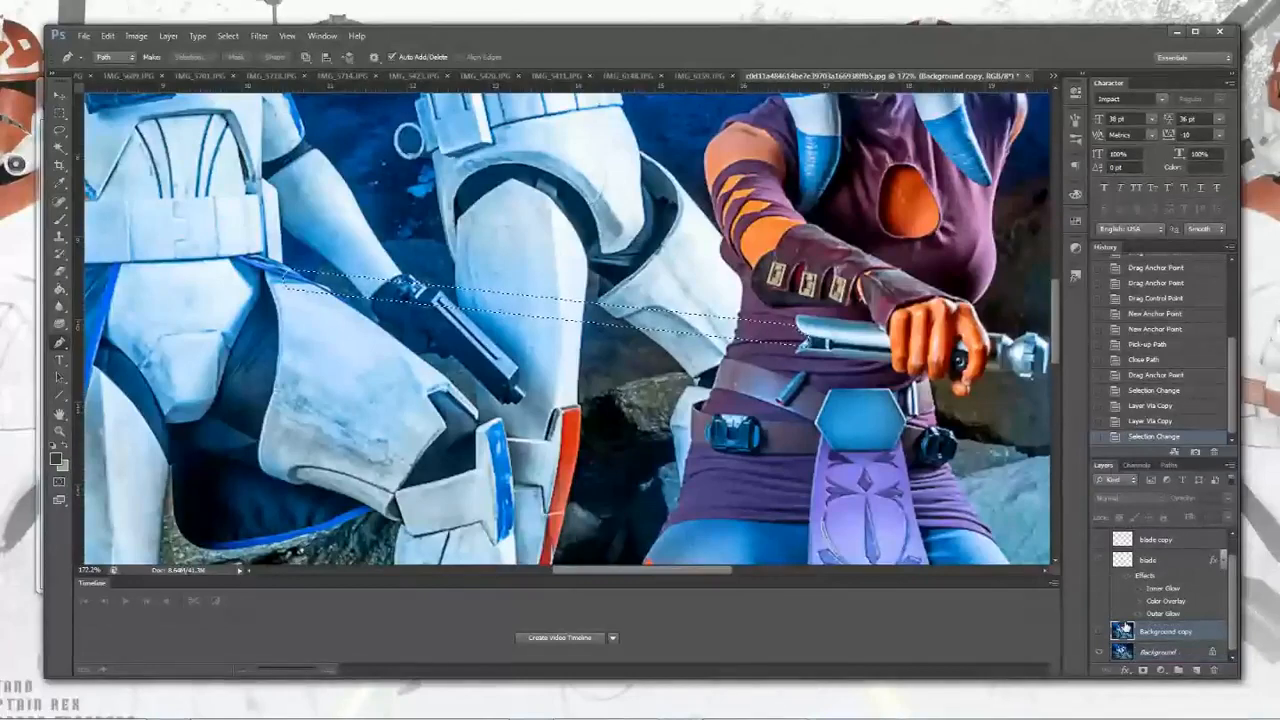
drag(1205, 652, 1214, 671)
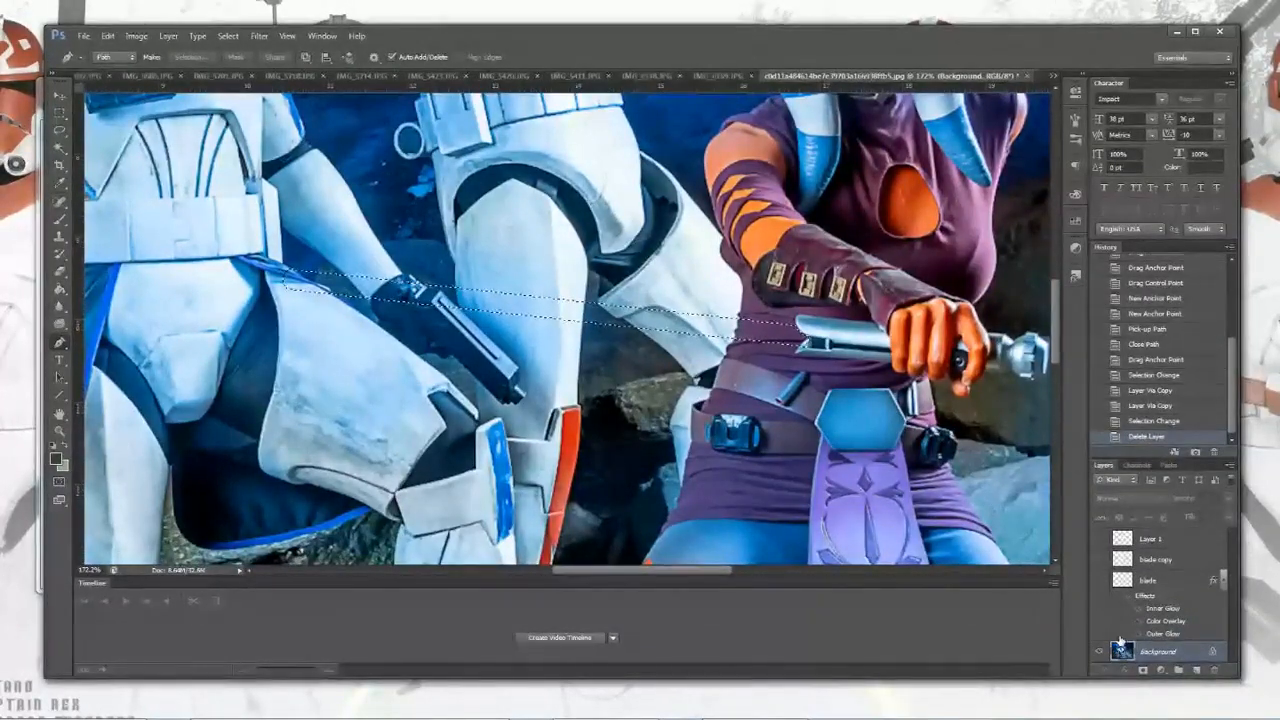
Step: Copy the blade selection from the Background to a new layer with Layer Via Copy
click(168, 35)
mouse_move(200, 50)
click(391, 119)
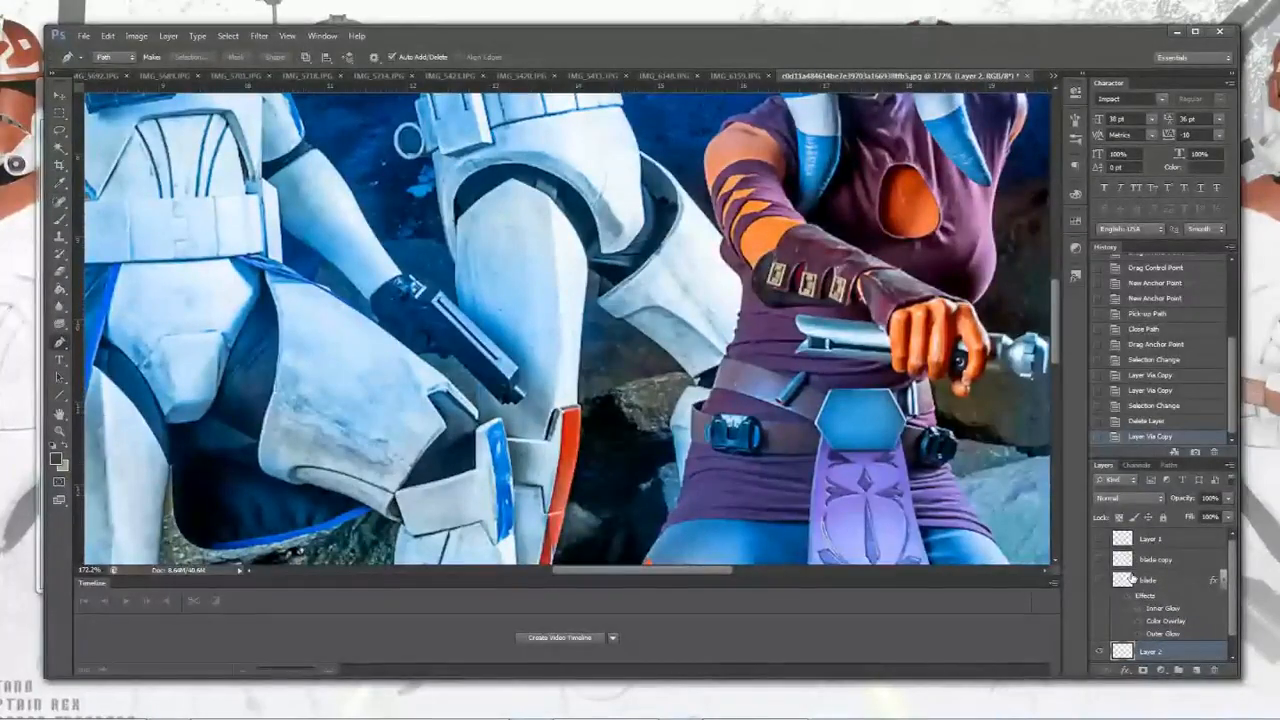
Step: Delete Layer 1 and rename the new blade layer to saber 2
drag(1124, 542, 1214, 670)
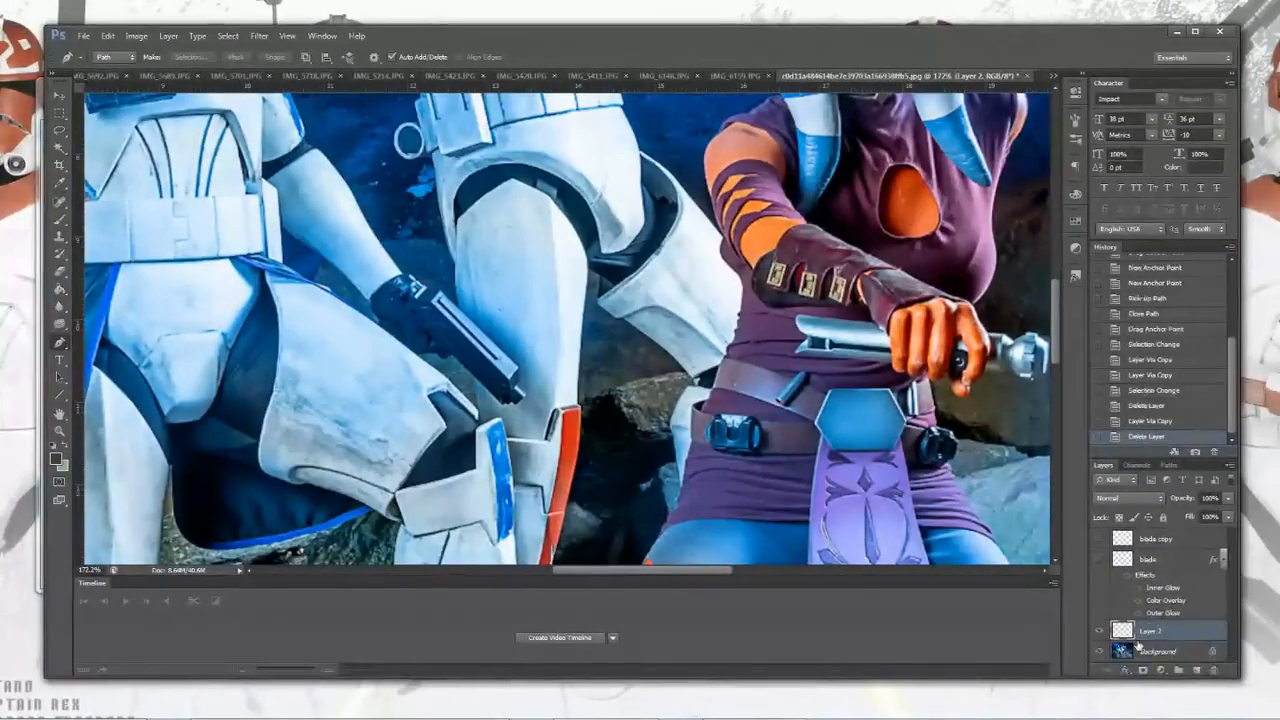
double_click(1150, 631)
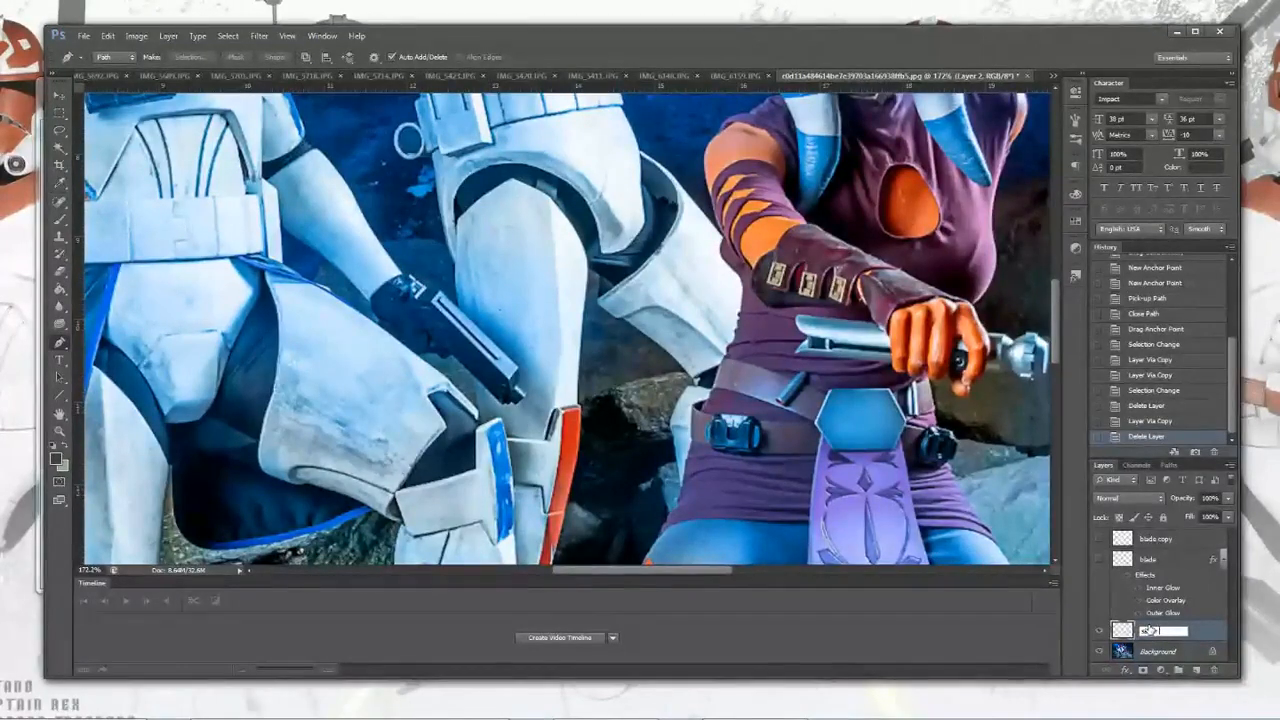
text(saber 2)
key(Return)
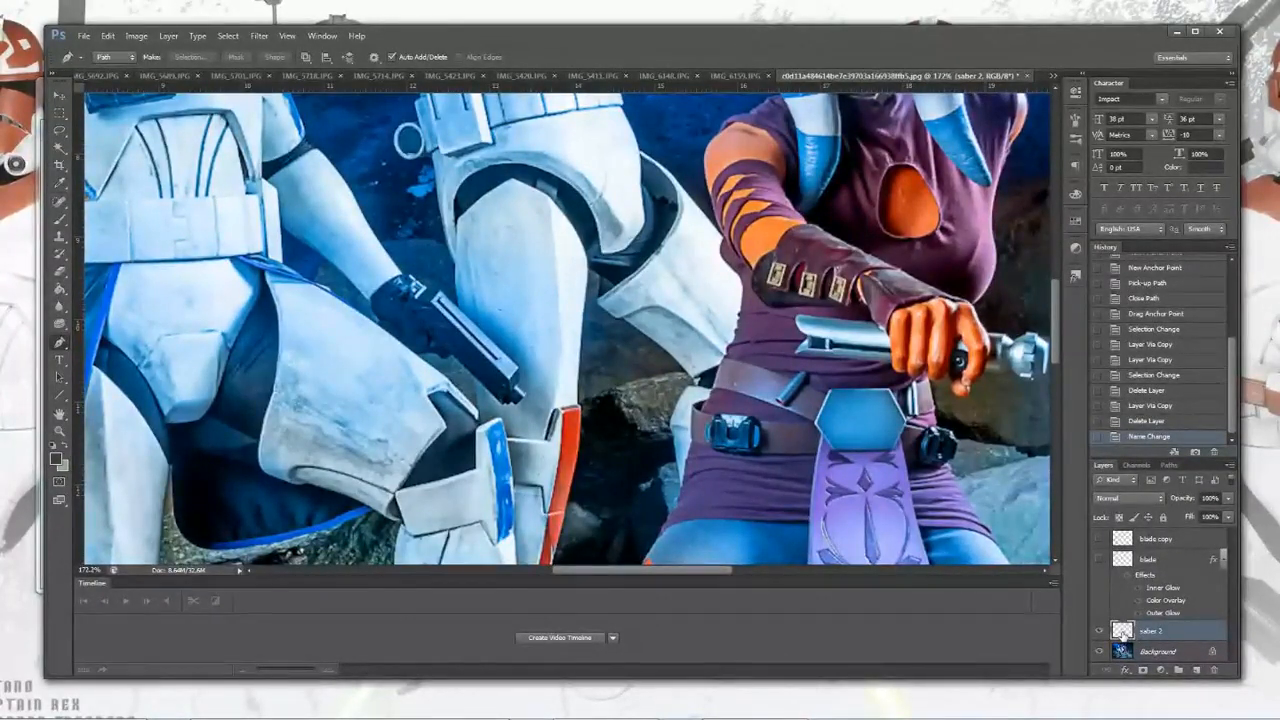
Step: Open saber 2's layer style and add a white Color Overlay
right_click(1122, 633)
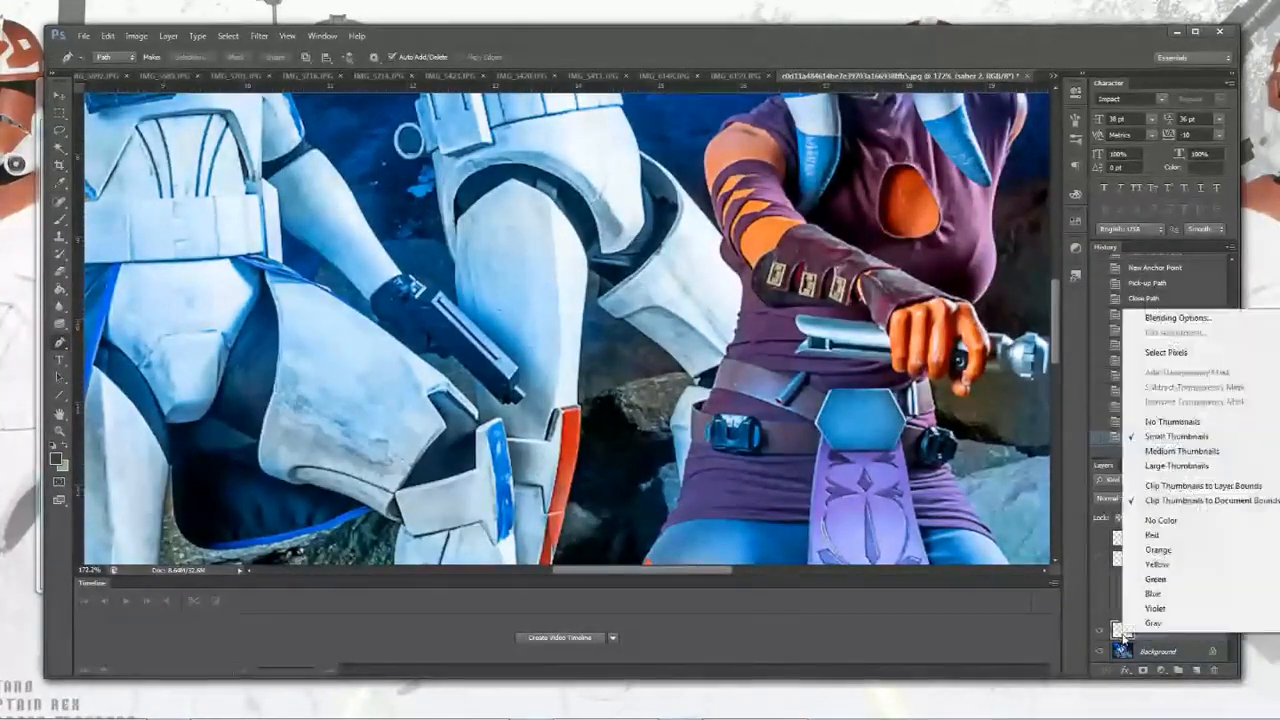
click(1176, 318)
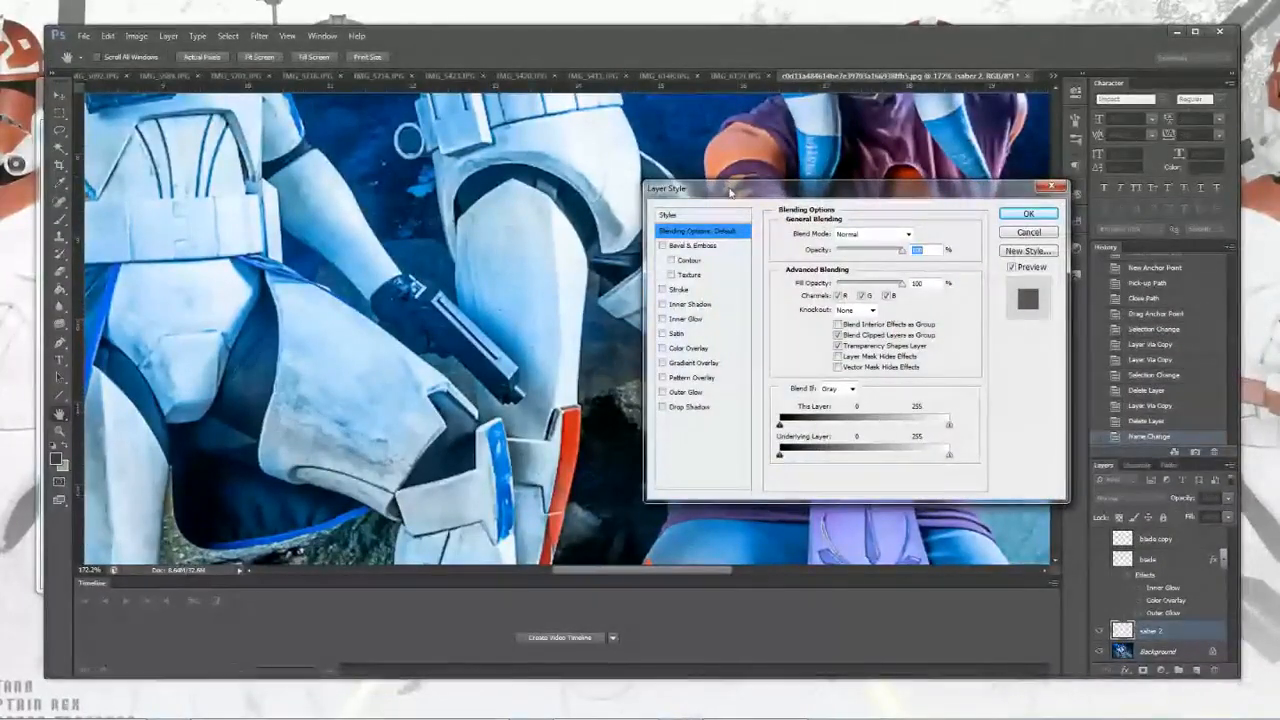
drag(730, 191, 765, 133)
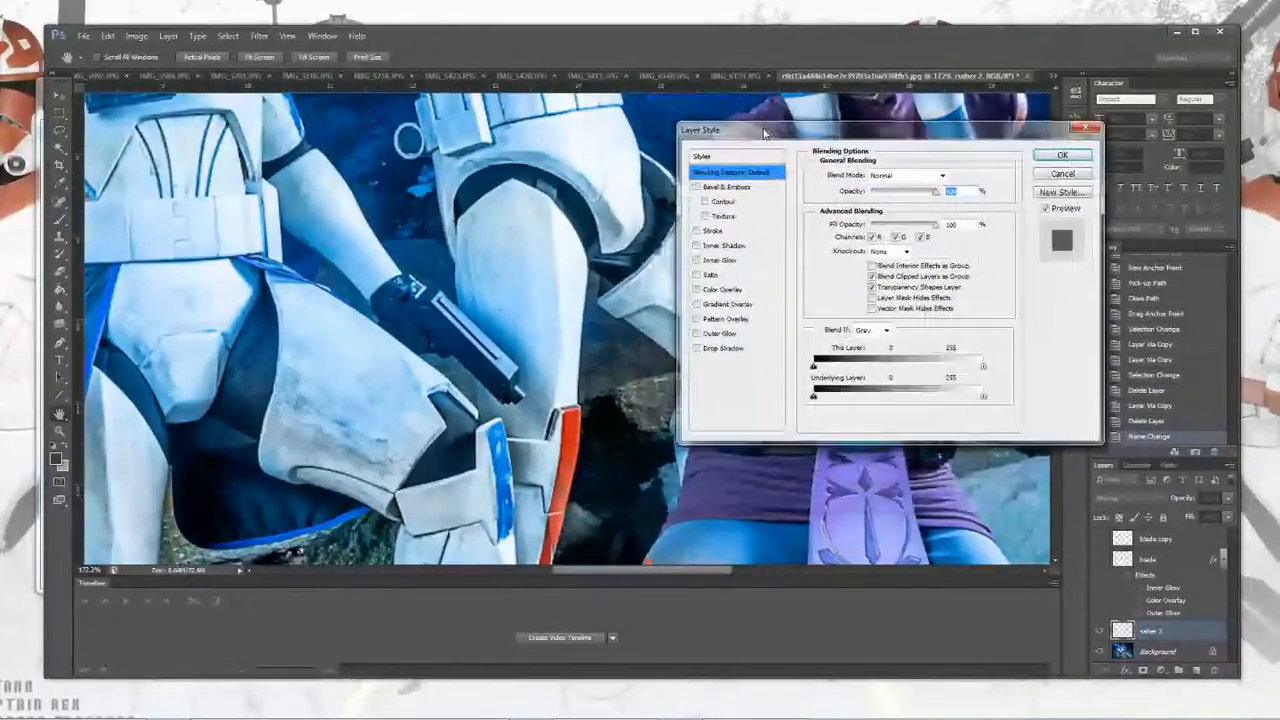
click(724, 289)
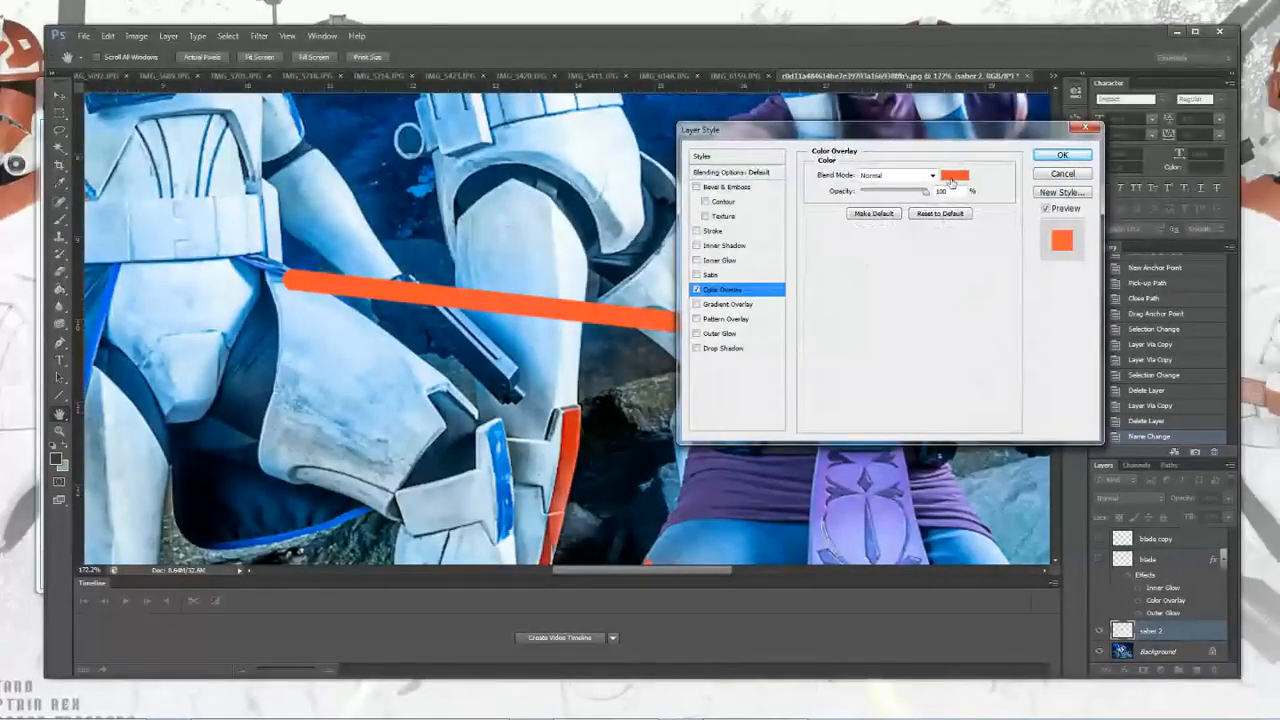
click(954, 176)
click(621, 164)
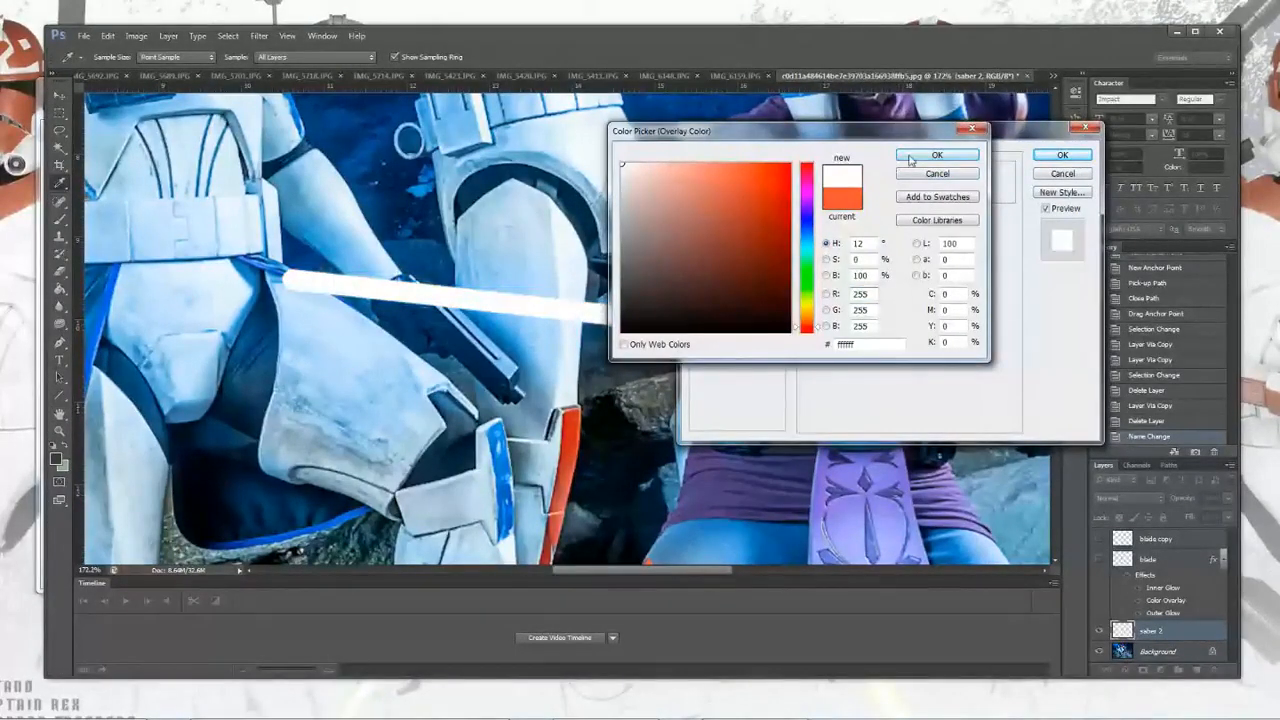
click(908, 157)
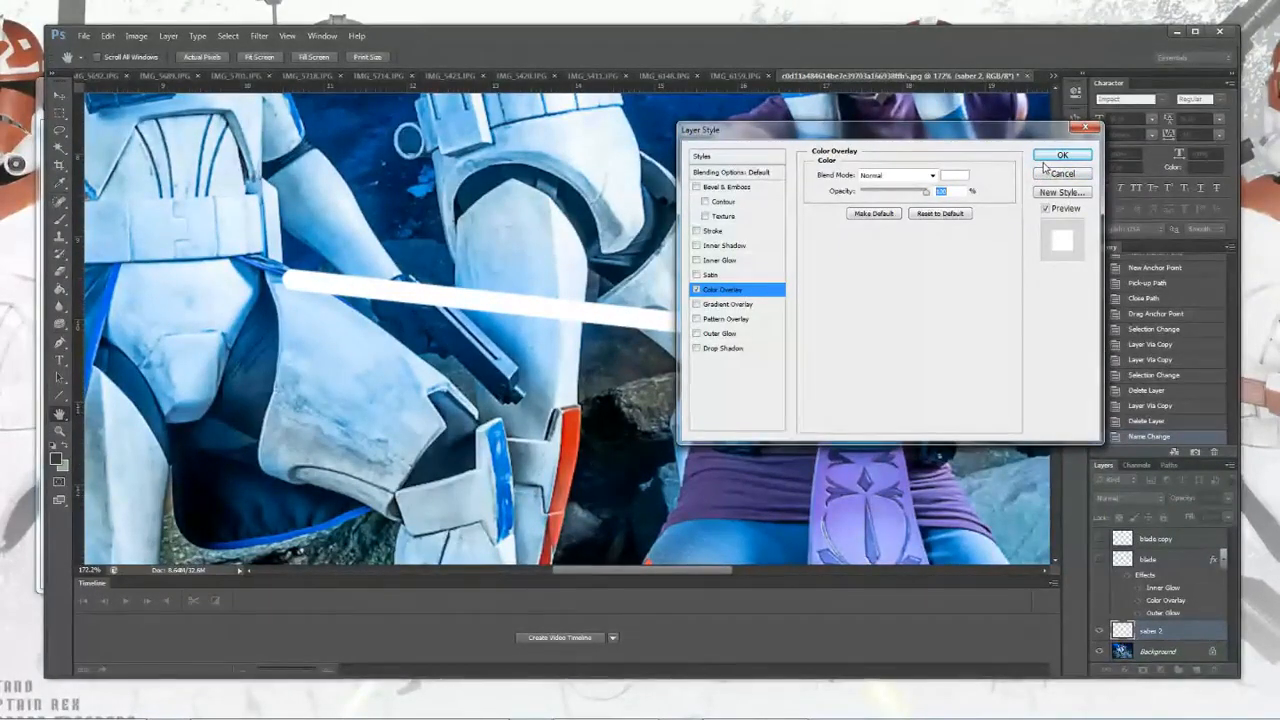
Step: Enable Inner Glow and Outer Glow, and set the Inner Glow colour to yellow
click(697, 260)
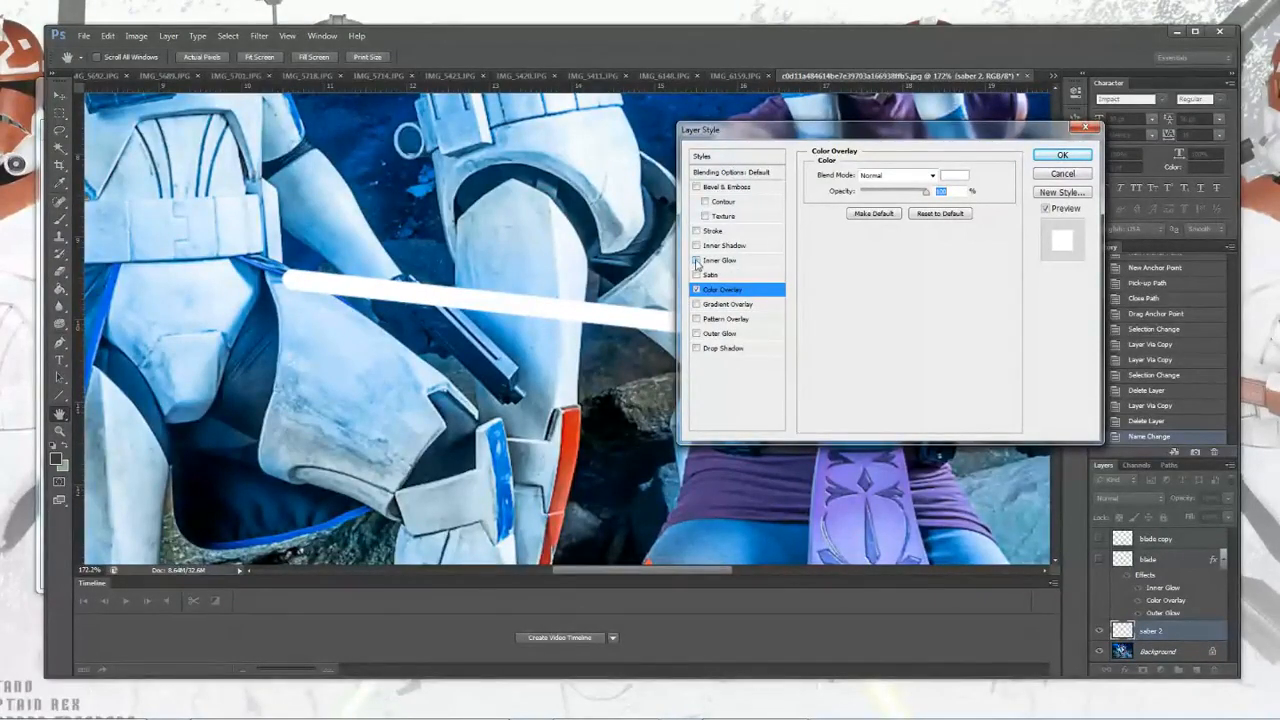
click(697, 334)
click(712, 261)
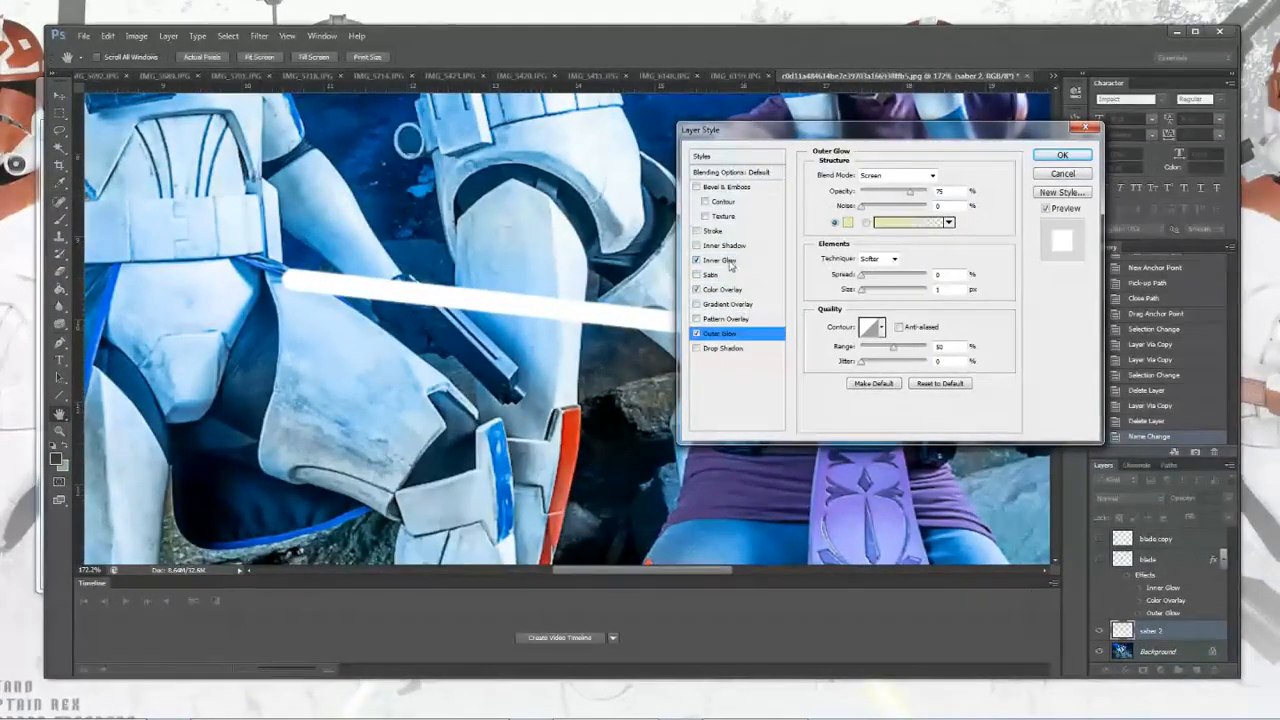
click(849, 225)
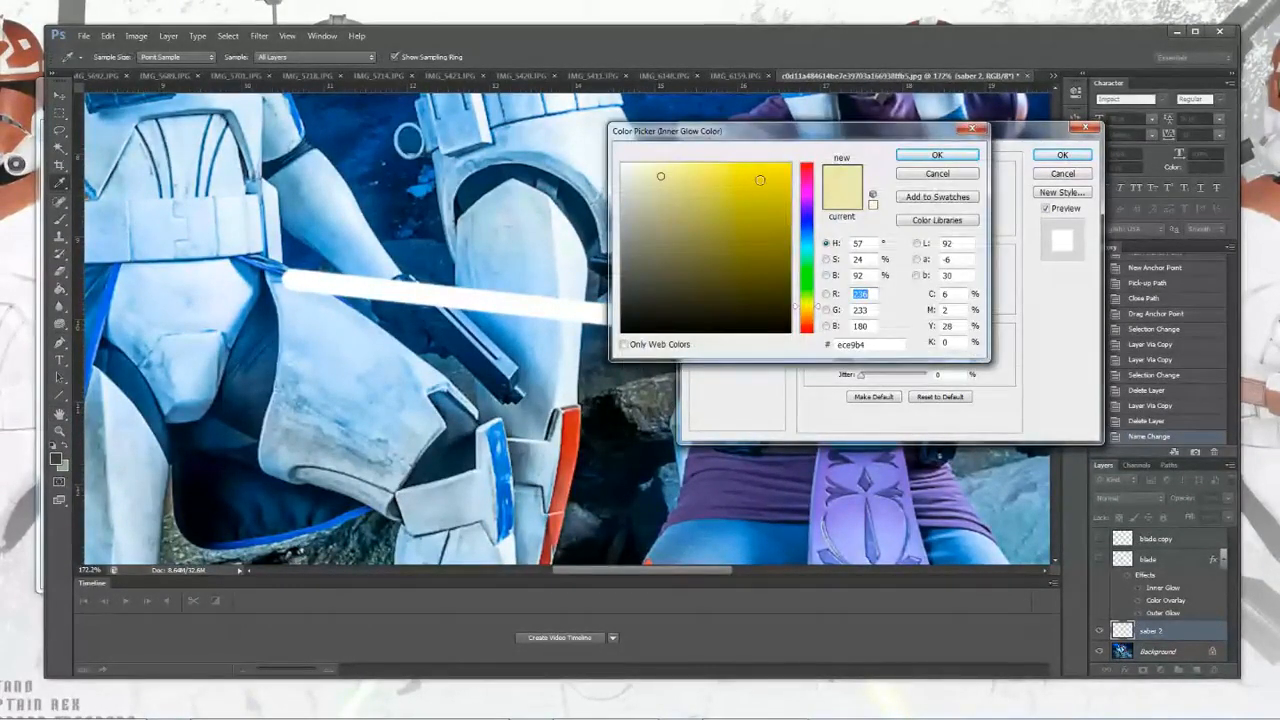
drag(762, 178, 838, 126)
click(935, 156)
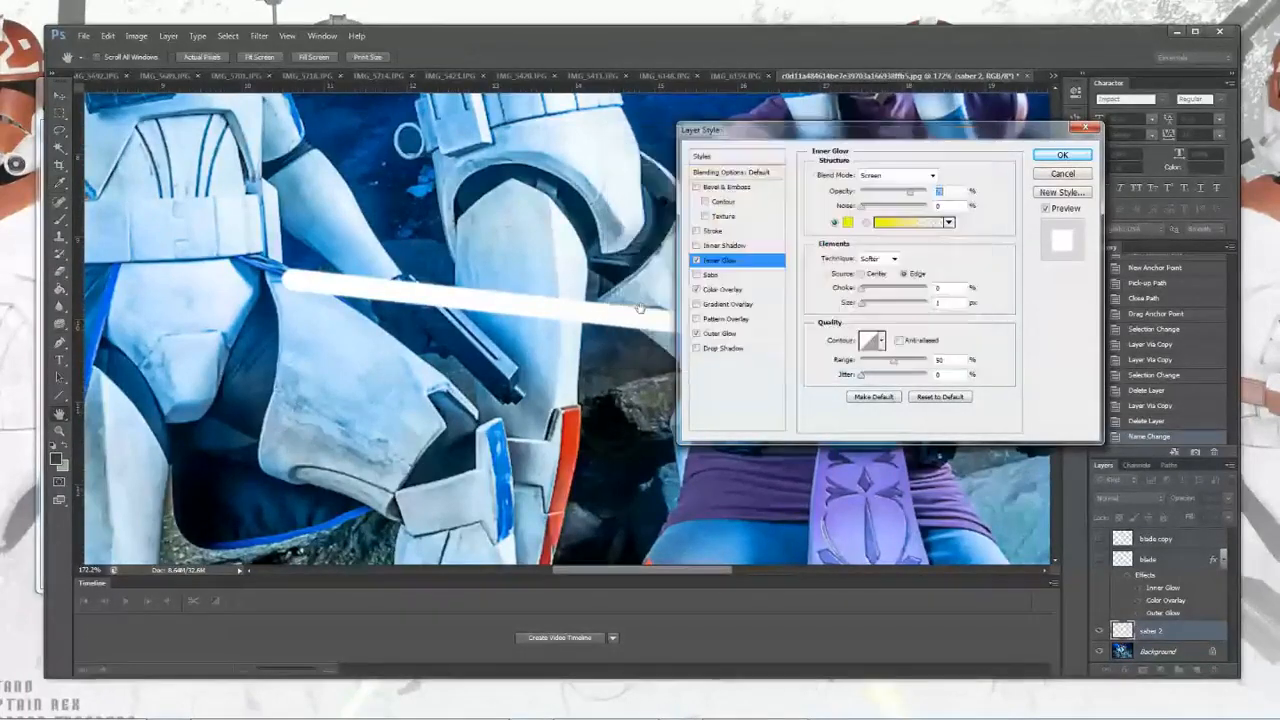
Step: Switch to Outer Glow and set its glow colour to yellow
click(722, 334)
click(848, 228)
drag(764, 180, 810, 153)
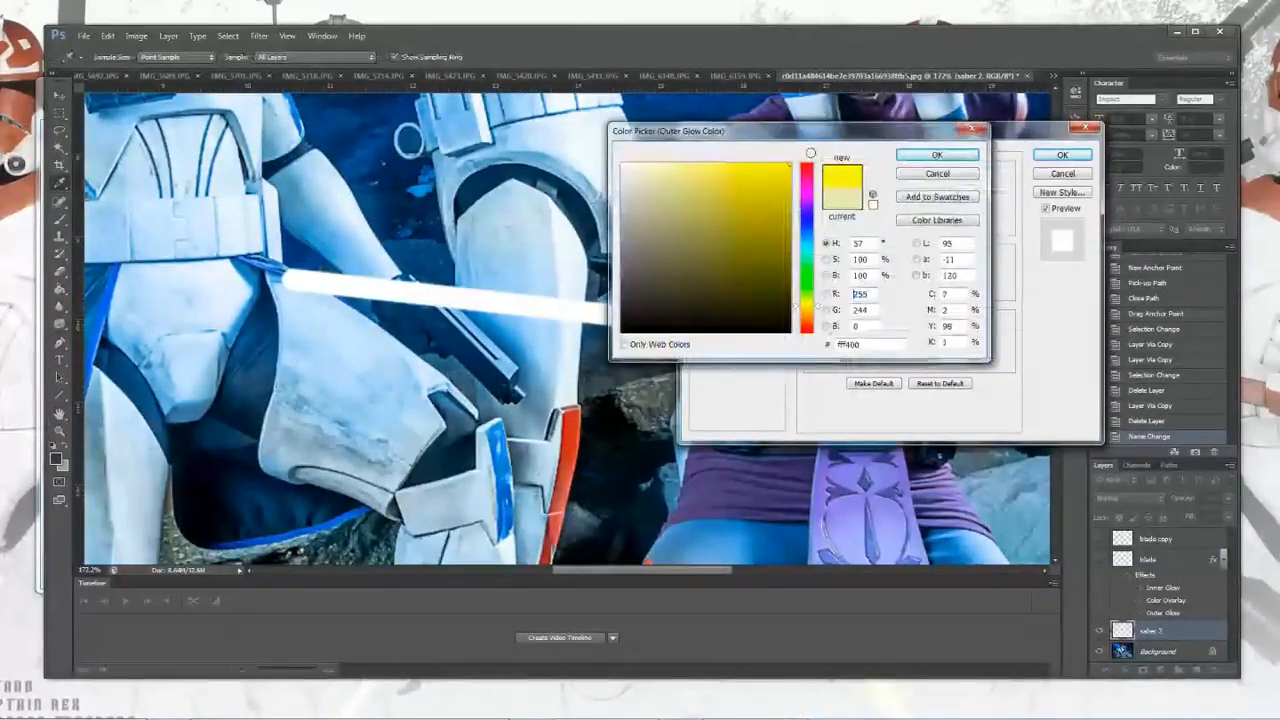
click(933, 162)
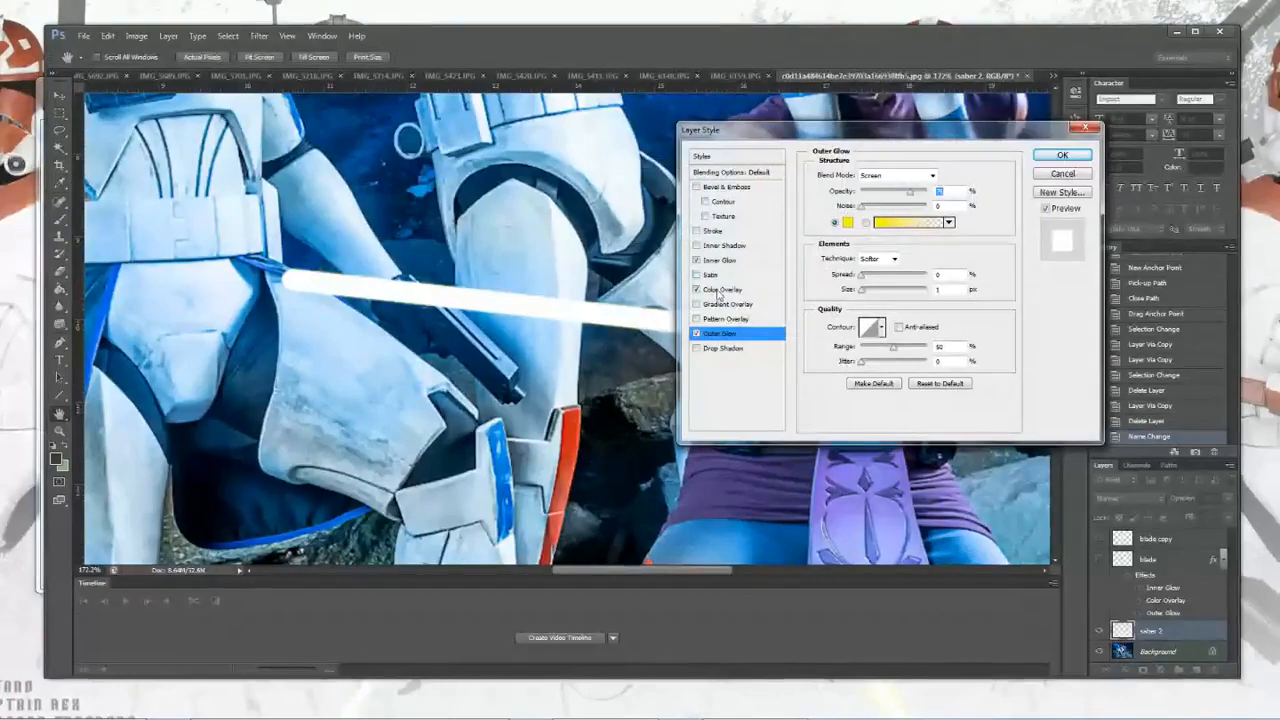
Step: Set the Outer Glow blend mode to Normal
click(720, 290)
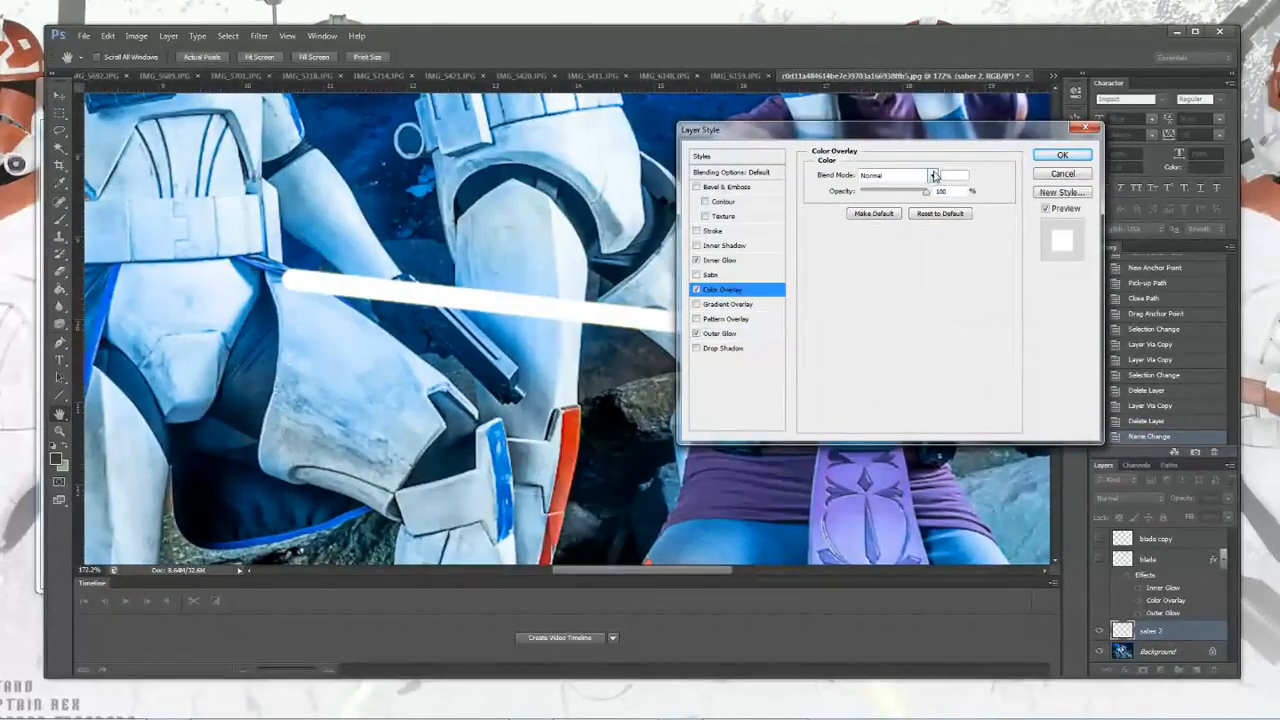
click(712, 261)
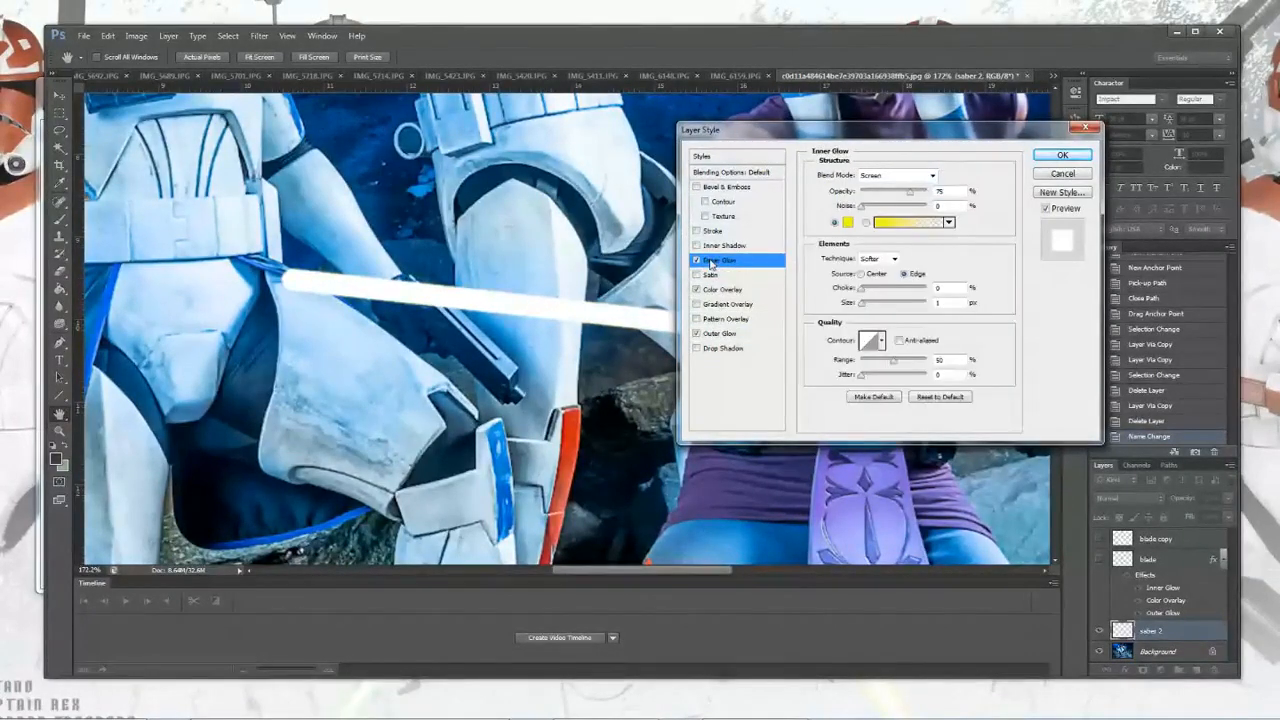
click(718, 332)
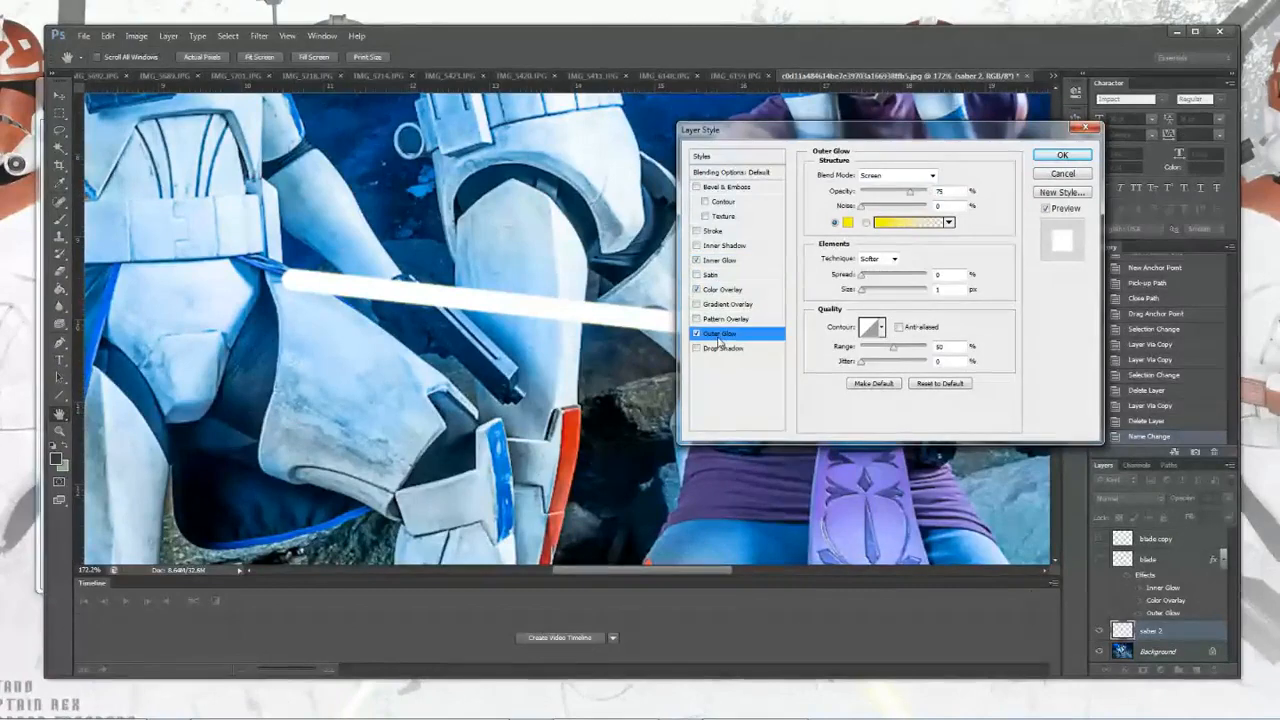
click(932, 176)
click(885, 182)
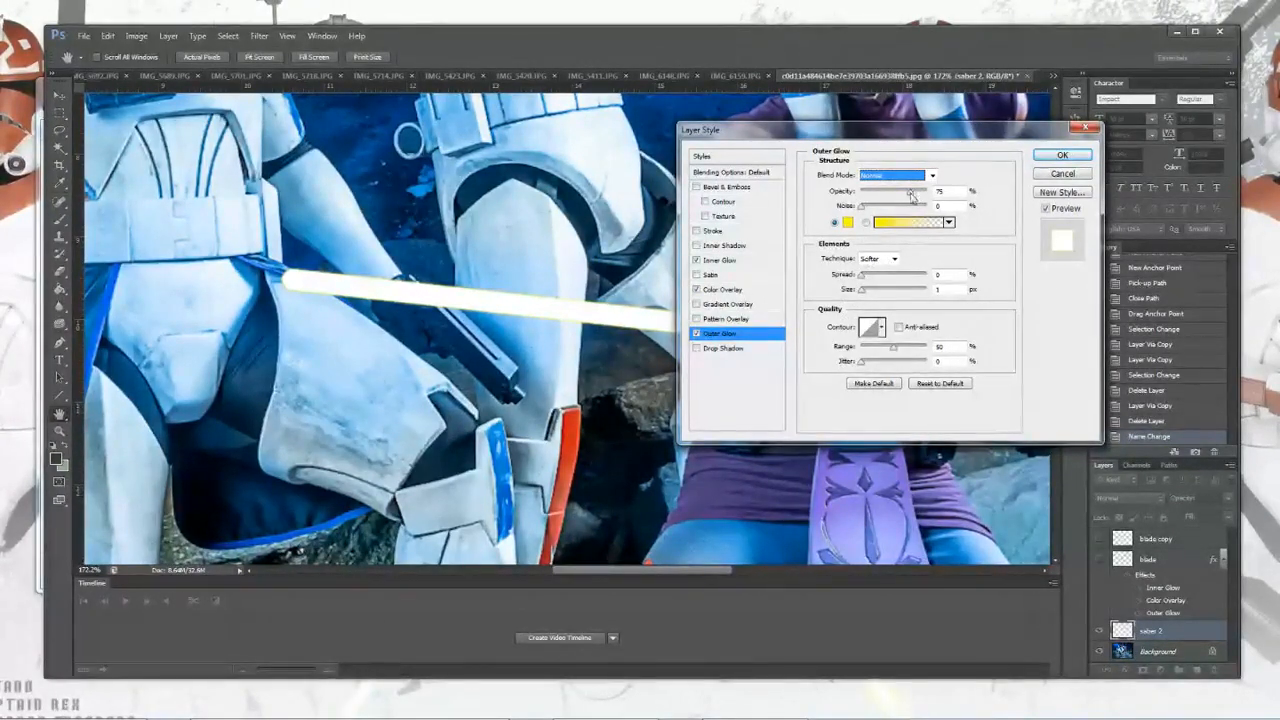
Step: Set the Outer Glow opacity to 95%, size to 35 px and spread to 5%
drag(910, 193, 921, 197)
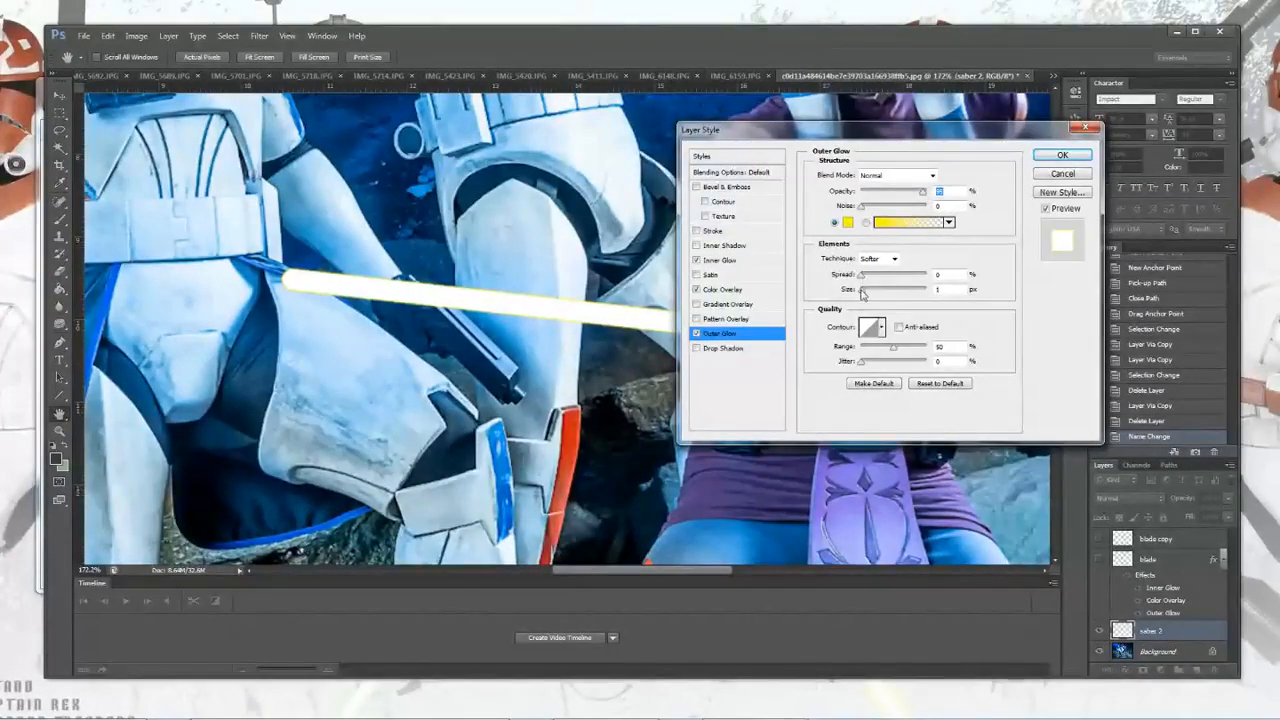
drag(862, 291, 875, 296)
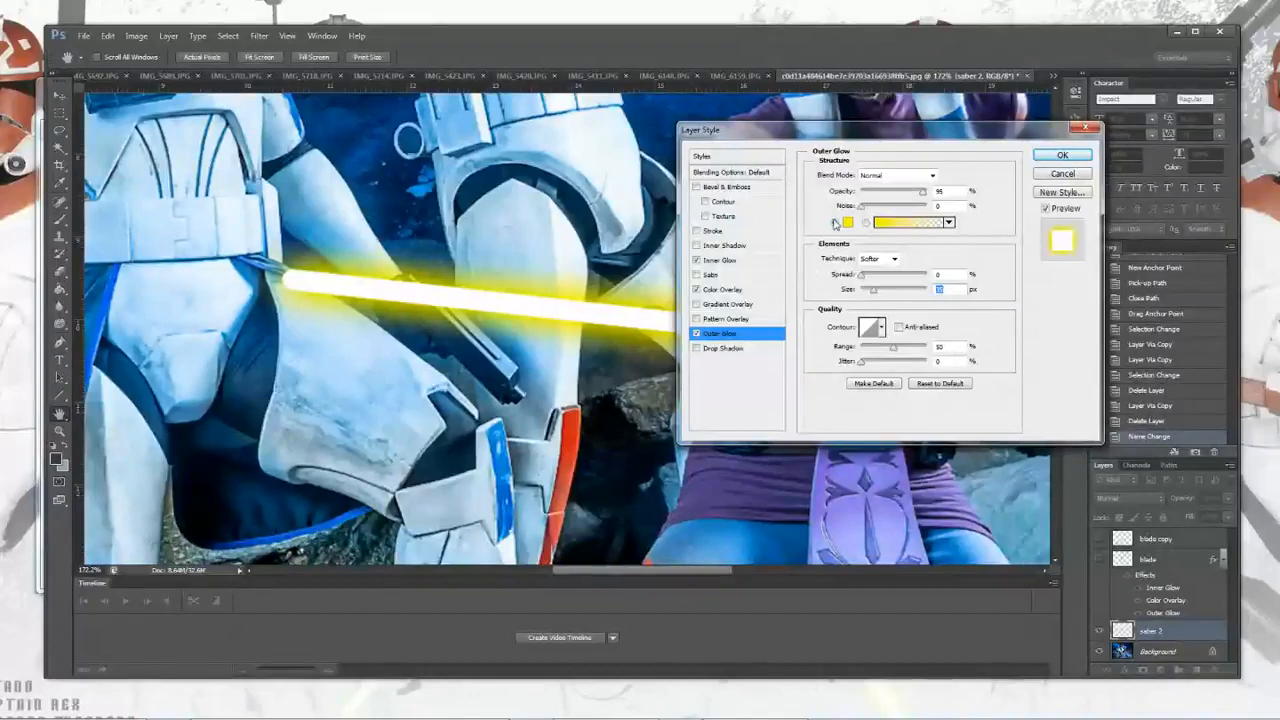
mouse_move(863, 208)
mouse_down()
mouse_move(887, 210)
mouse_move(844, 212)
mouse_up()
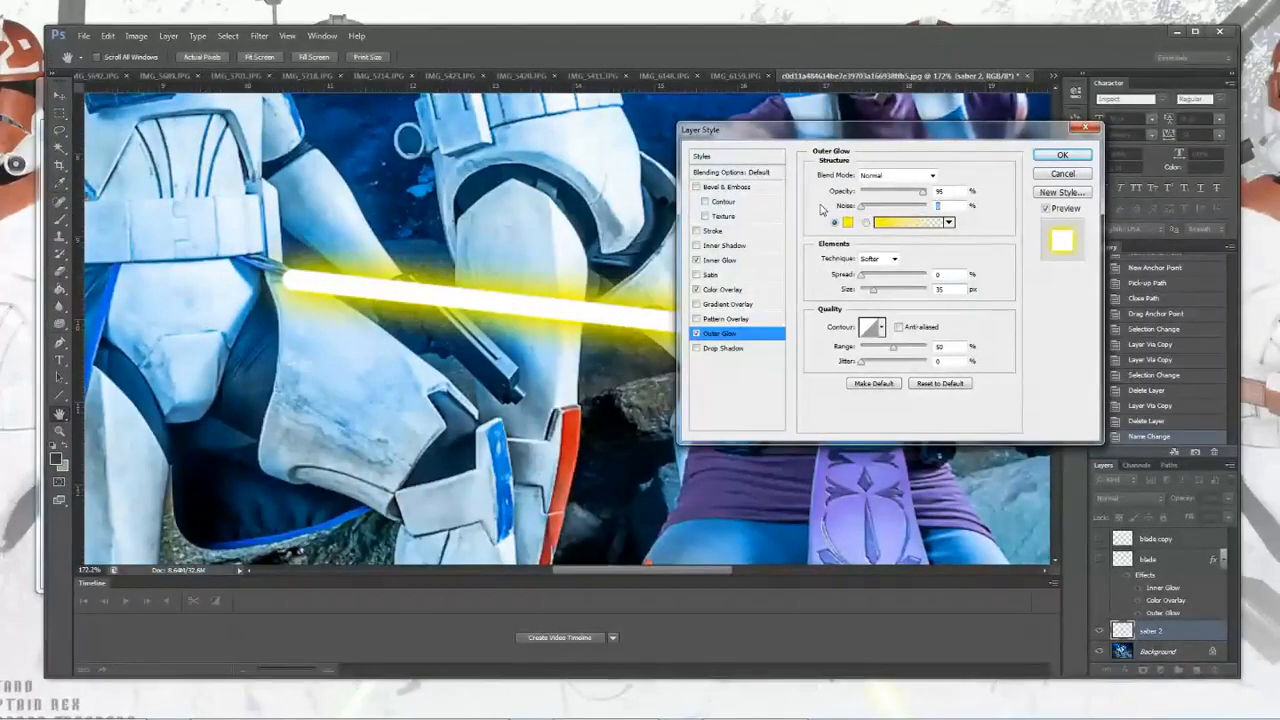
click(863, 278)
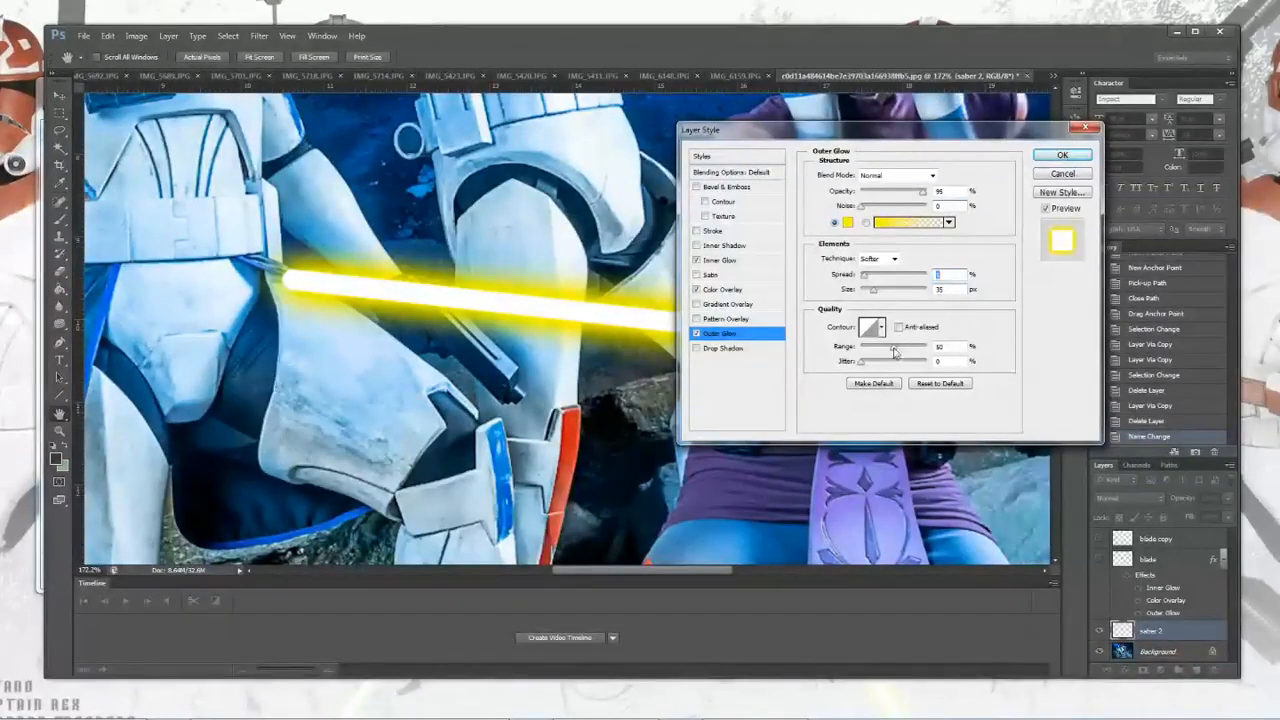
mouse_move(895, 350)
mouse_down()
mouse_move(907, 353)
mouse_move(896, 352)
mouse_up()
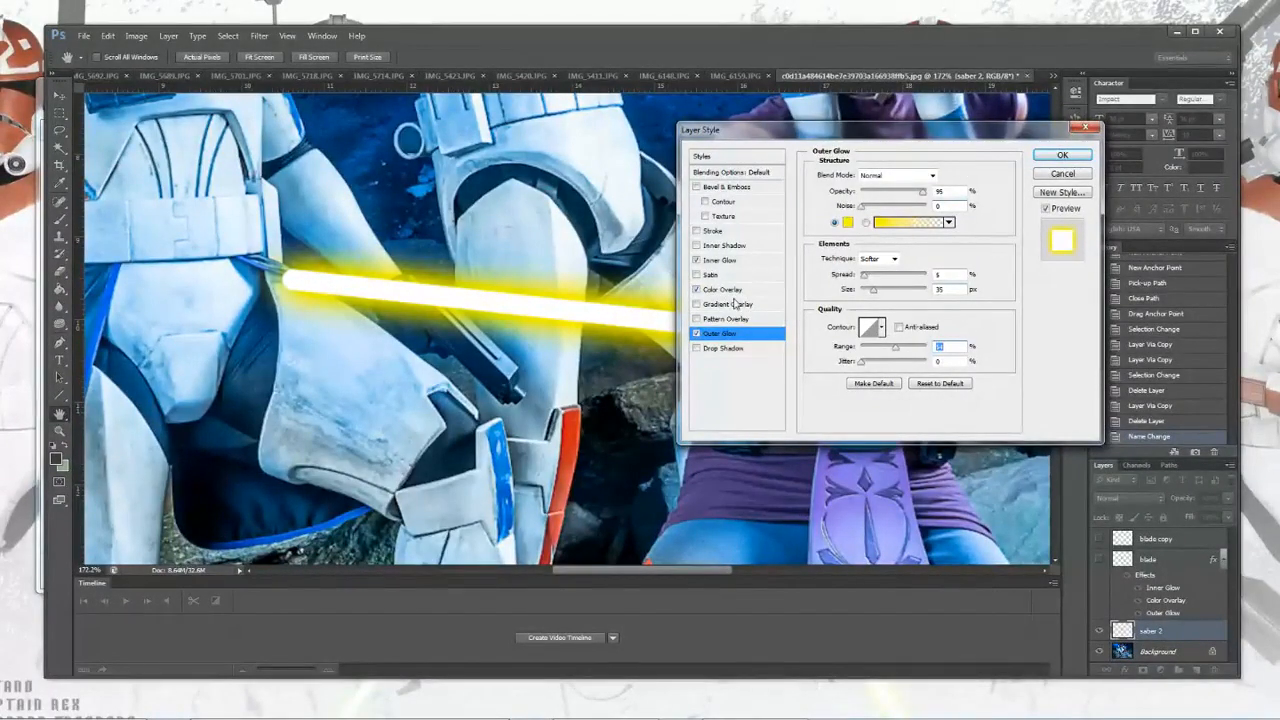
Step: Set the Inner Glow blend mode to Normal, its size to 7 px and range to 63%
drag(765, 143, 848, 132)
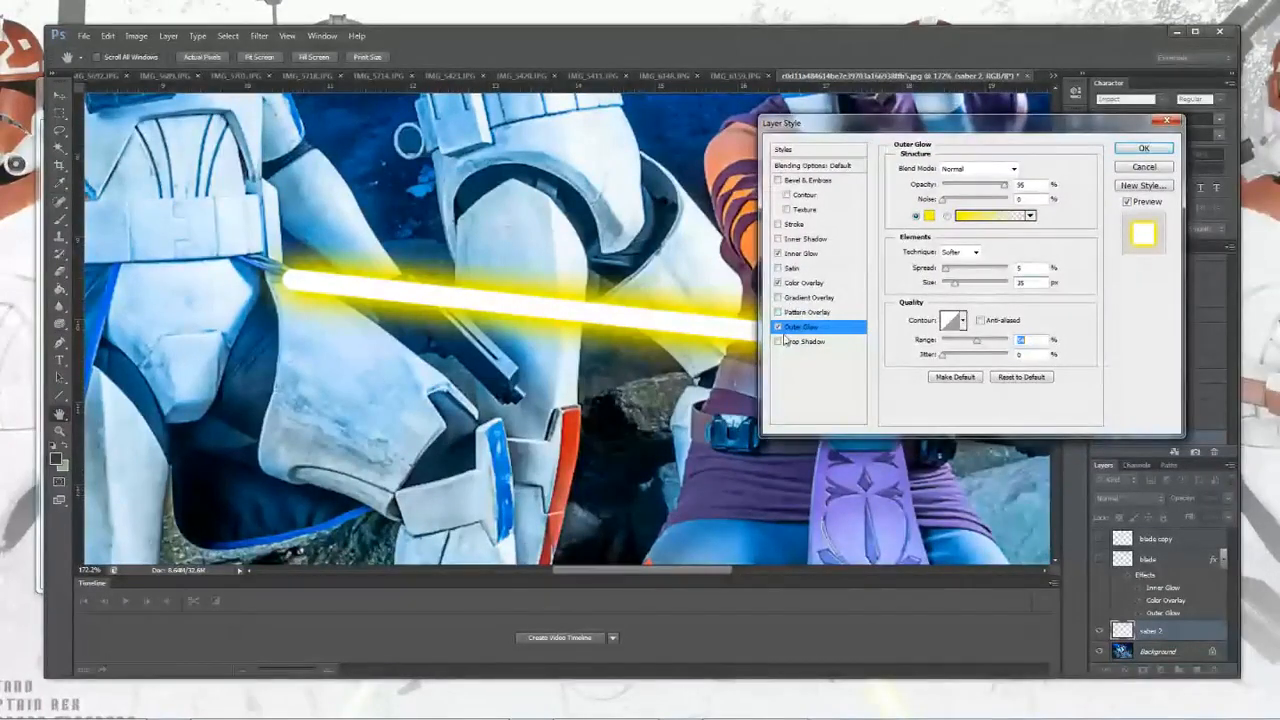
click(796, 255)
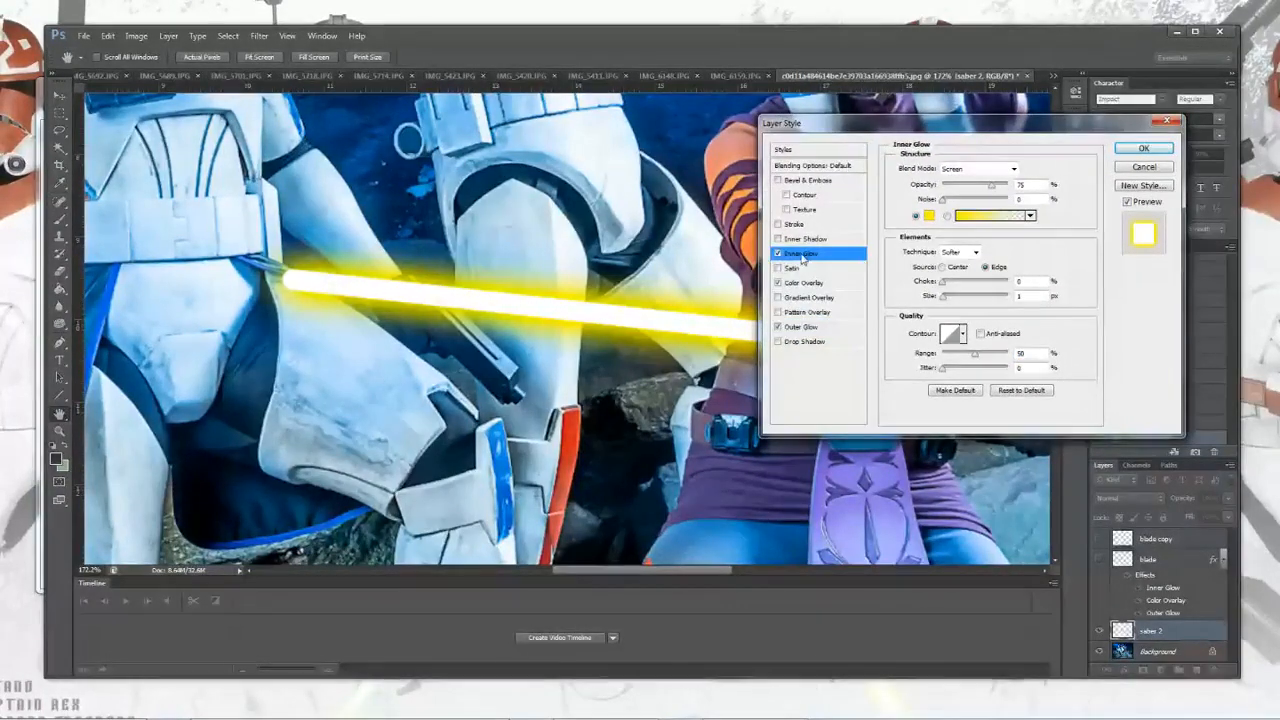
click(974, 171)
click(970, 183)
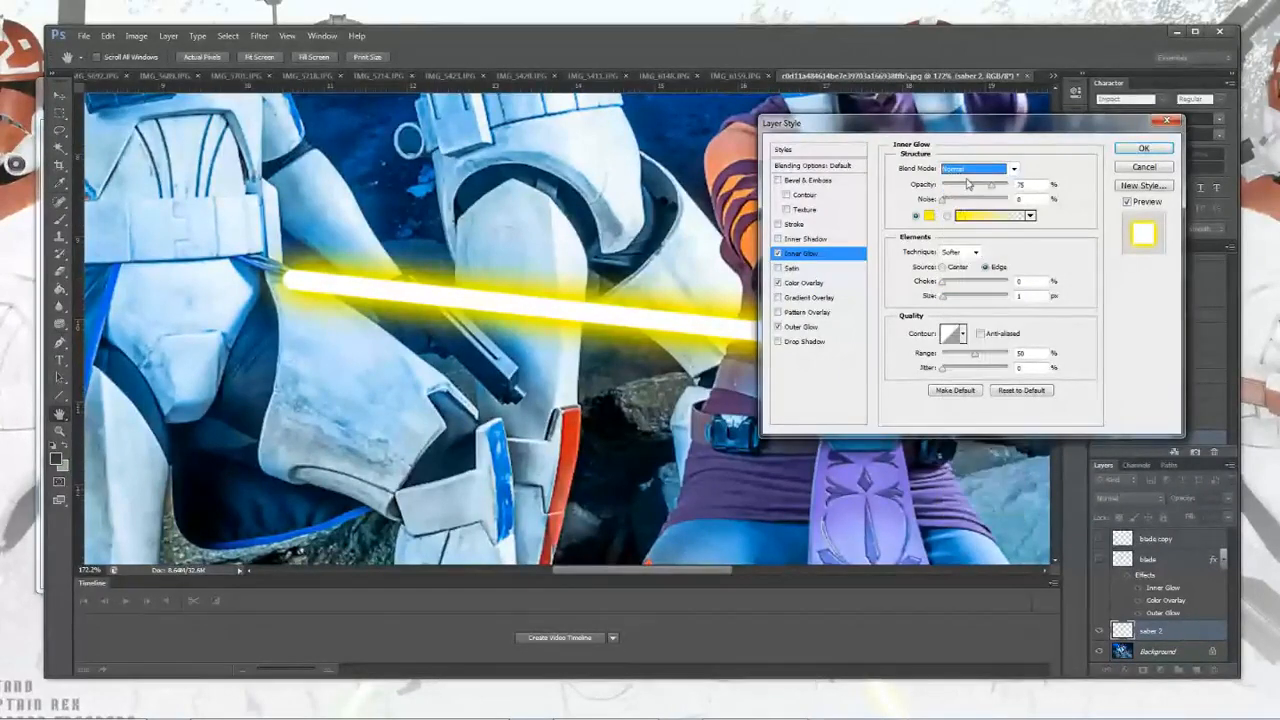
drag(946, 299, 950, 304)
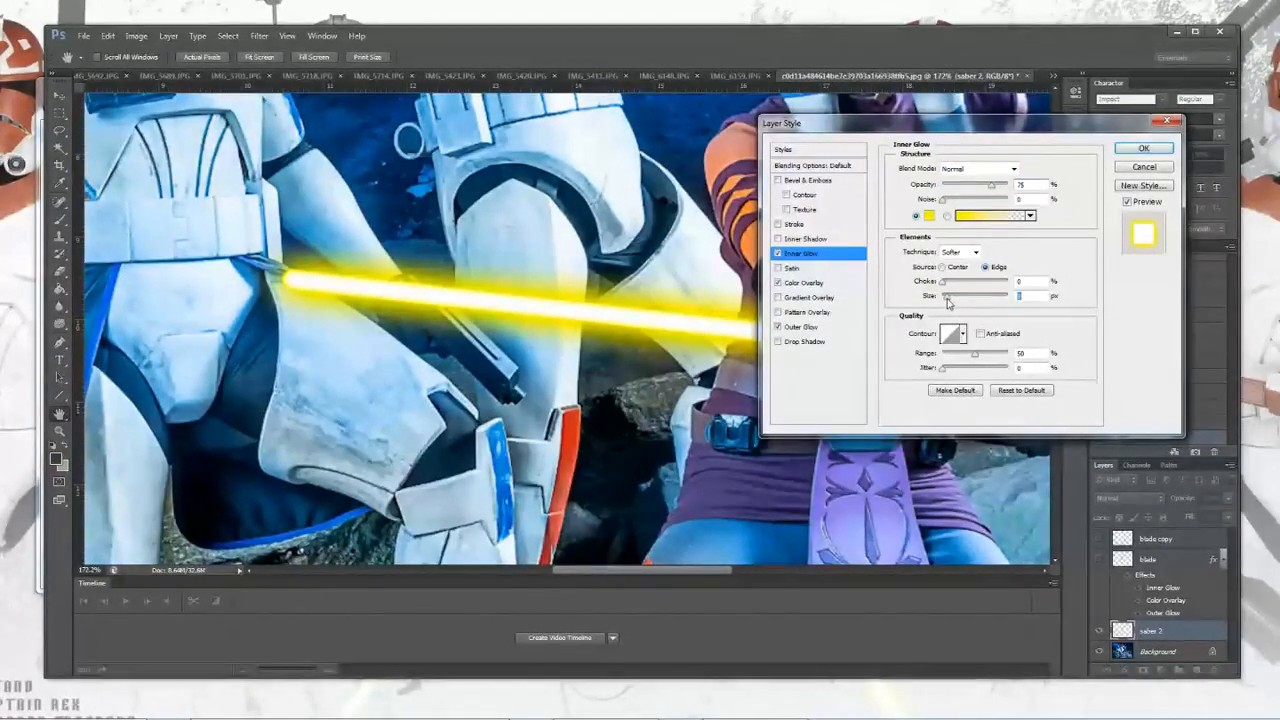
mouse_move(975, 356)
mouse_down()
mouse_move(963, 359)
mouse_move(984, 359)
mouse_up()
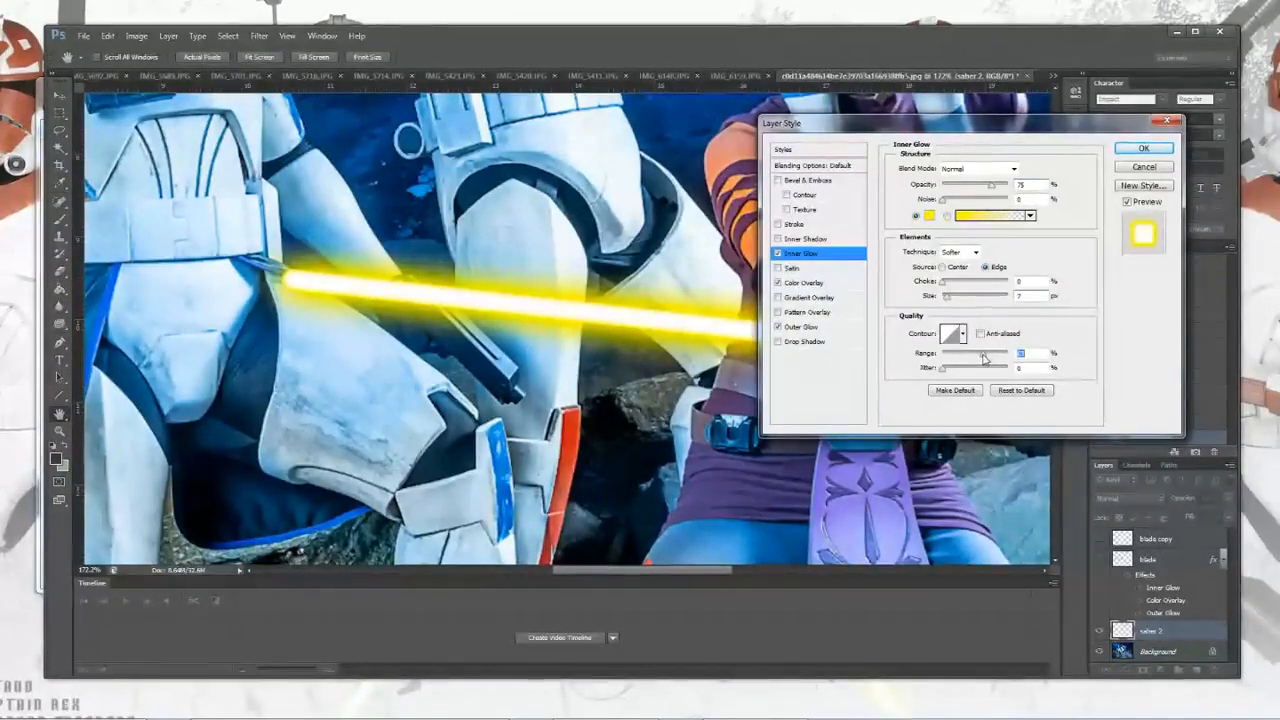
Step: Fine-tune the Inner Glow choke and size, then apply the layer style
click(946, 285)
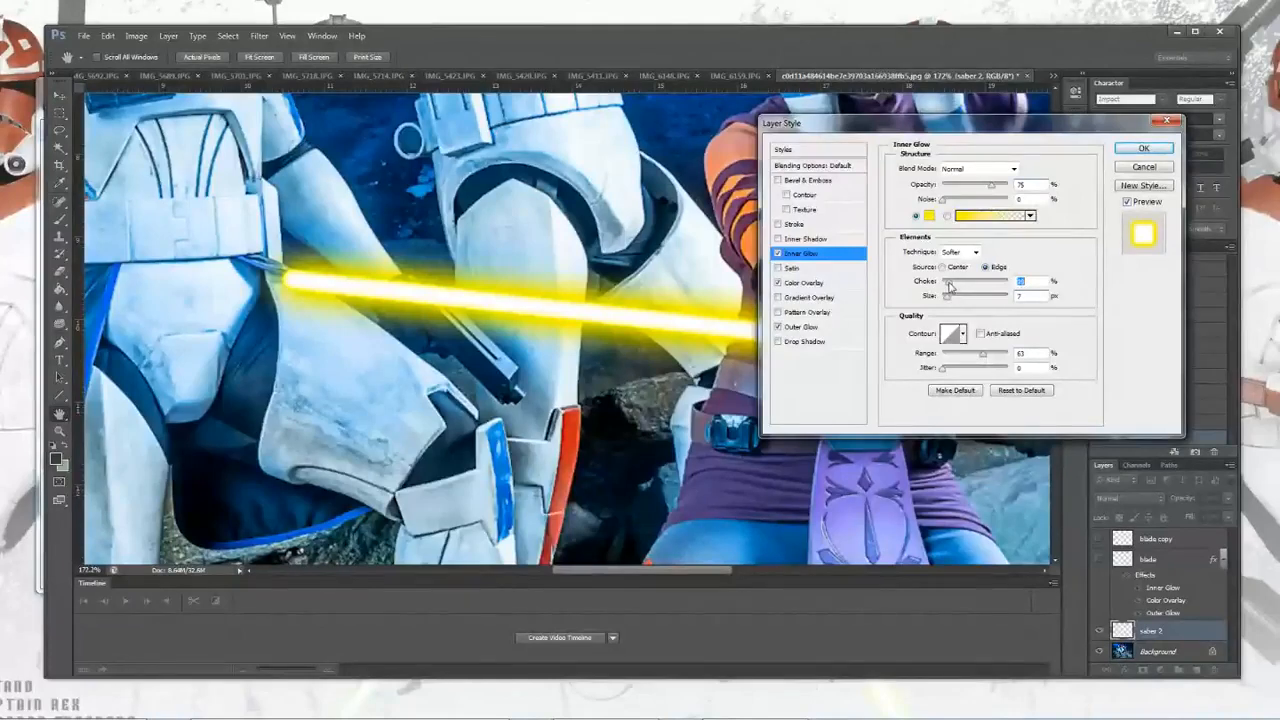
drag(942, 286, 958, 289)
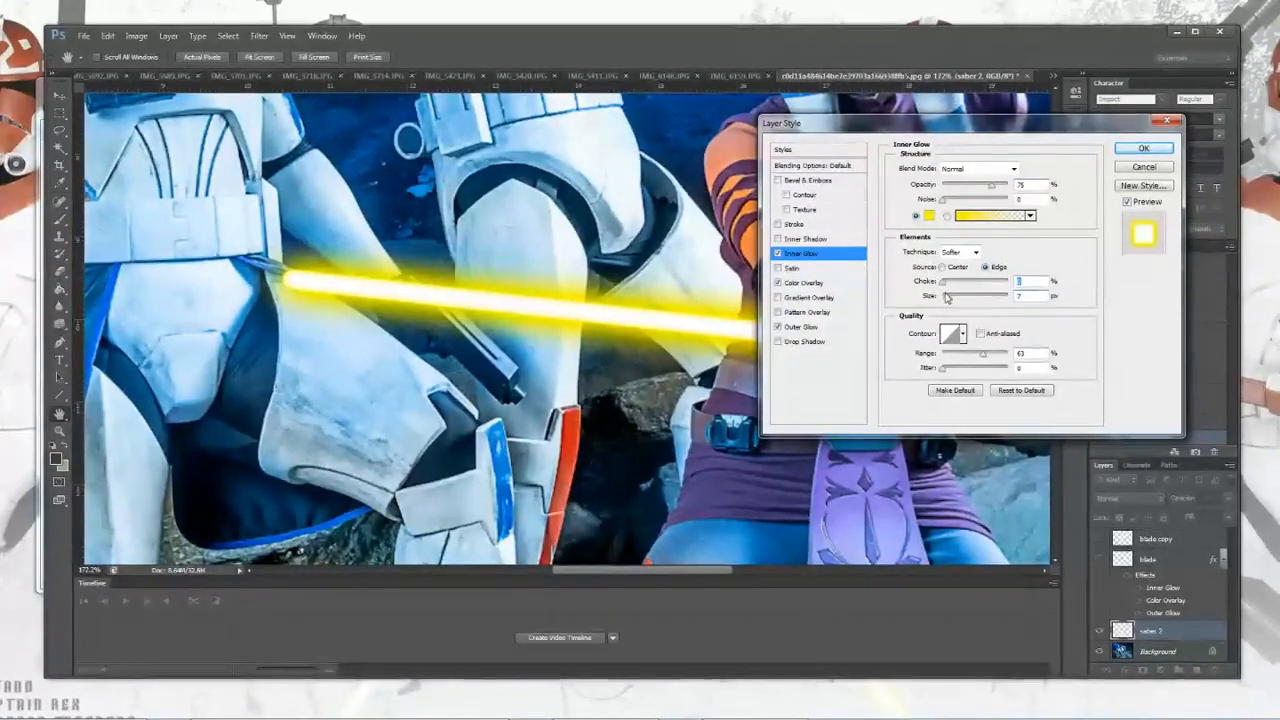
drag(946, 302, 949, 303)
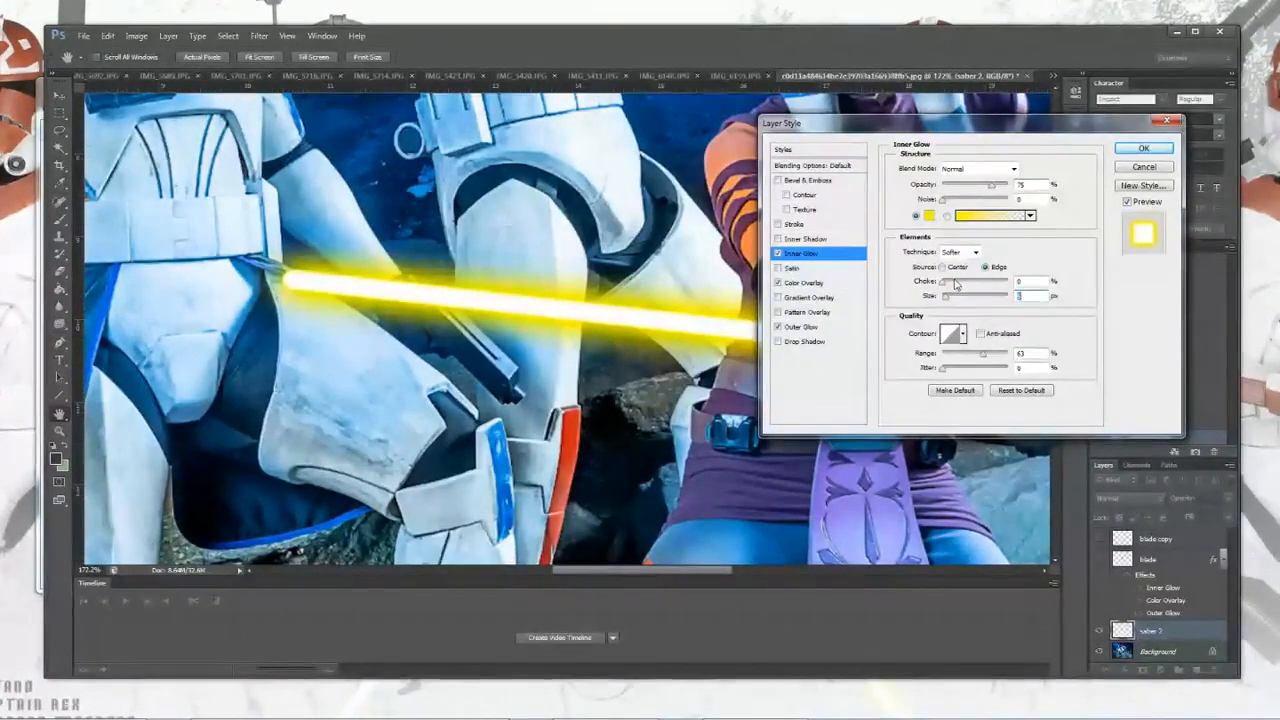
drag(943, 285, 948, 303)
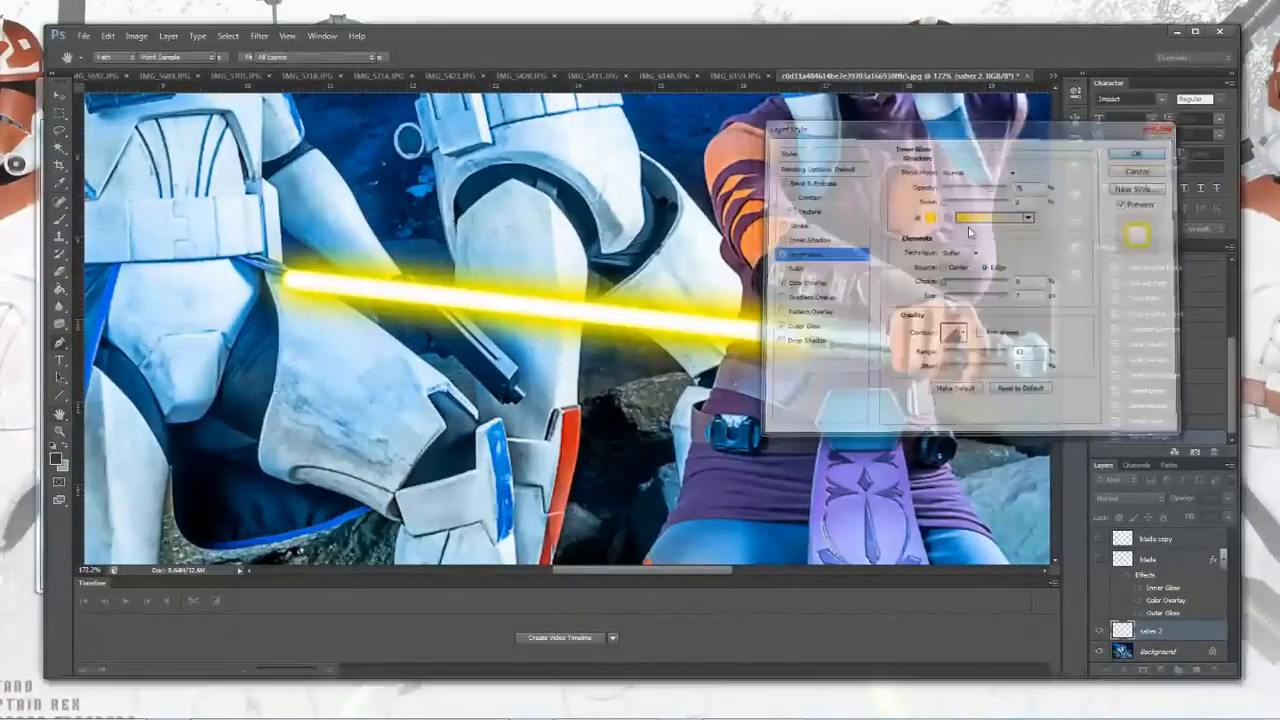
Step: Duplicate the saber 2 layer as saber 2 copy
scroll(532, 300, down, 6)
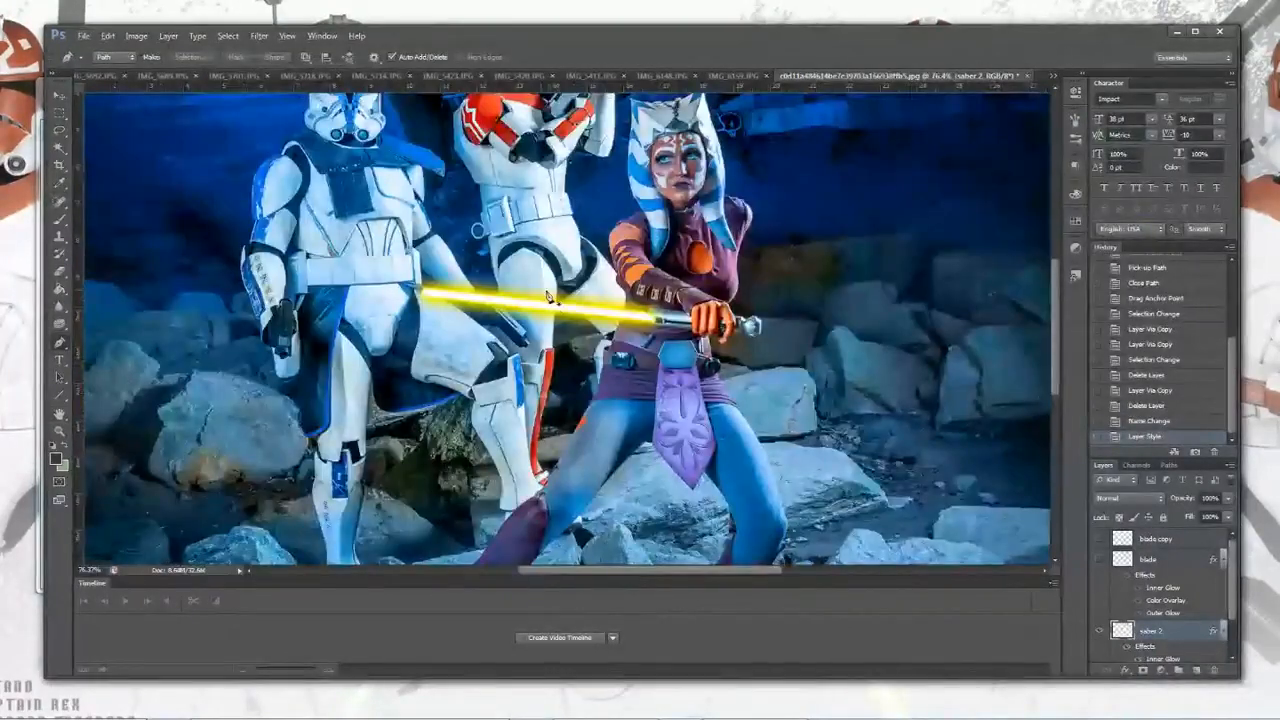
scroll(532, 284, down, 2)
scroll(390, 252, up, 1)
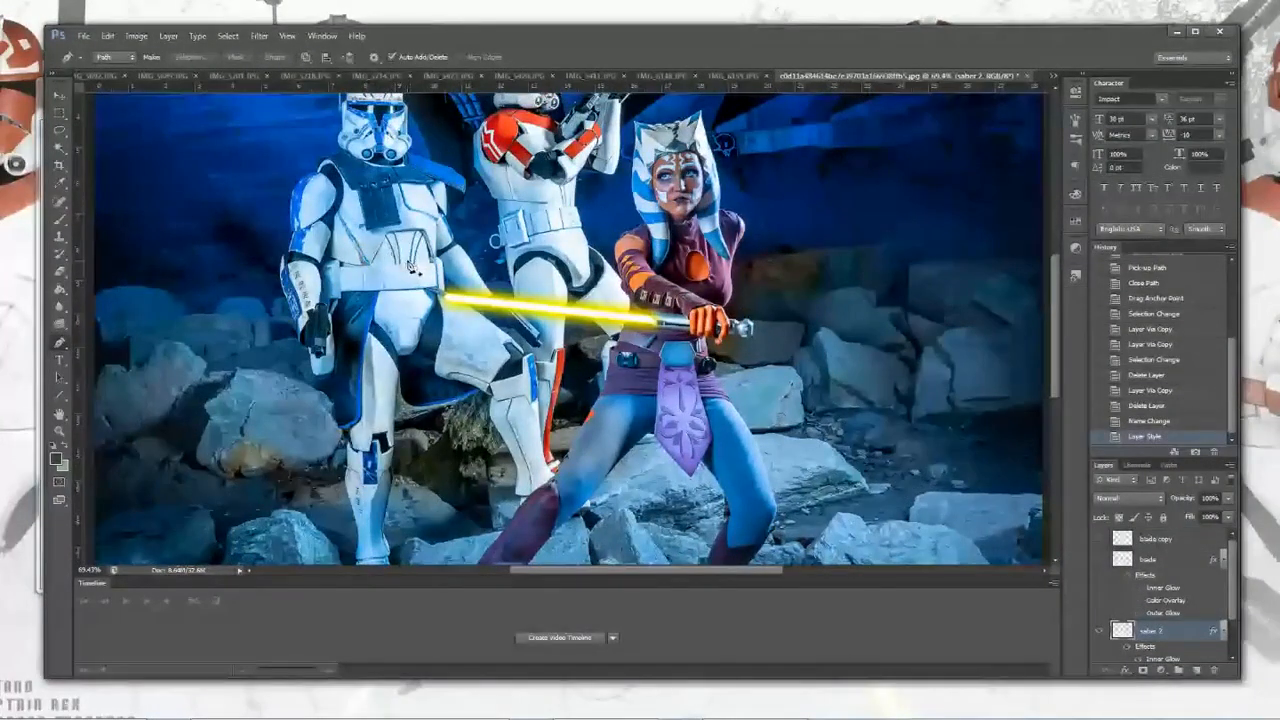
scroll(540, 320, up, 3)
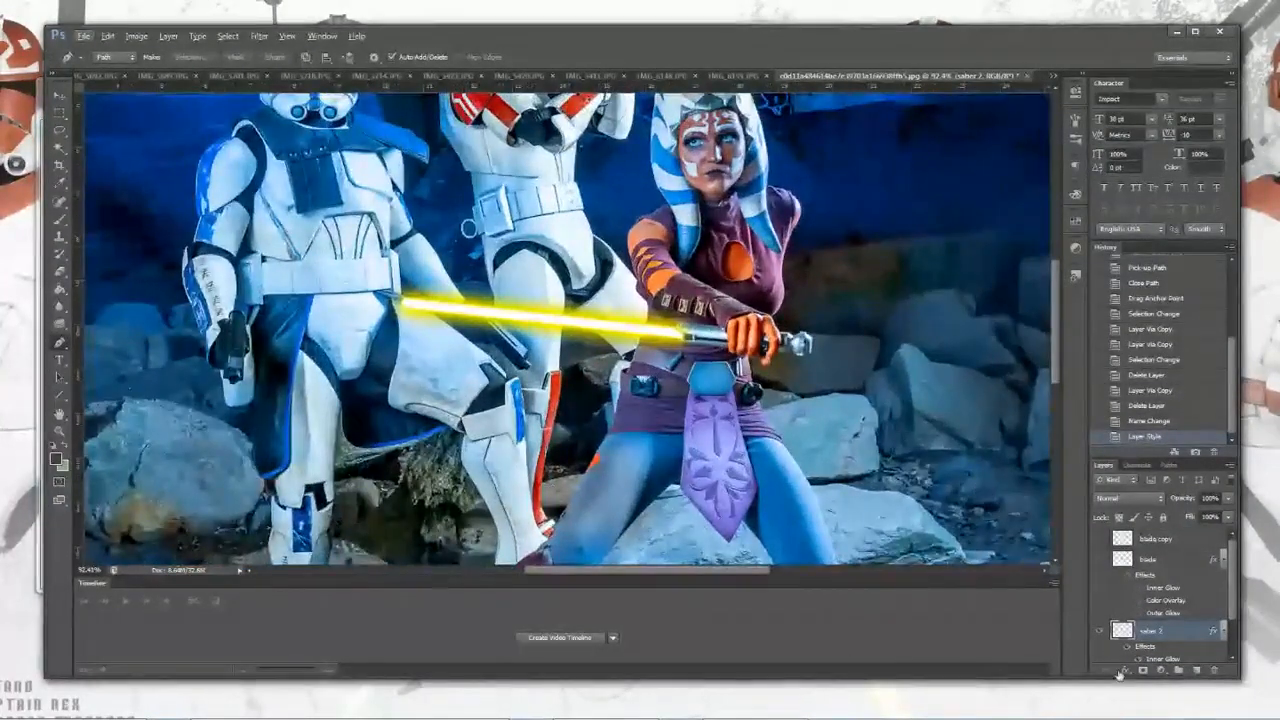
scroll(1125, 630, down, 3)
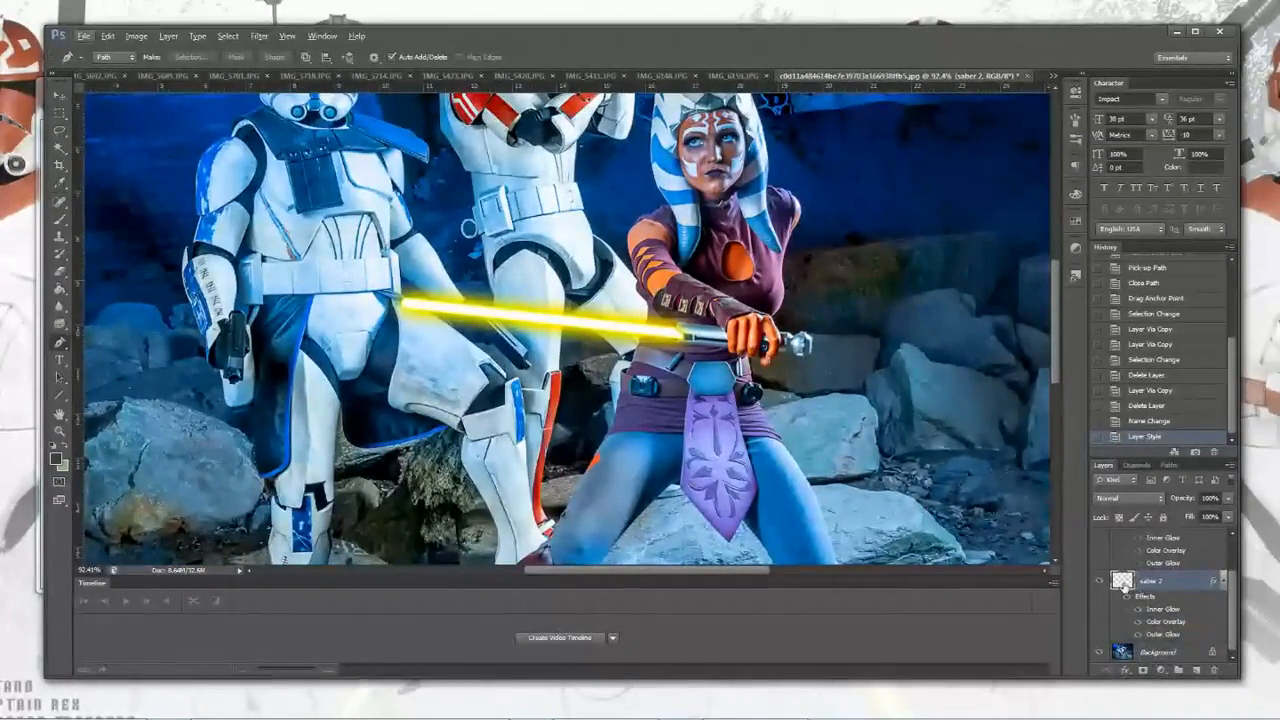
click(168, 36)
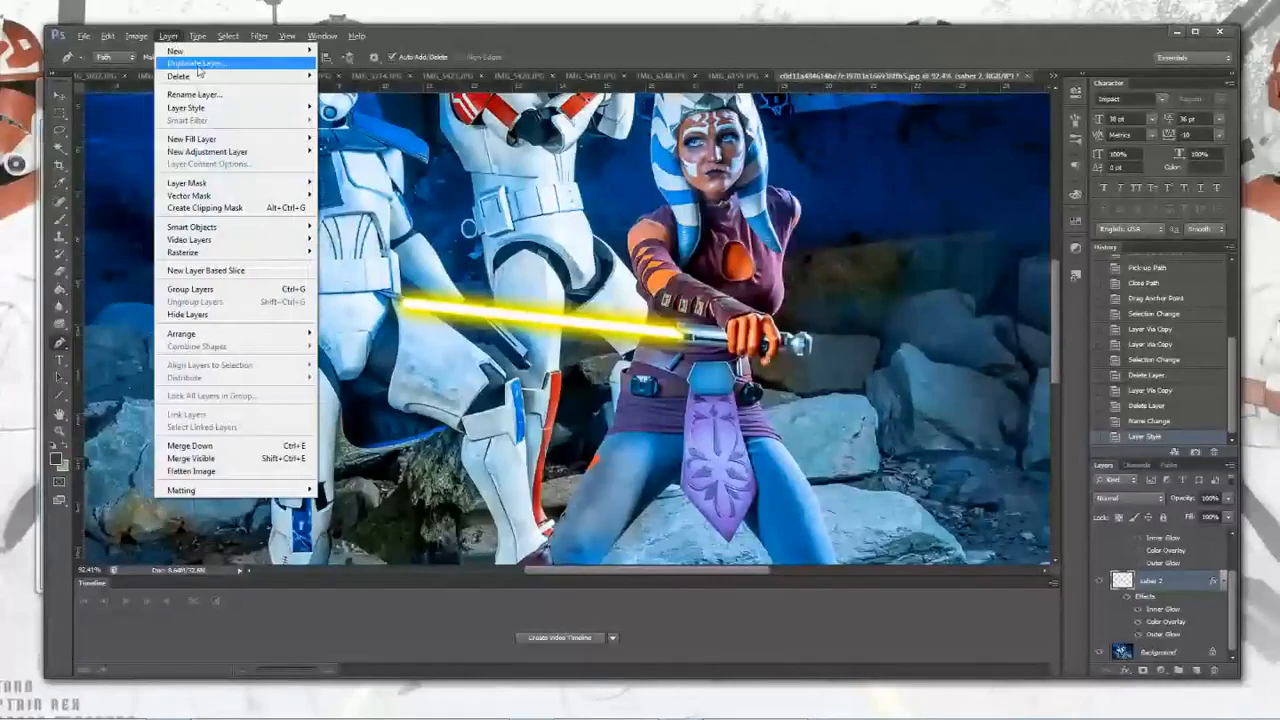
click(200, 65)
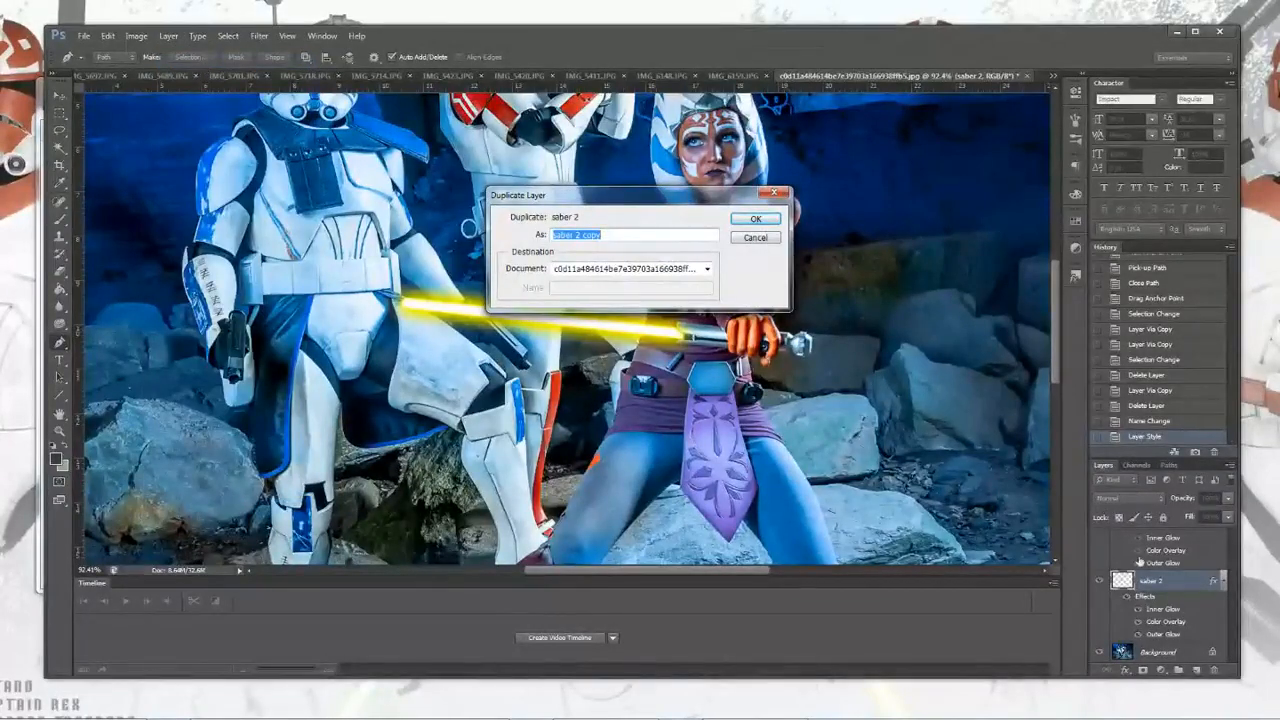
click(745, 222)
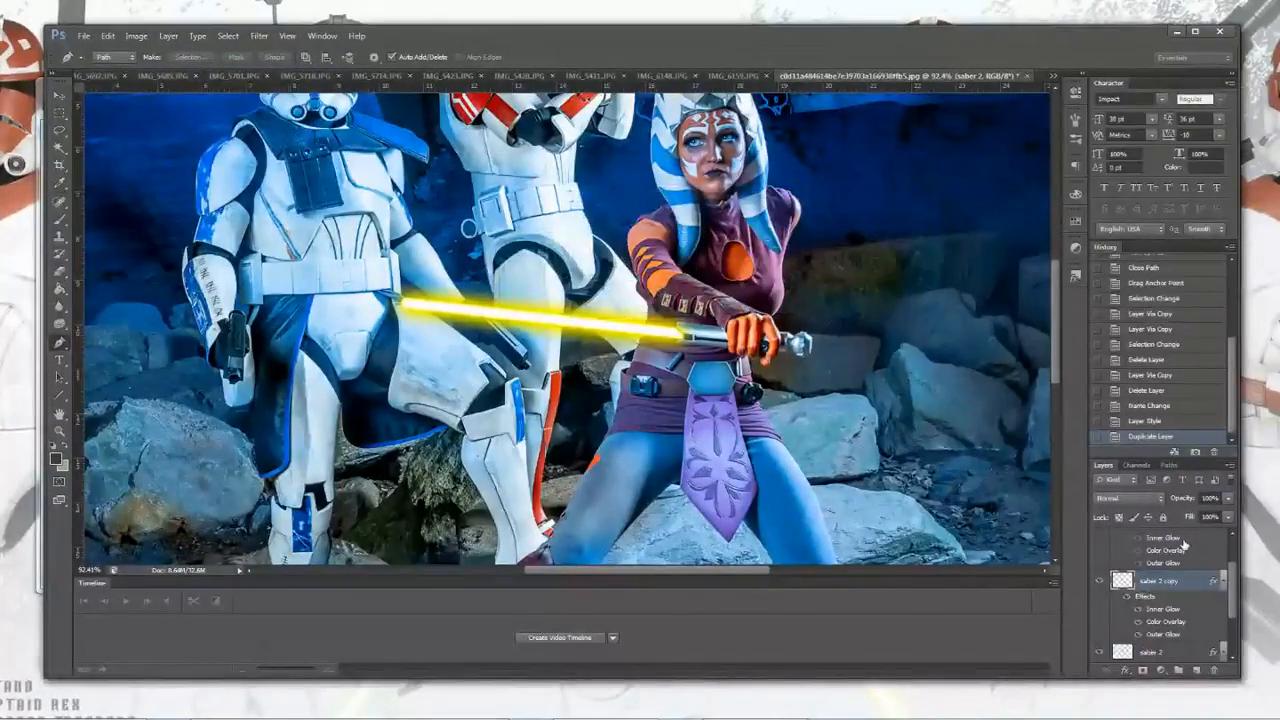
Step: Hide saber 2 and rasterize the layer style of saber 2 copy
scroll(1112, 606, up, 1)
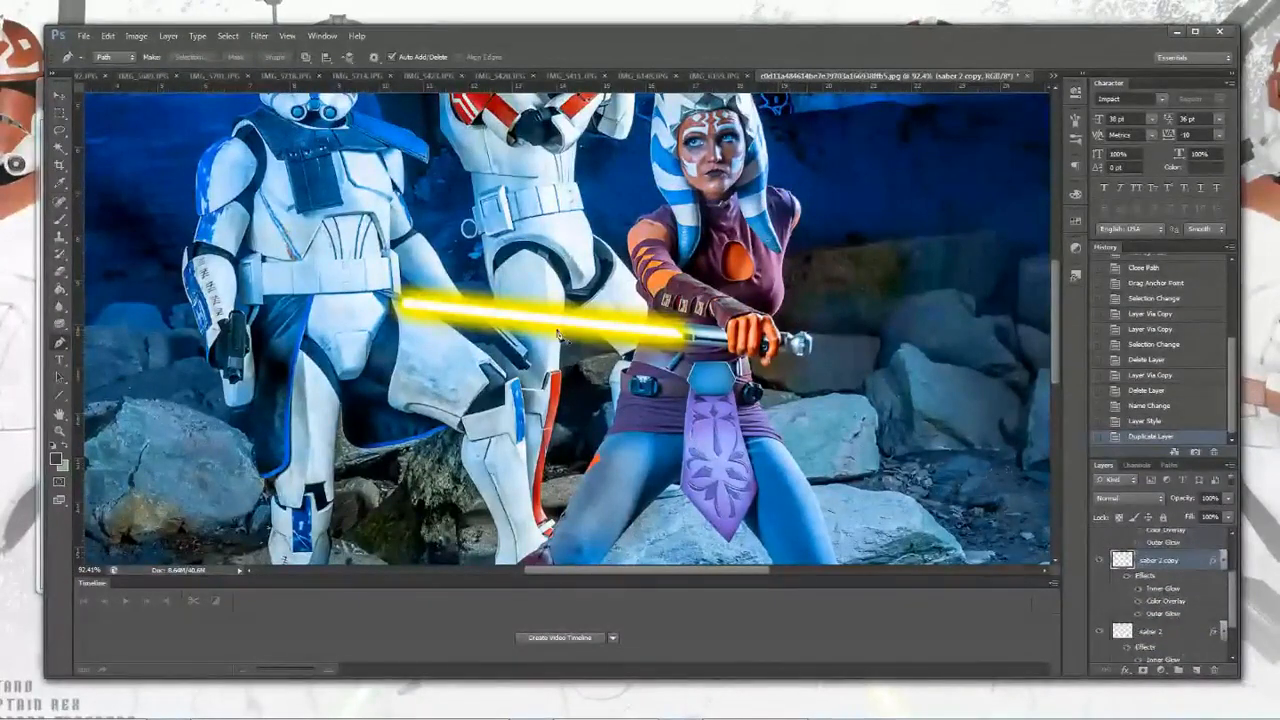
click(1100, 631)
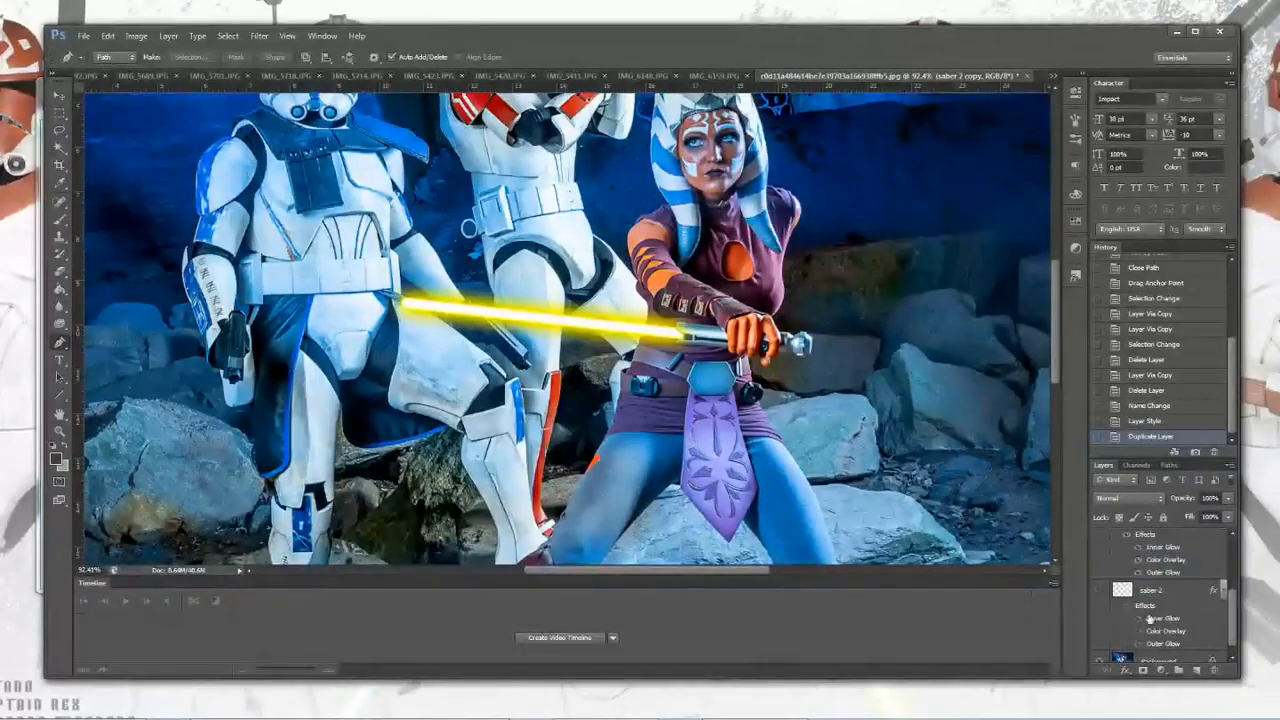
scroll(1116, 619, down, 1)
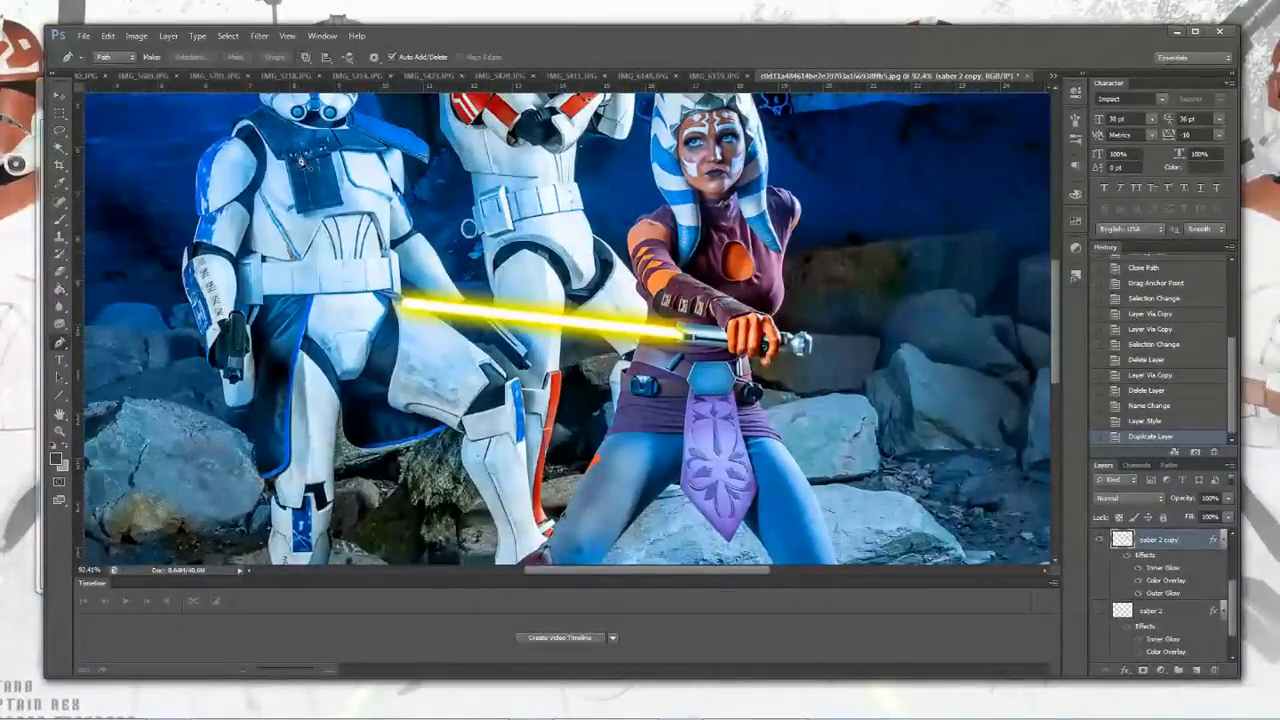
click(168, 36)
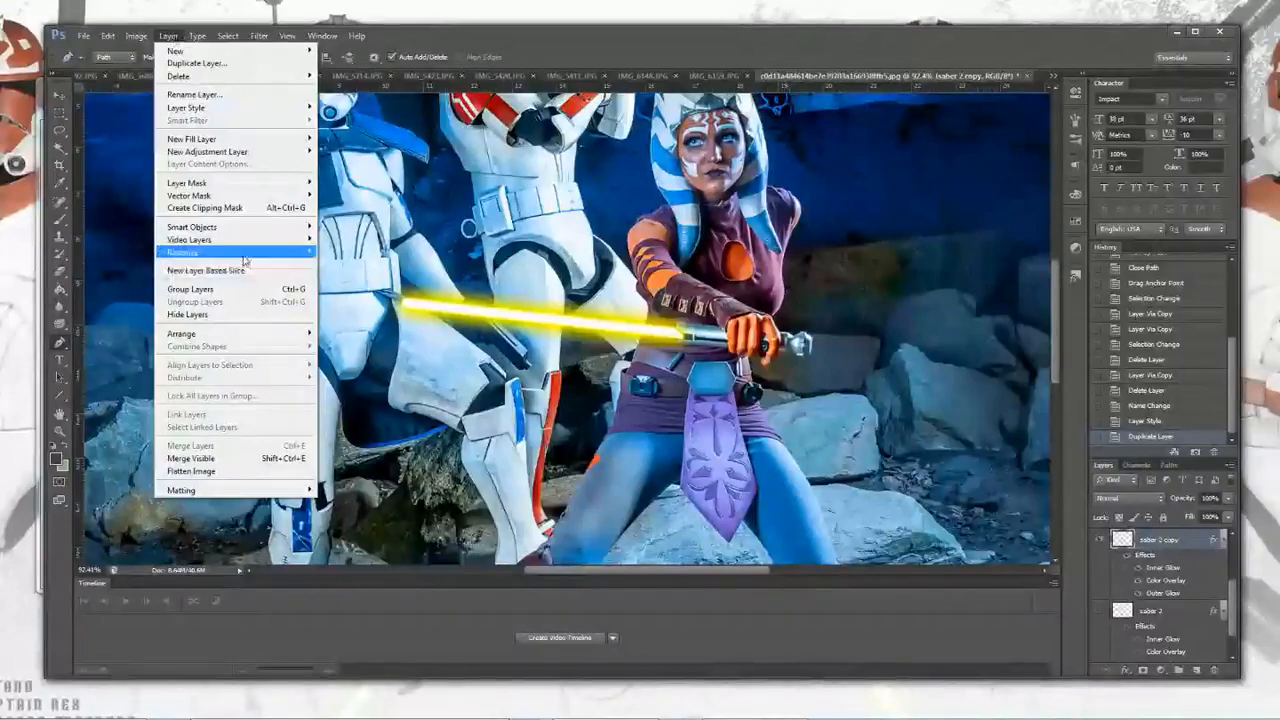
mouse_move(241, 260)
click(345, 327)
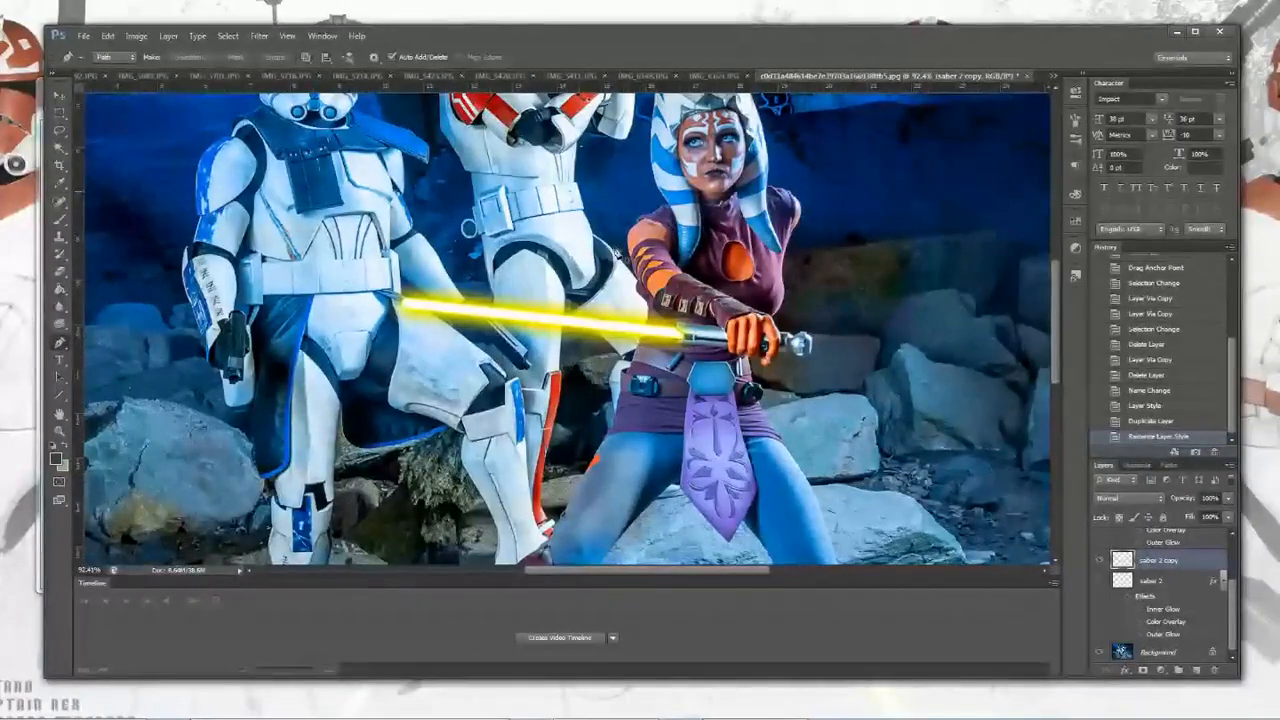
click(60, 92)
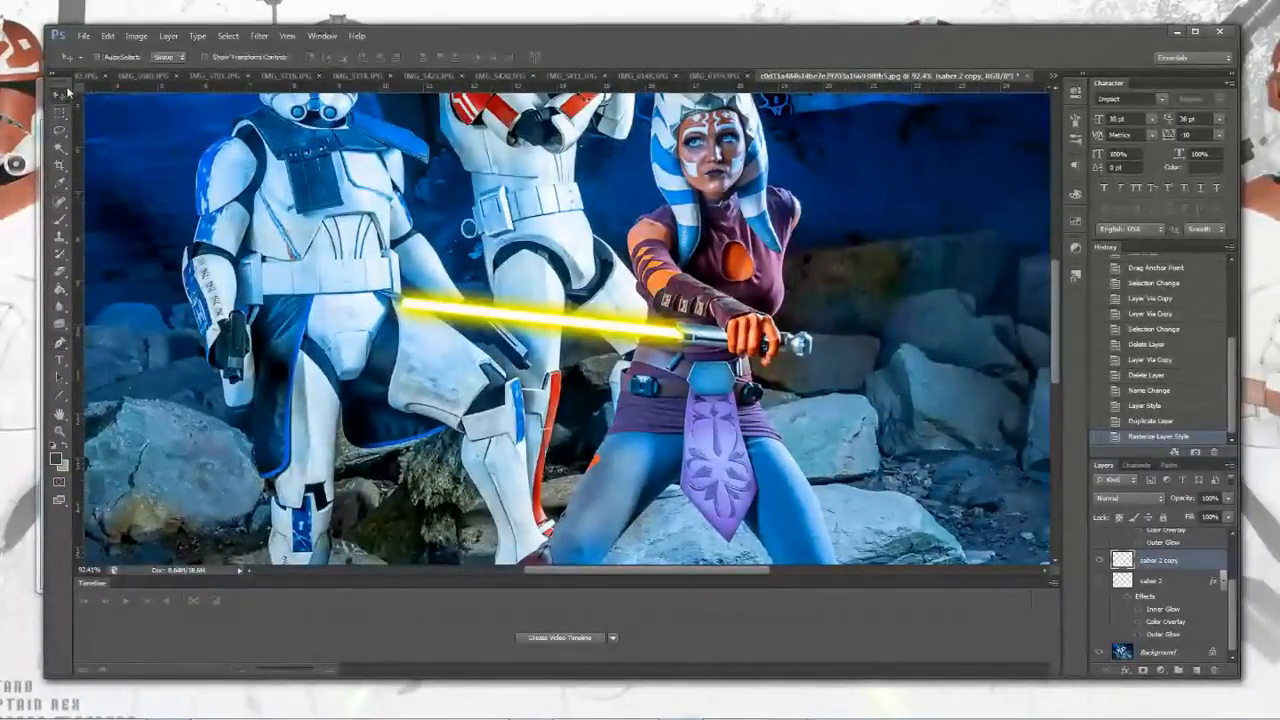
drag(555, 322, 510, 335)
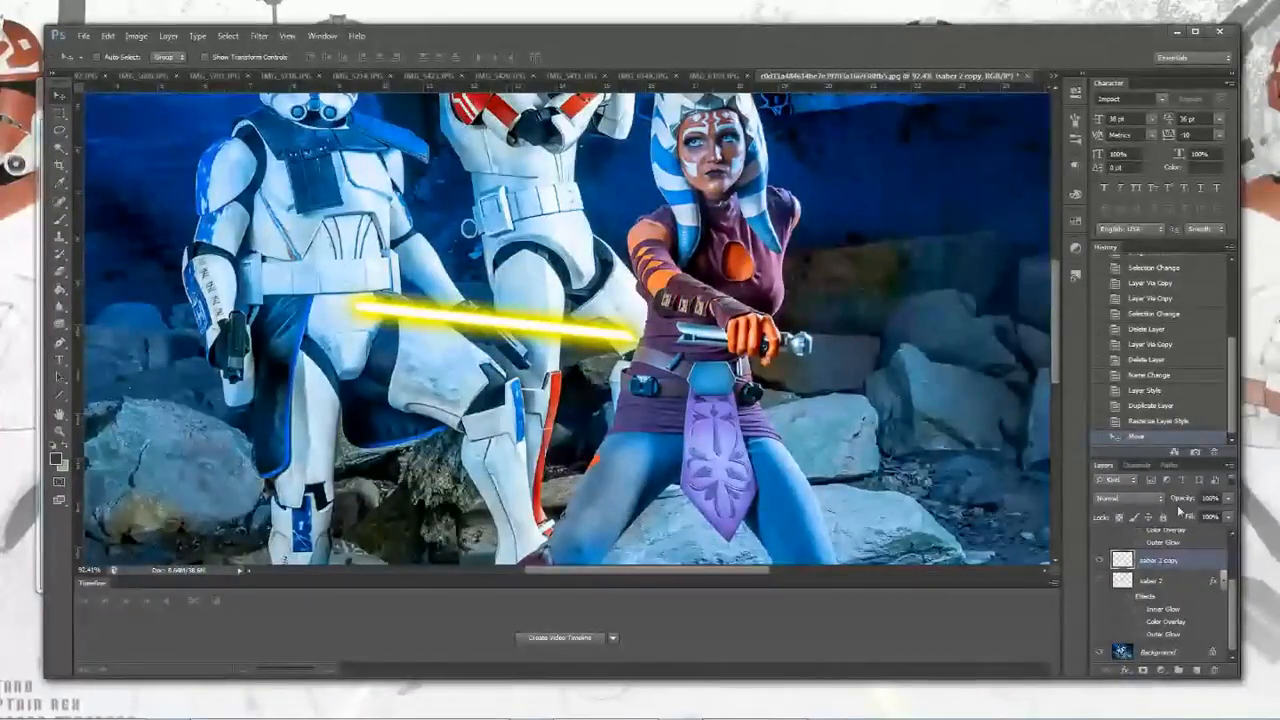
click(1150, 421)
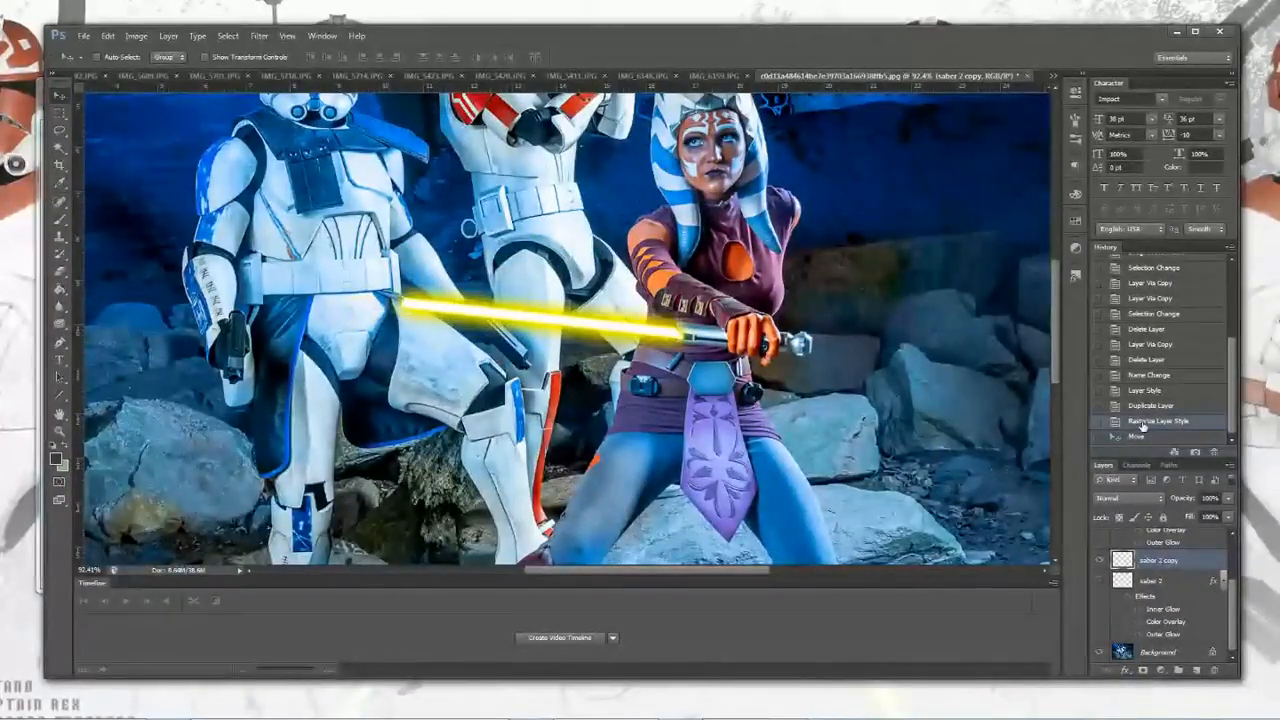
Step: Apply a Gaussian Blur of about 2 pixels radius to the saber 2 copy layer
click(252, 38)
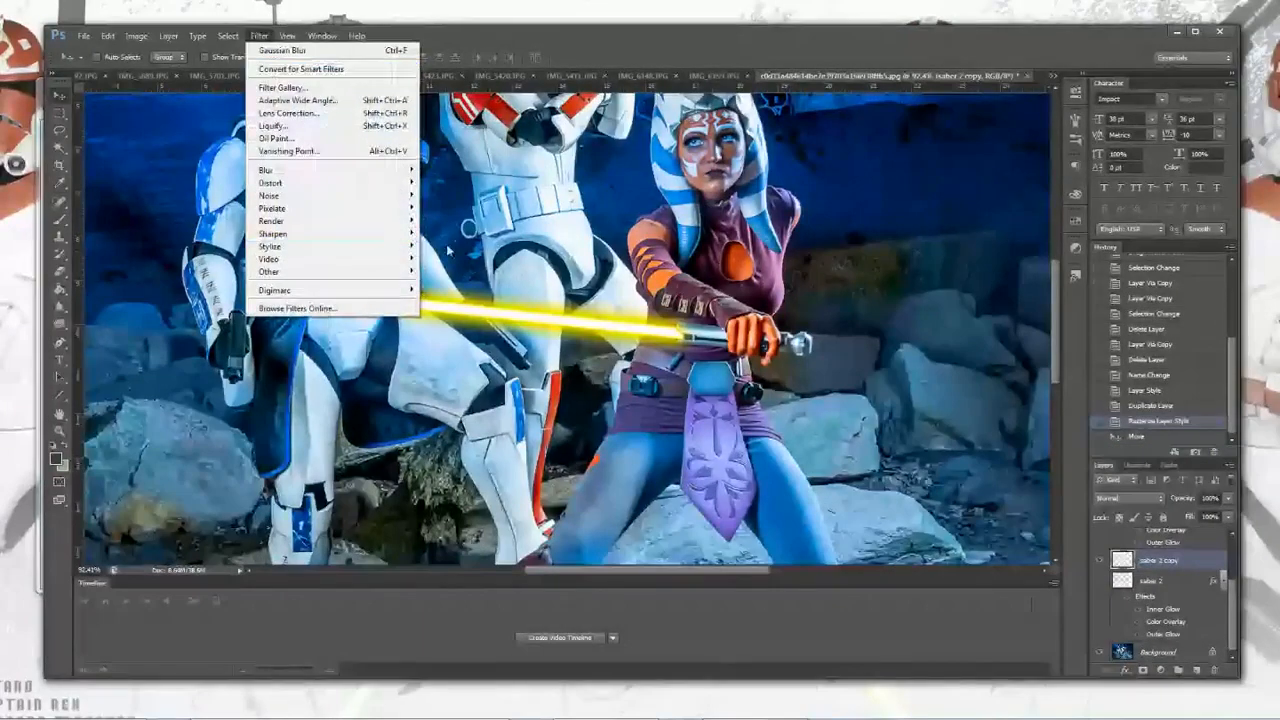
mouse_move(330, 169)
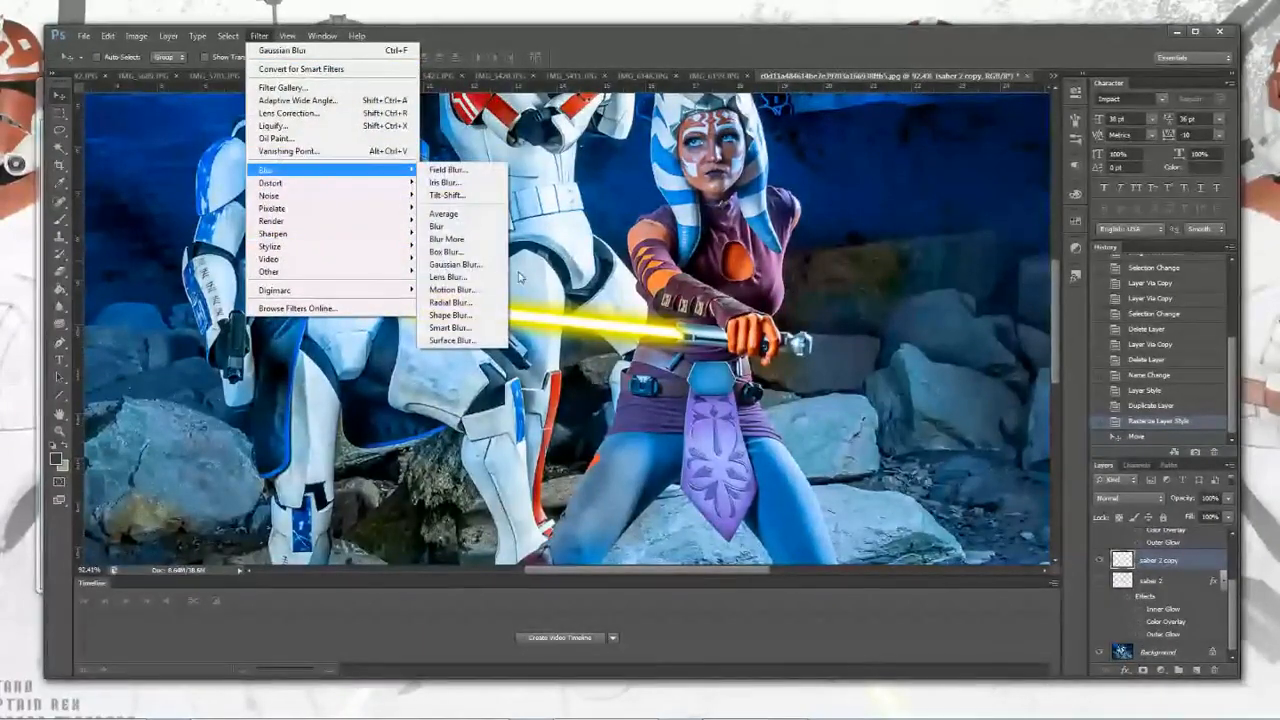
click(467, 266)
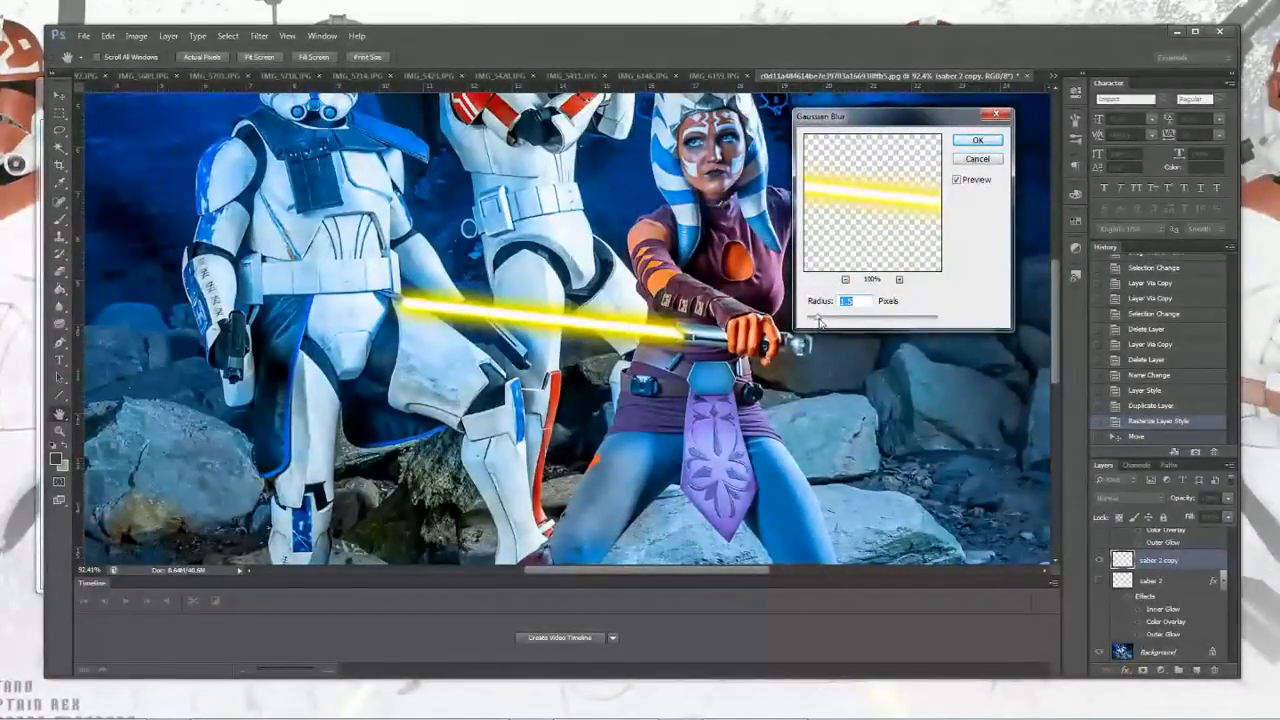
mouse_move(818, 320)
mouse_down()
mouse_move(855, 321)
mouse_move(806, 318)
mouse_move(821, 321)
mouse_up()
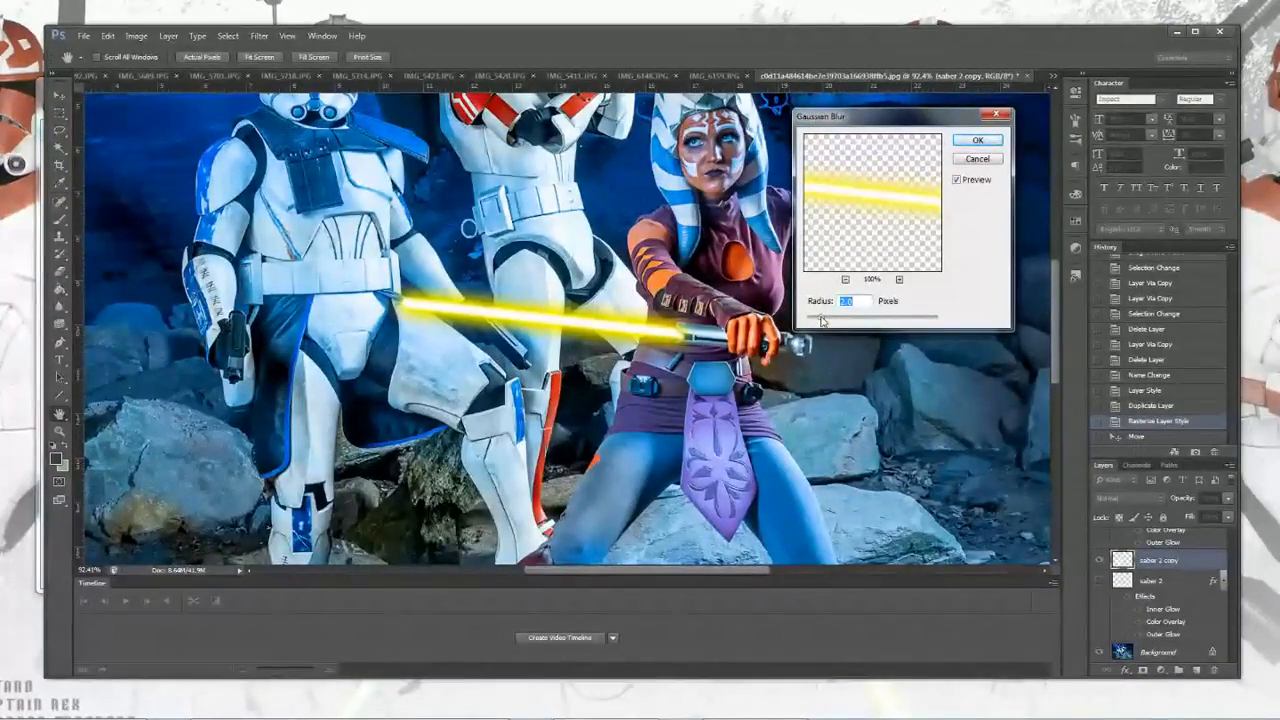
click(977, 140)
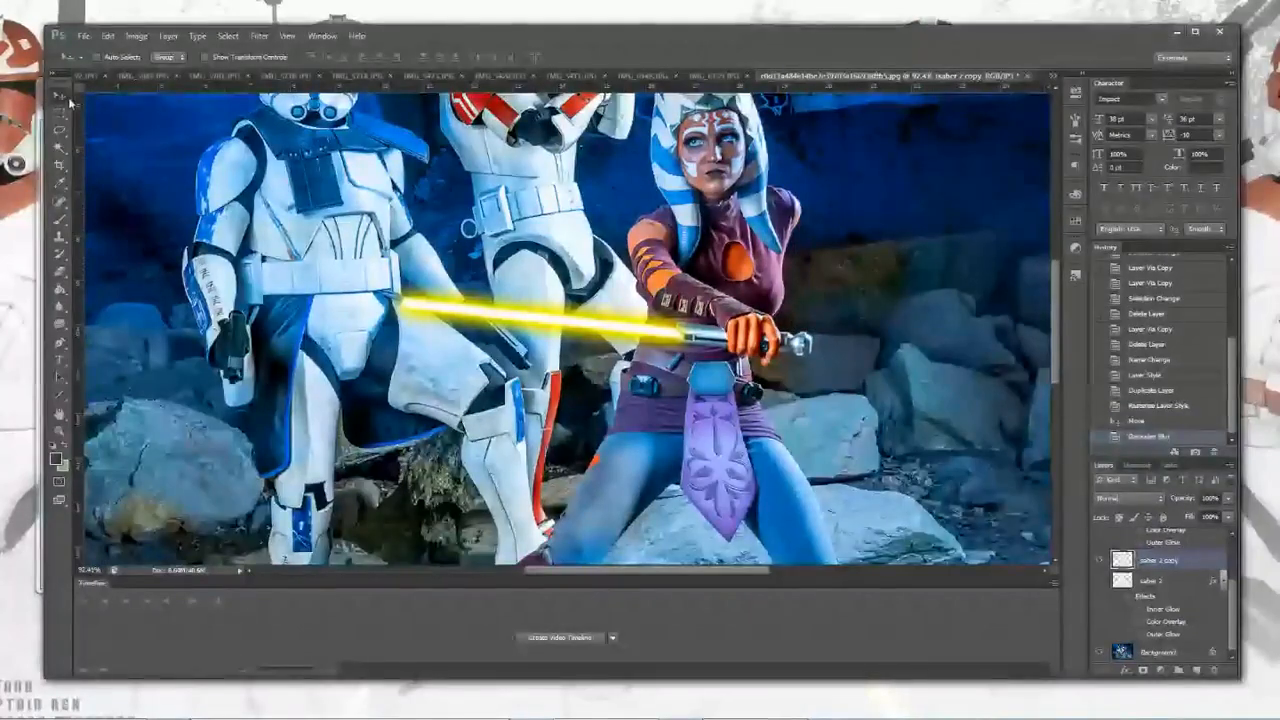
Step: Nudge the blurred blade layer up by one pixel
scroll(615, 322, up, 3)
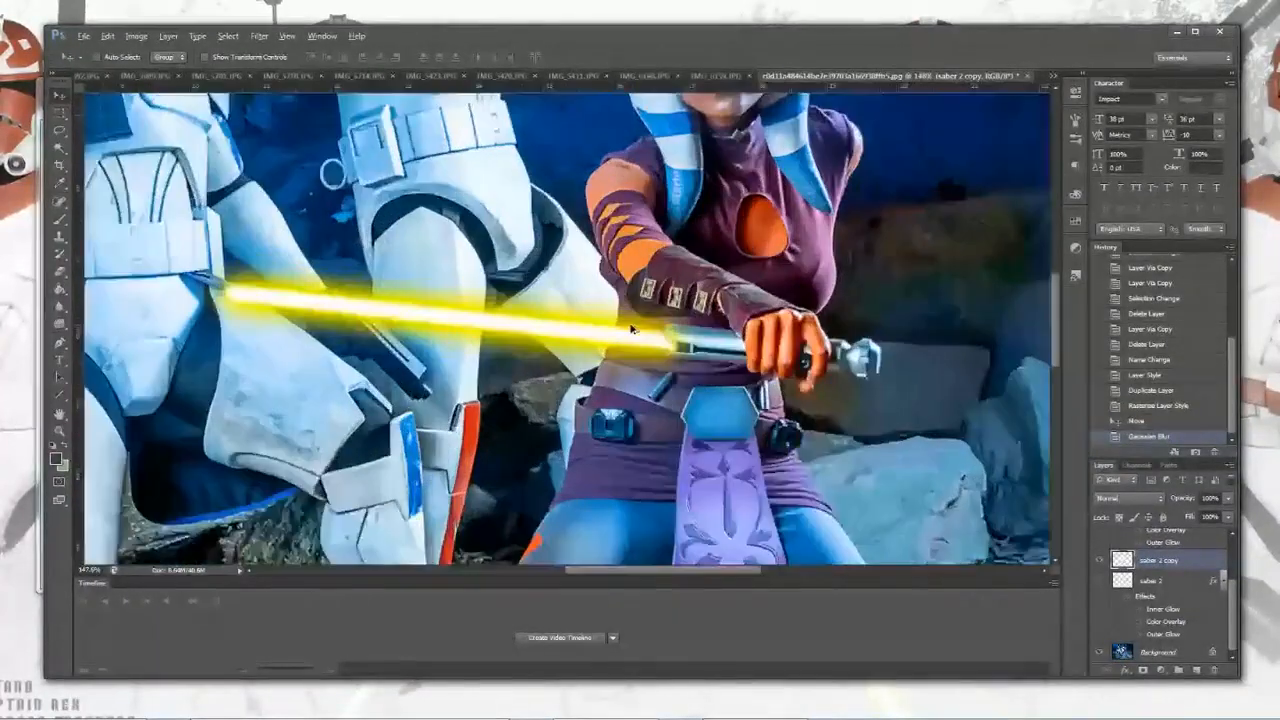
key(ctrl+t)
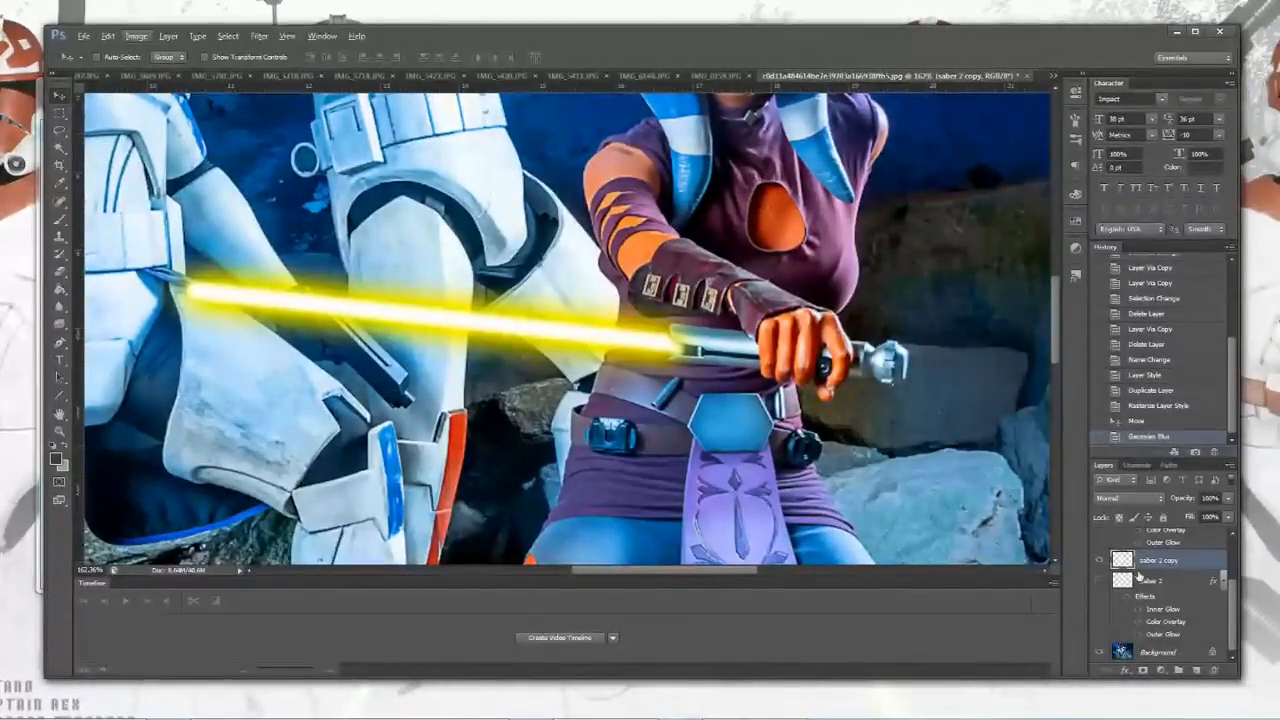
key(Up)
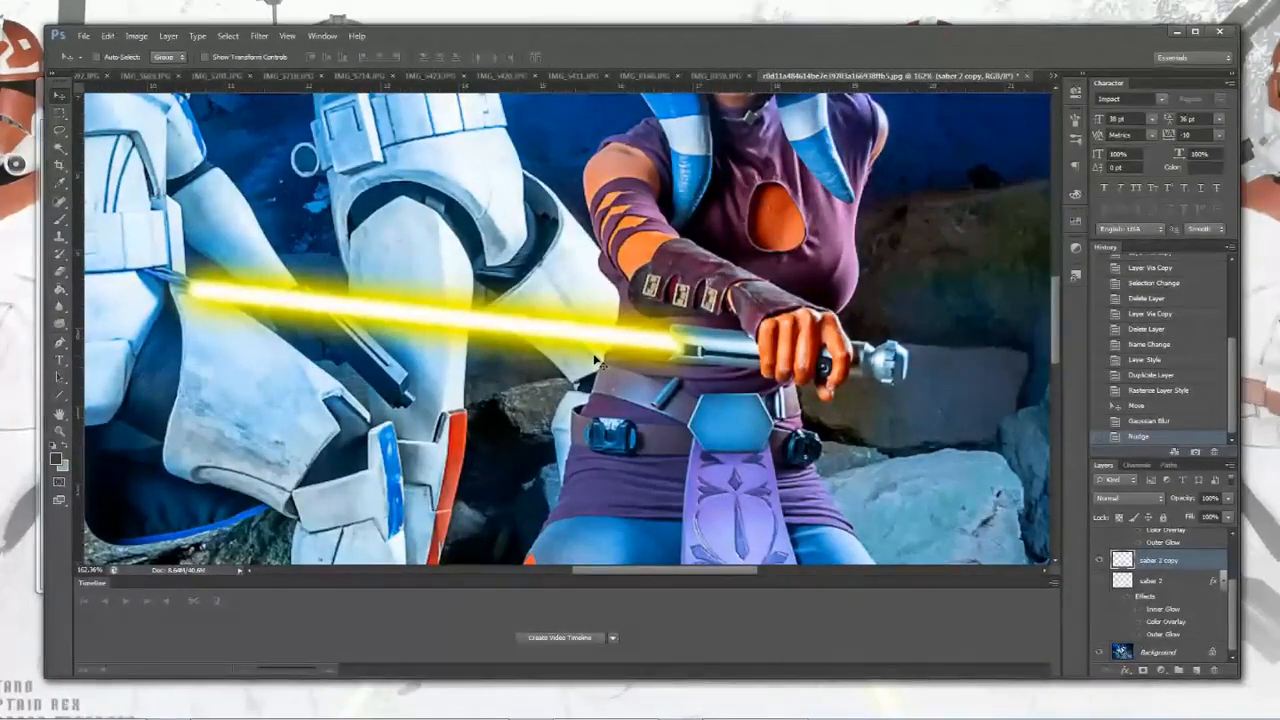
Step: Draw a small closed Pen tool path near the rear trooper's arm
scroll(652, 342, down, 3)
scroll(395, 290, down, 2)
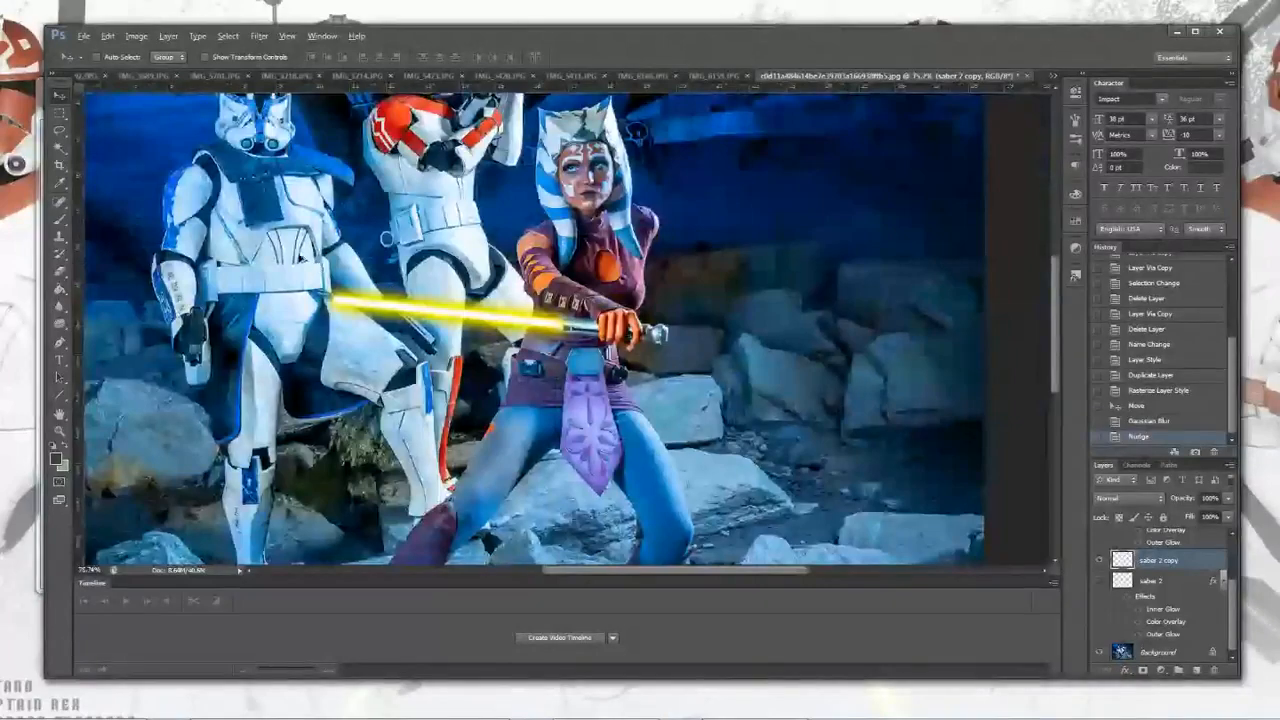
scroll(395, 290, down, 1)
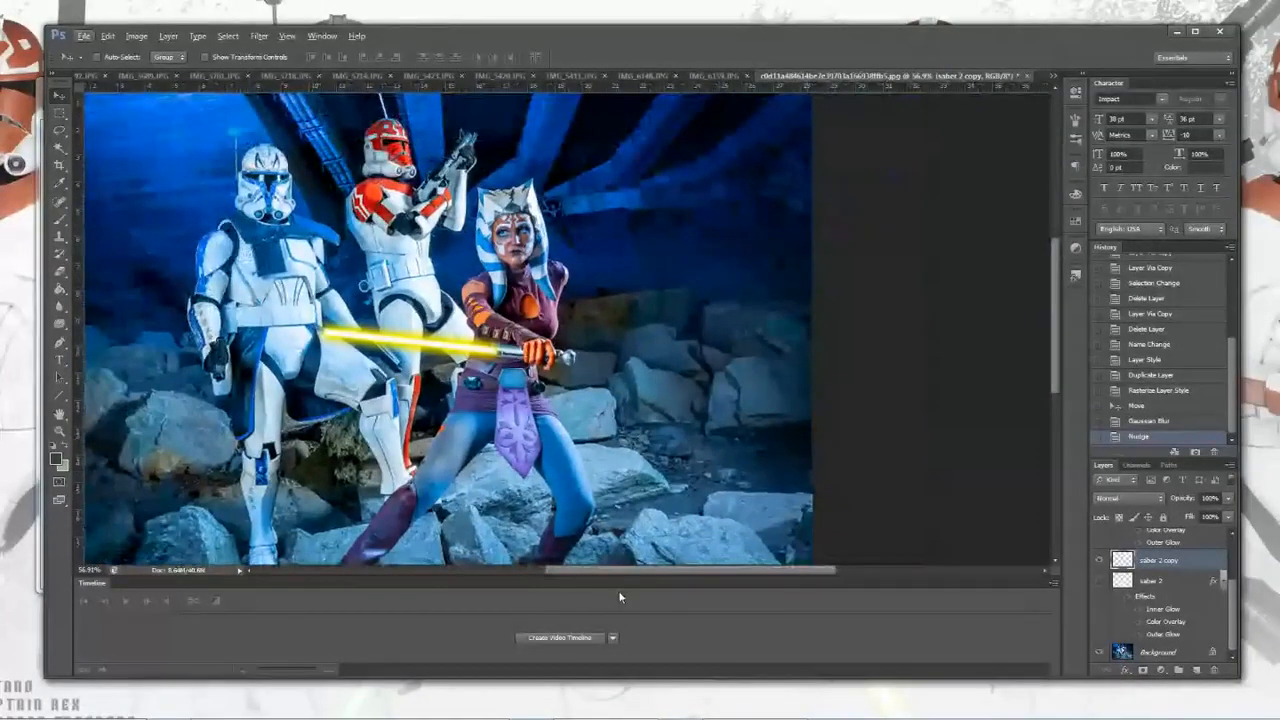
drag(617, 573, 554, 576)
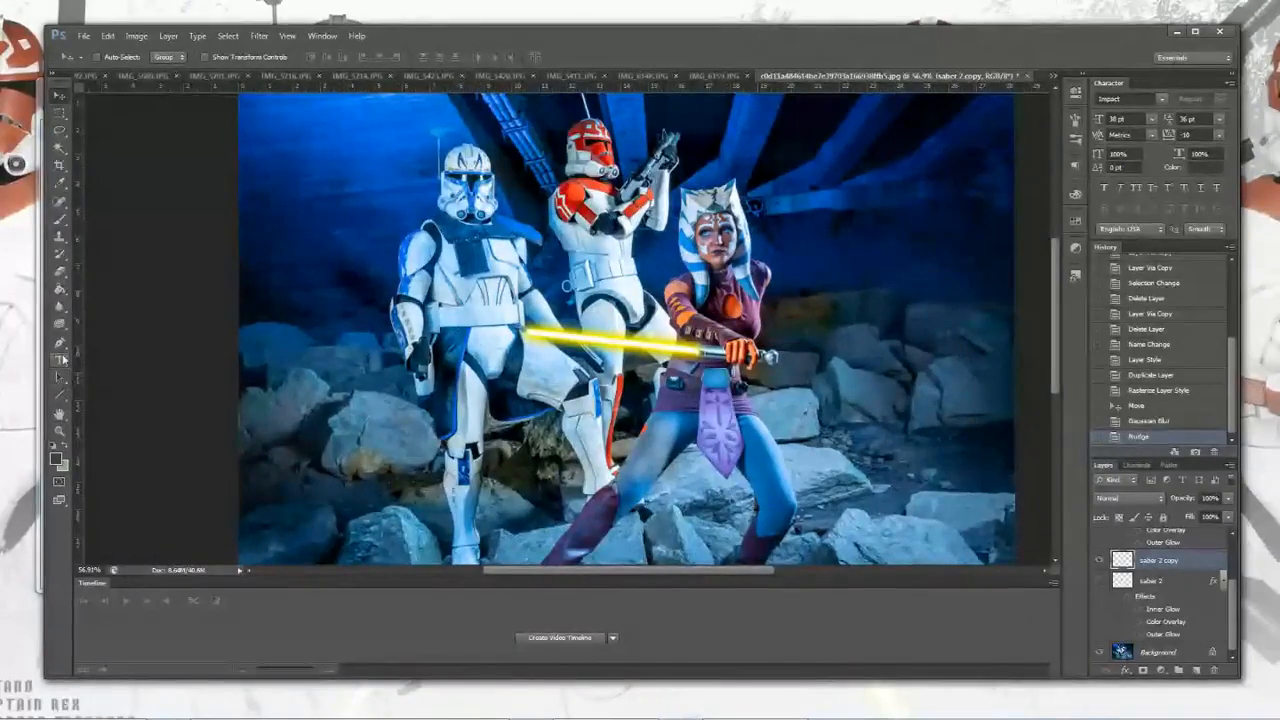
click(61, 346)
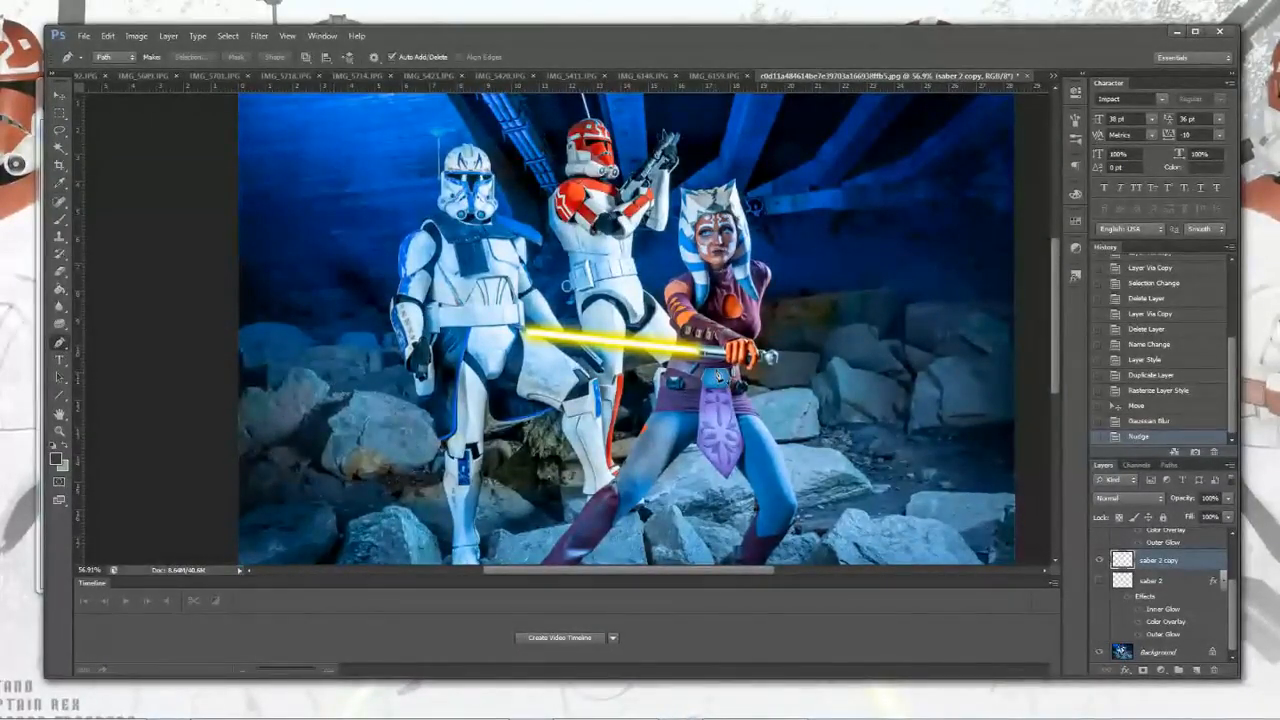
scroll(710, 342, up, 3)
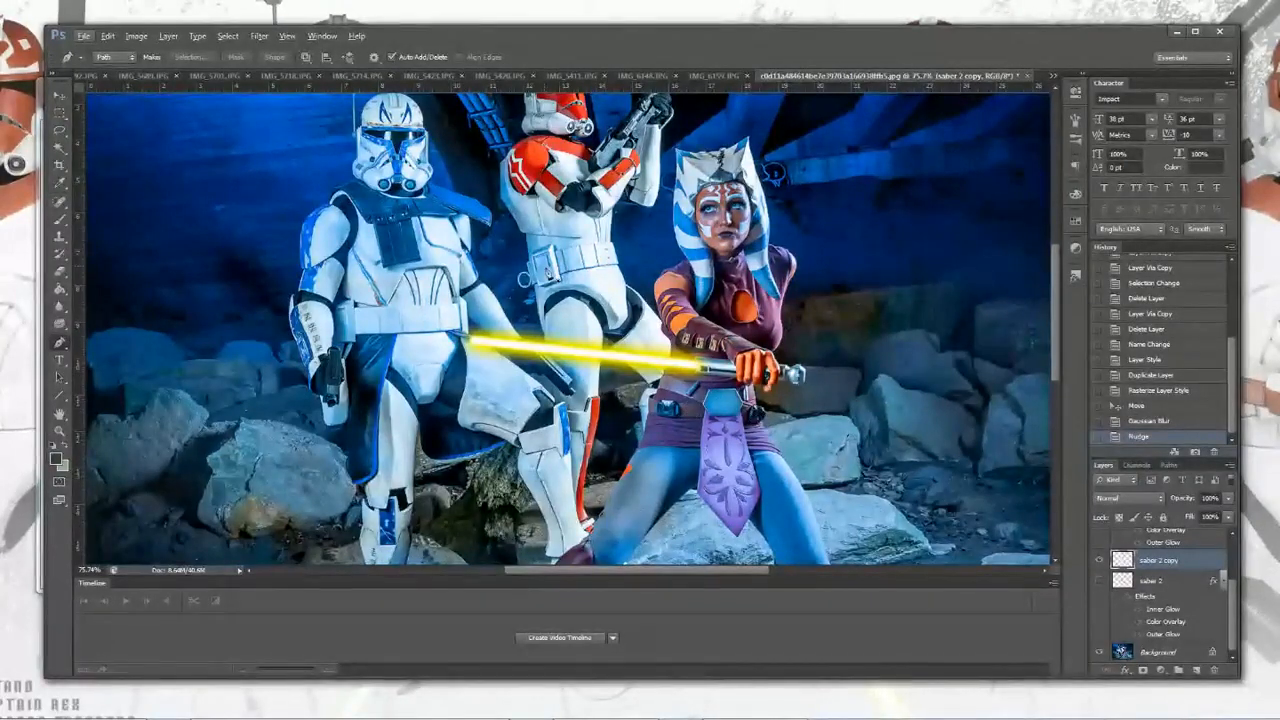
click(642, 232)
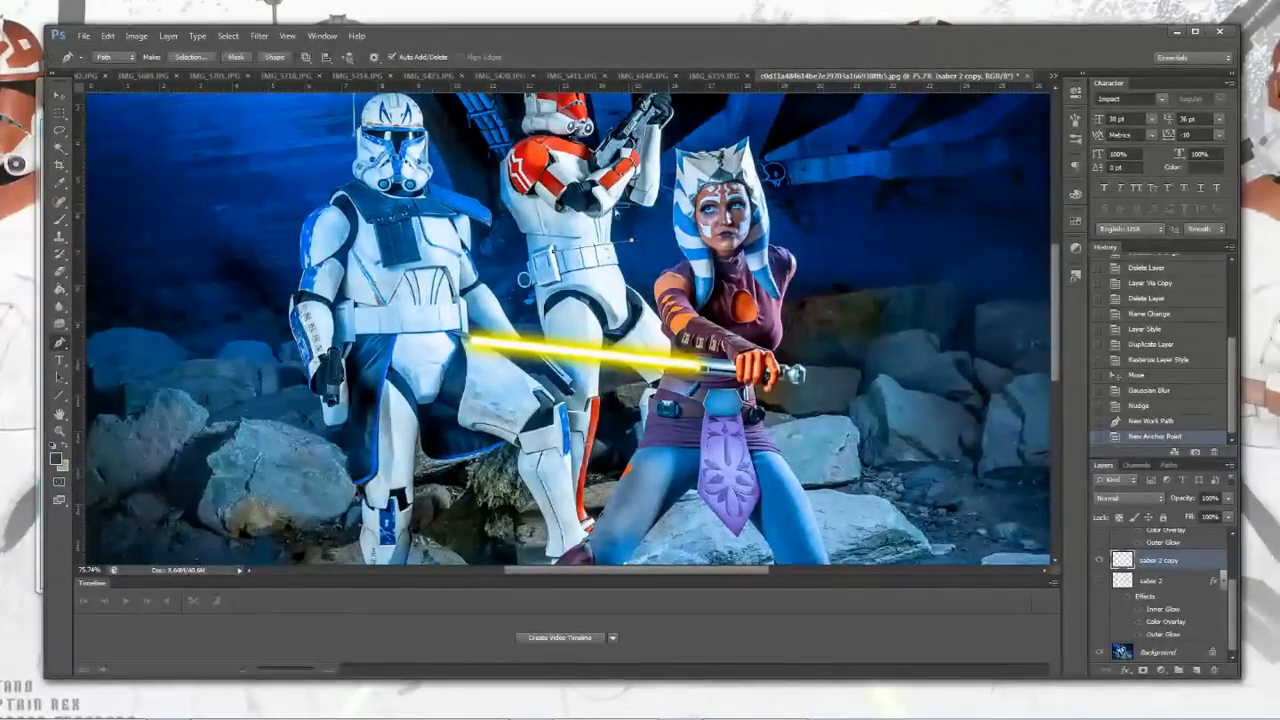
click(633, 244)
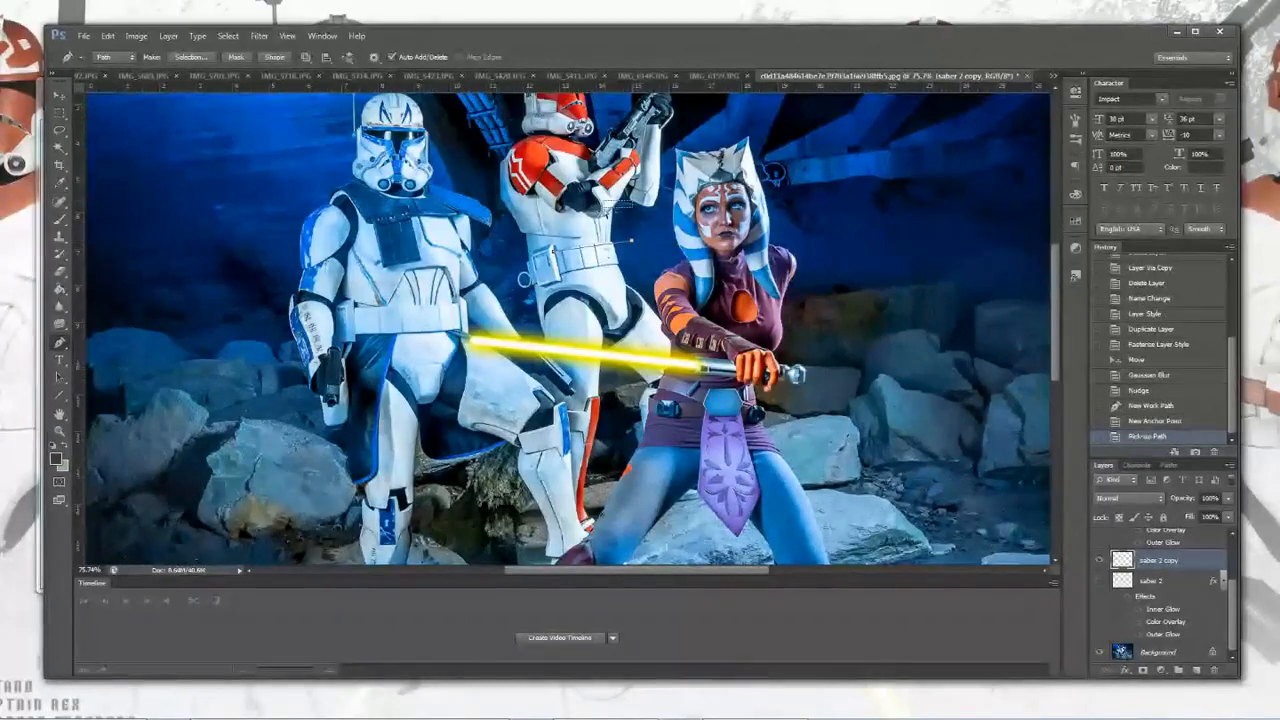
click(1130, 406)
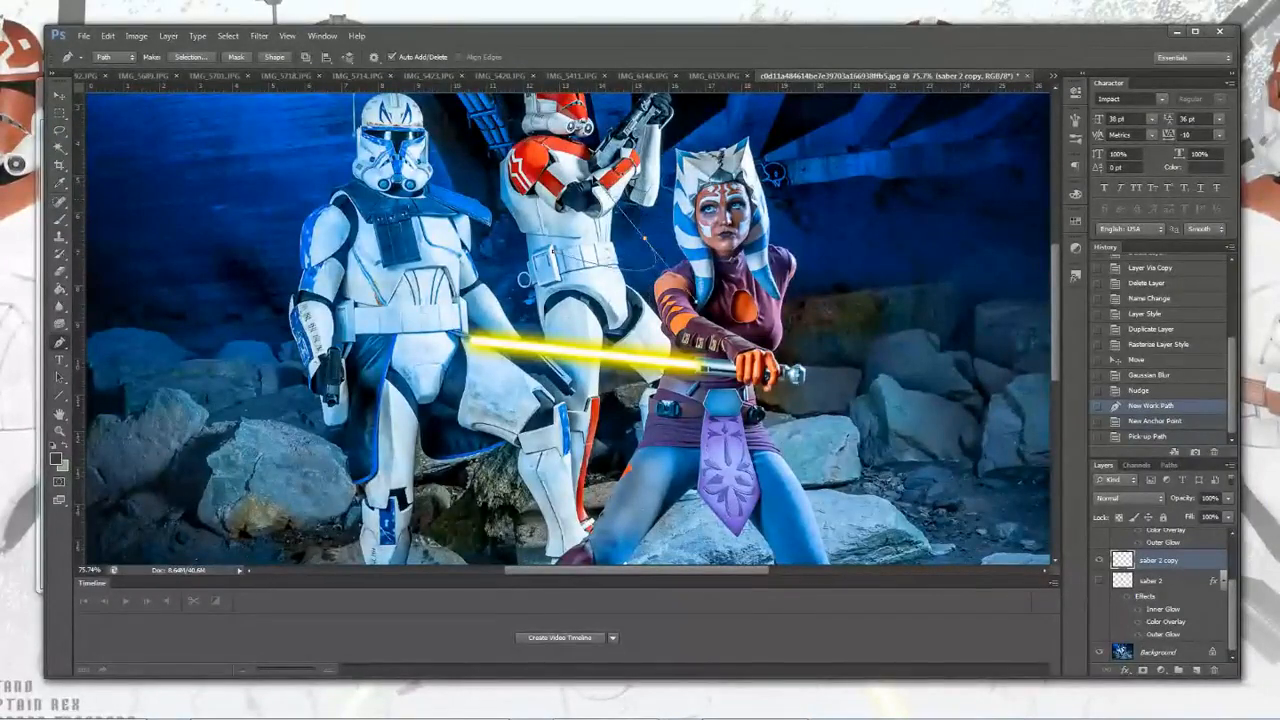
click(646, 240)
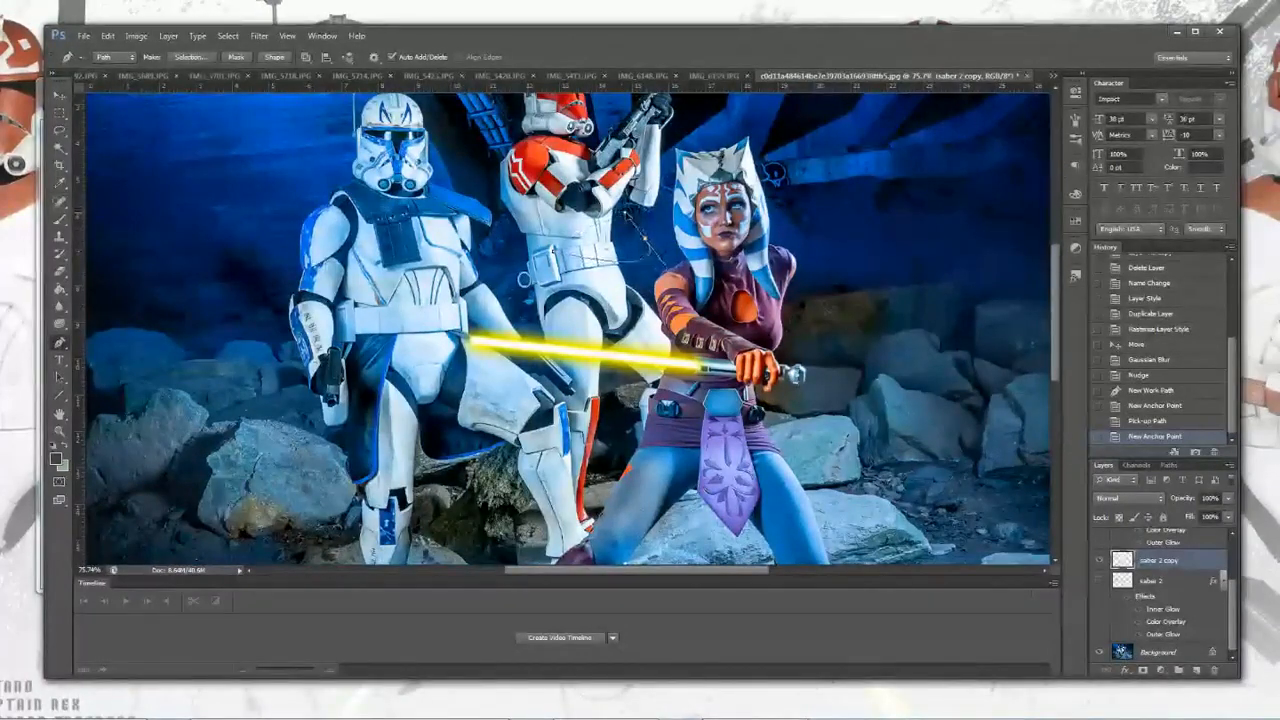
alt+click(646, 239)
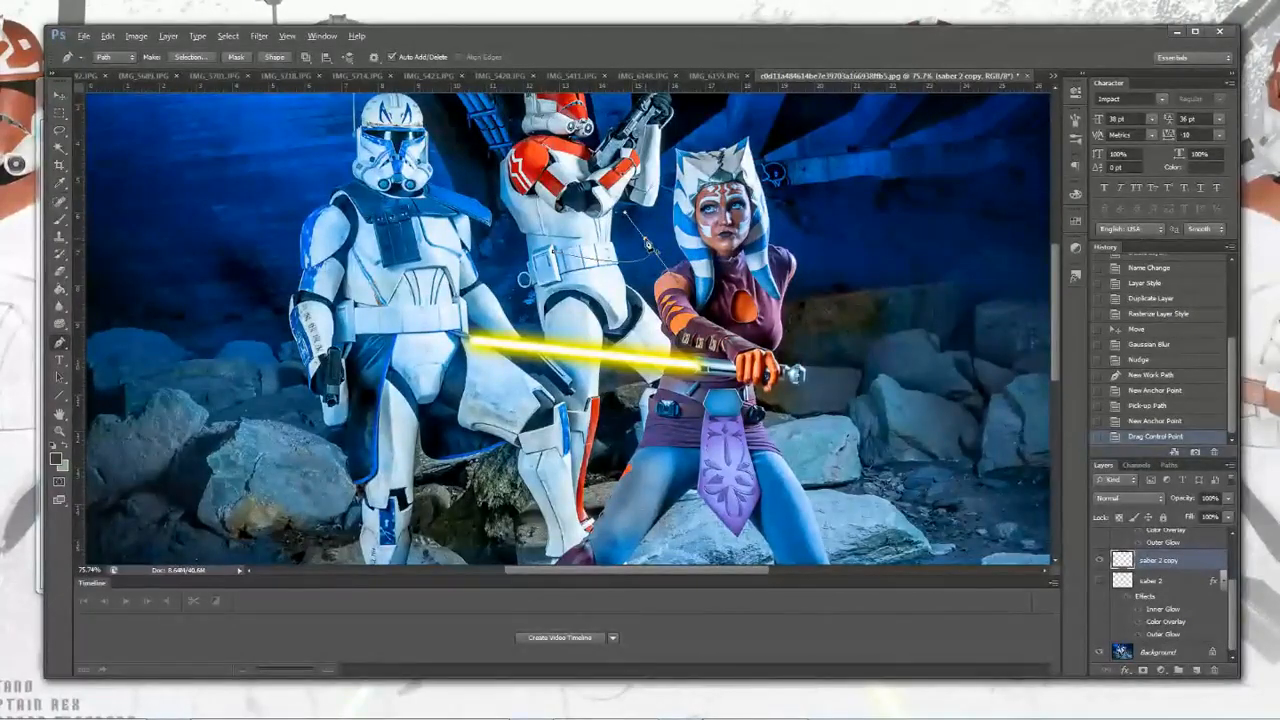
click(624, 245)
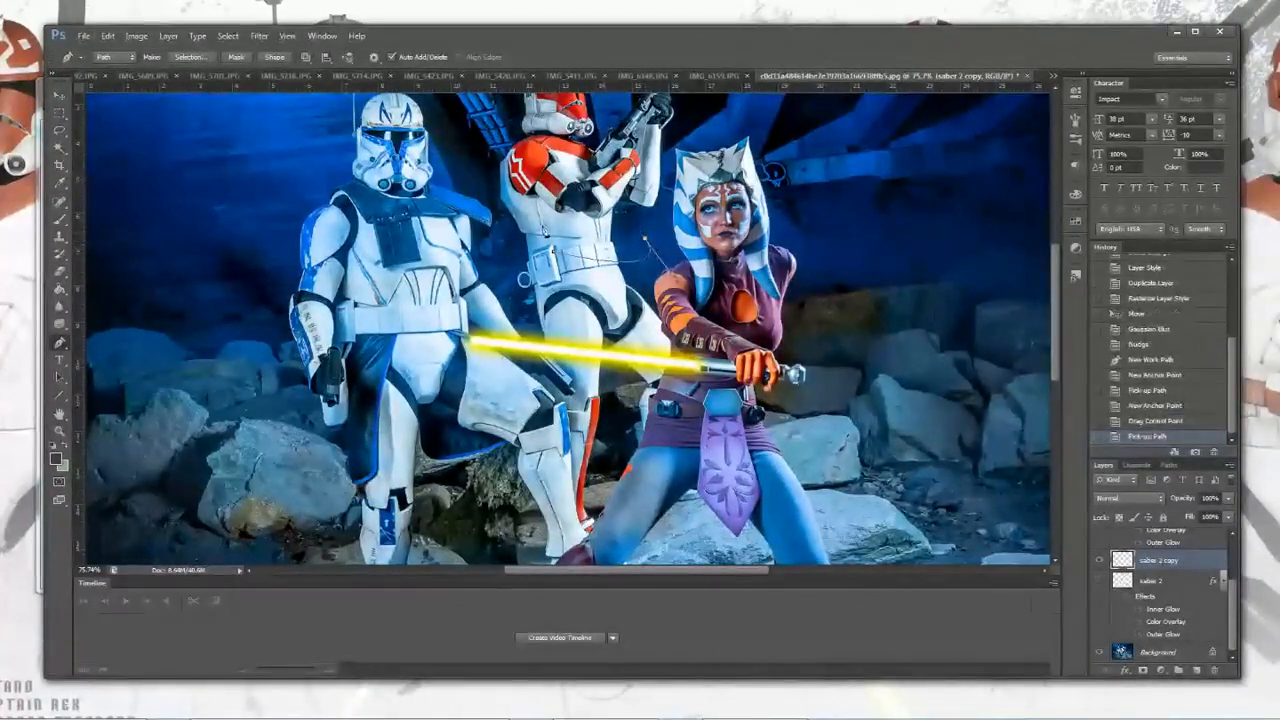
click(528, 258)
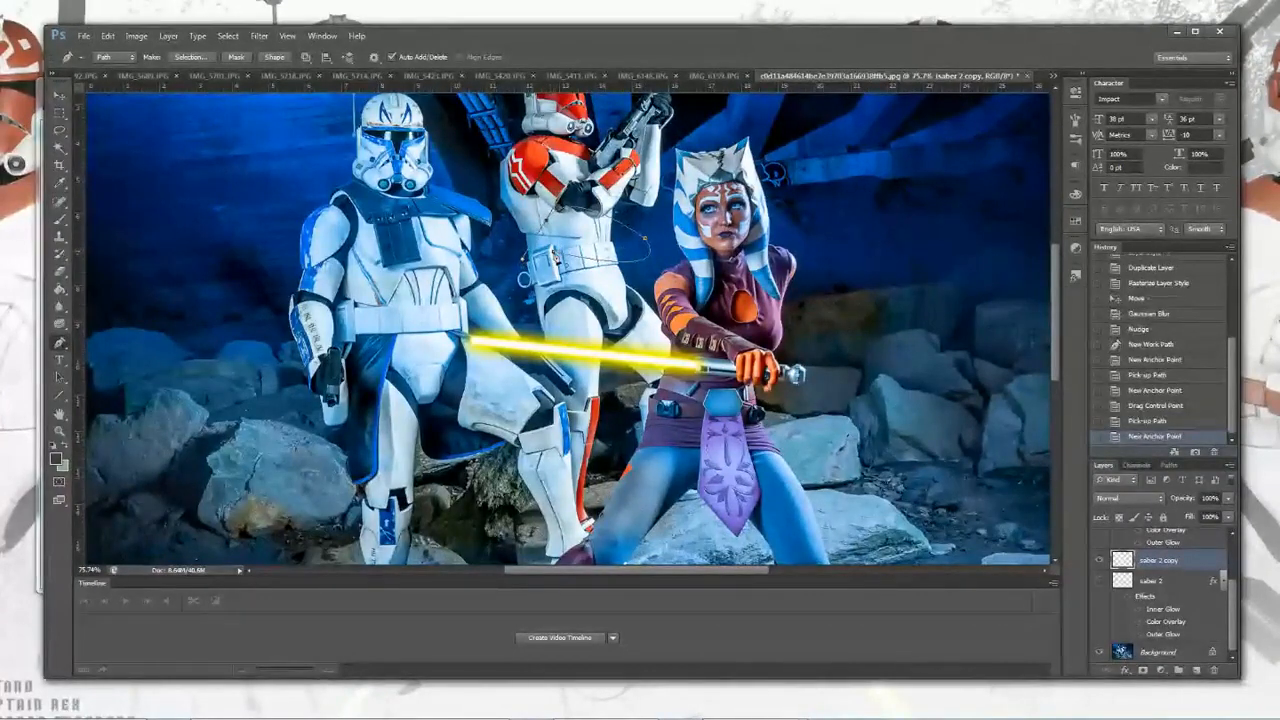
click(522, 276)
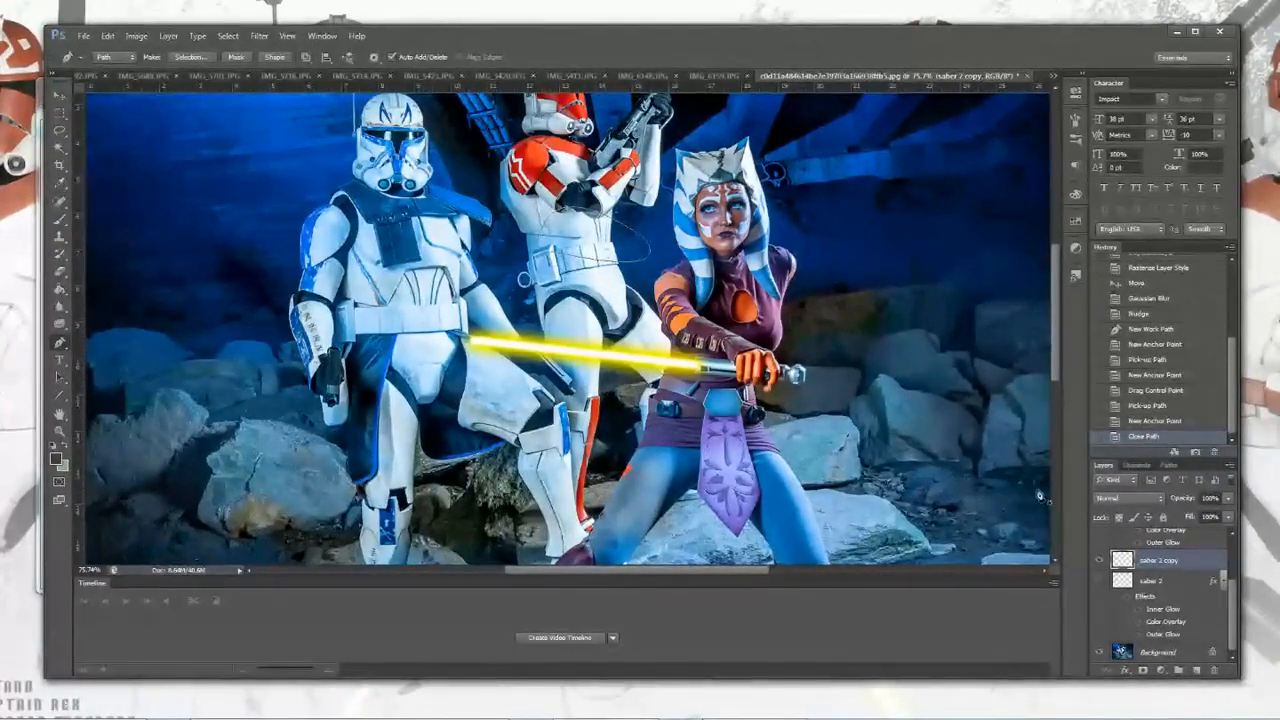
Step: Step back through the history to the Nudge state, discarding the path
click(1133, 420)
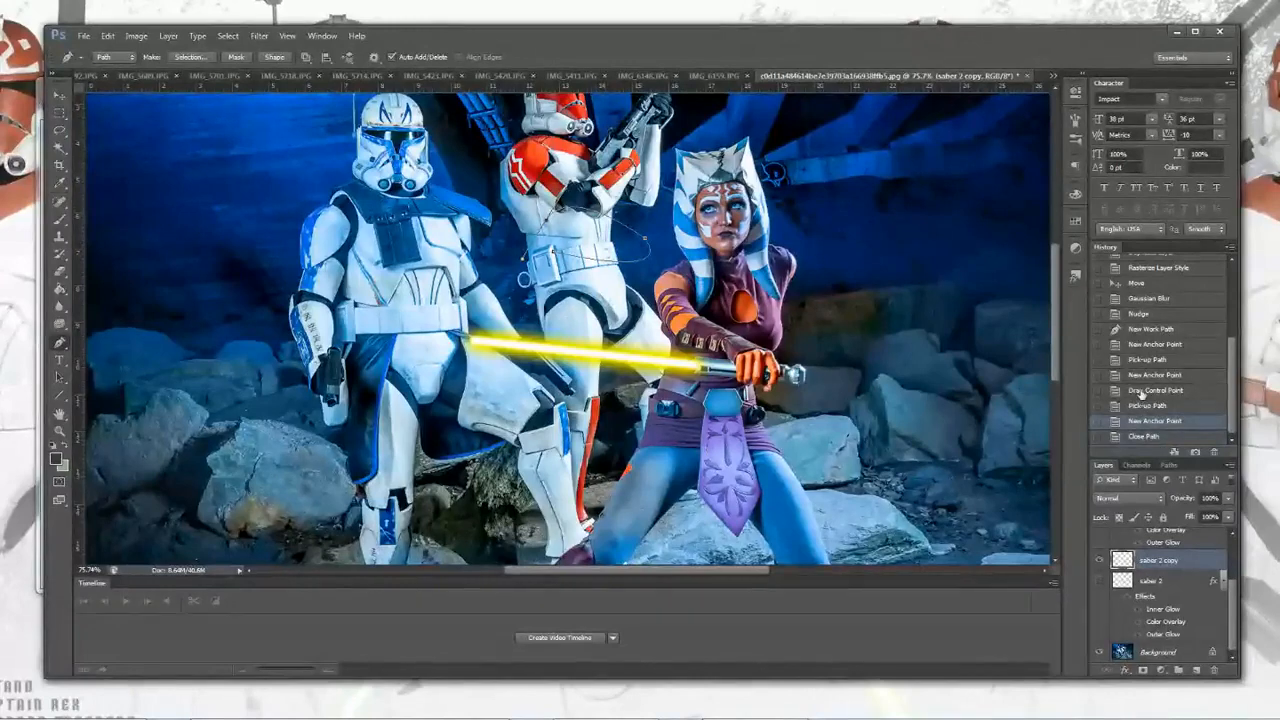
click(1137, 405)
click(1141, 390)
click(1140, 375)
click(1143, 359)
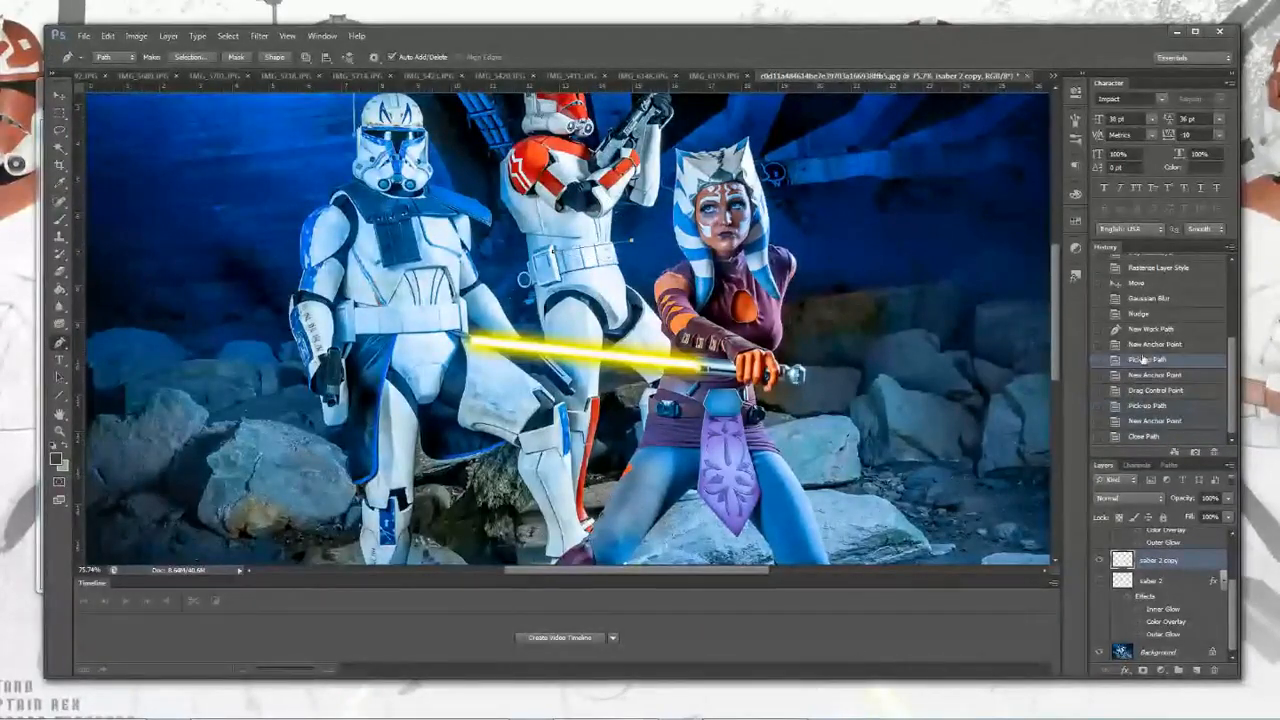
click(1144, 345)
click(1140, 330)
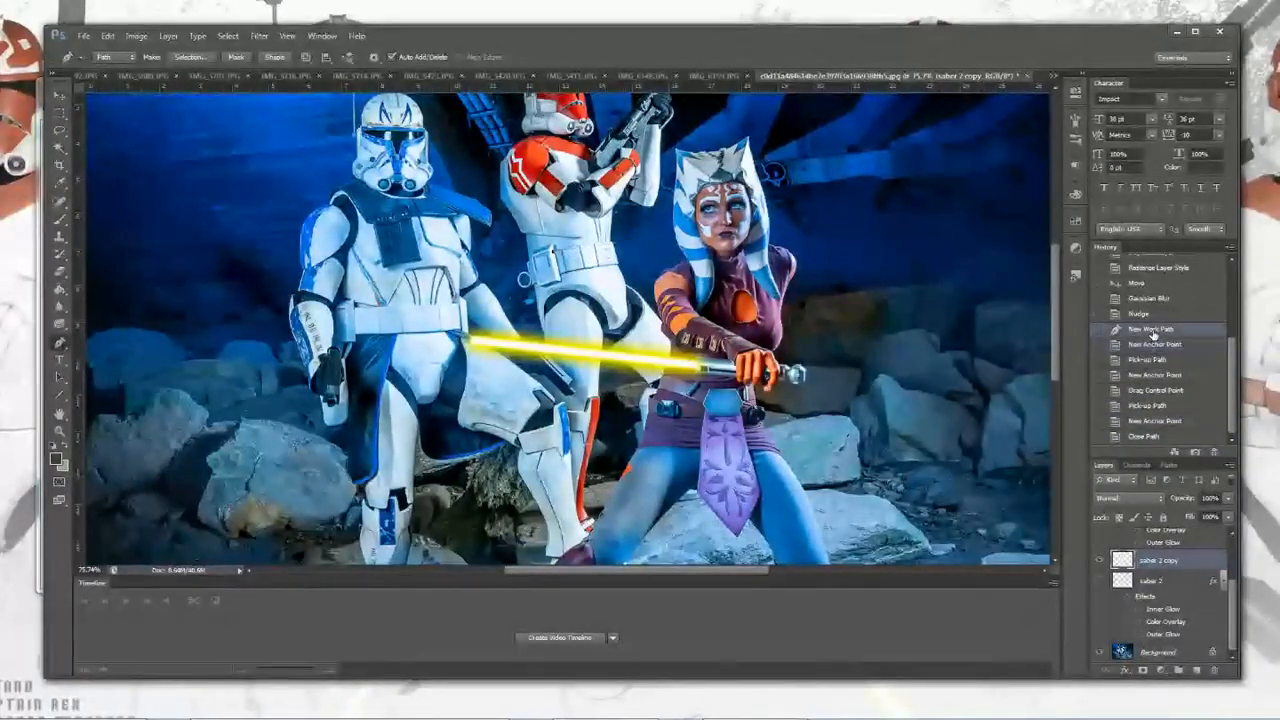
click(1136, 320)
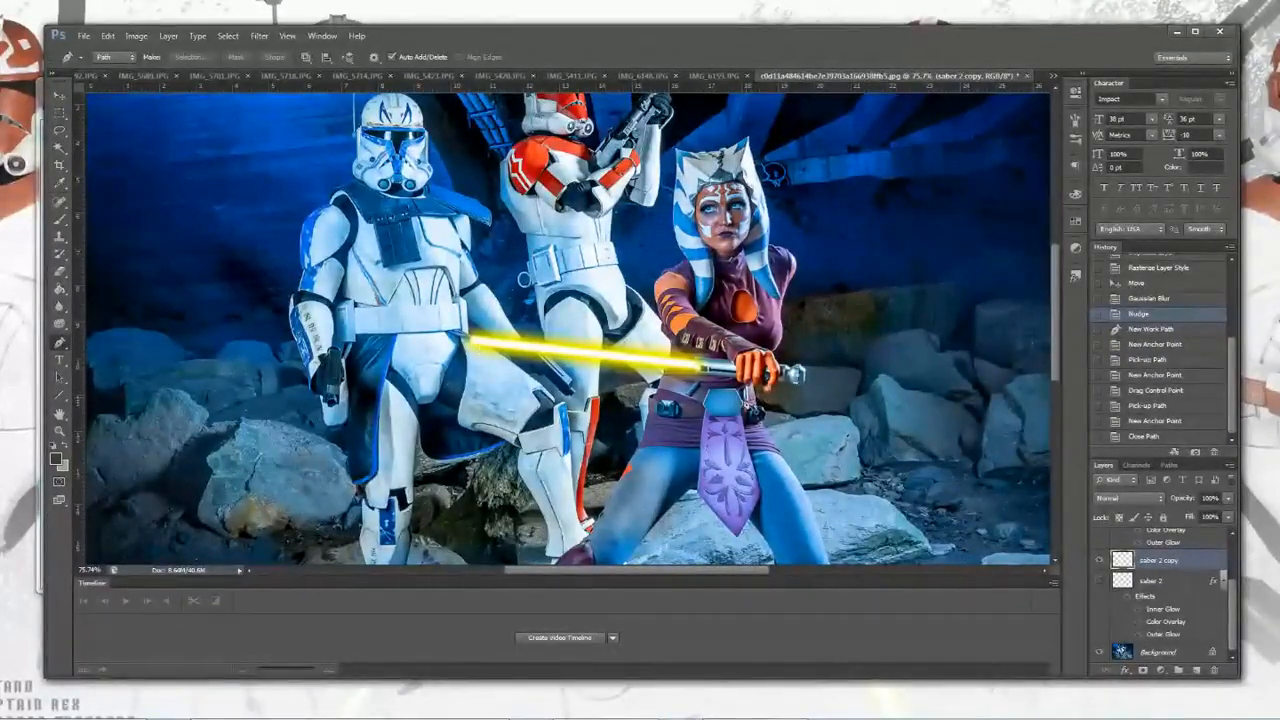
Step: Open the saber 2 layer style and review its Color Overlay, Inner Glow and Outer Glow effects
right_click(1128, 583)
click(1170, 260)
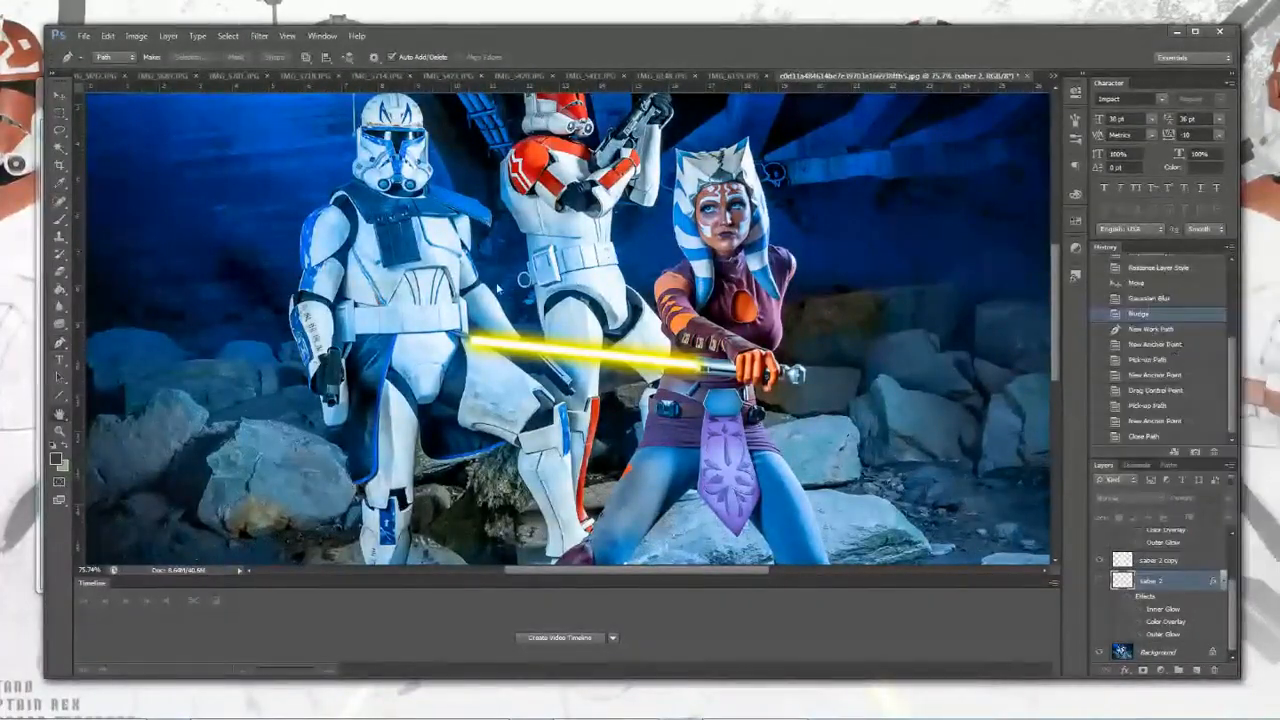
click(805, 283)
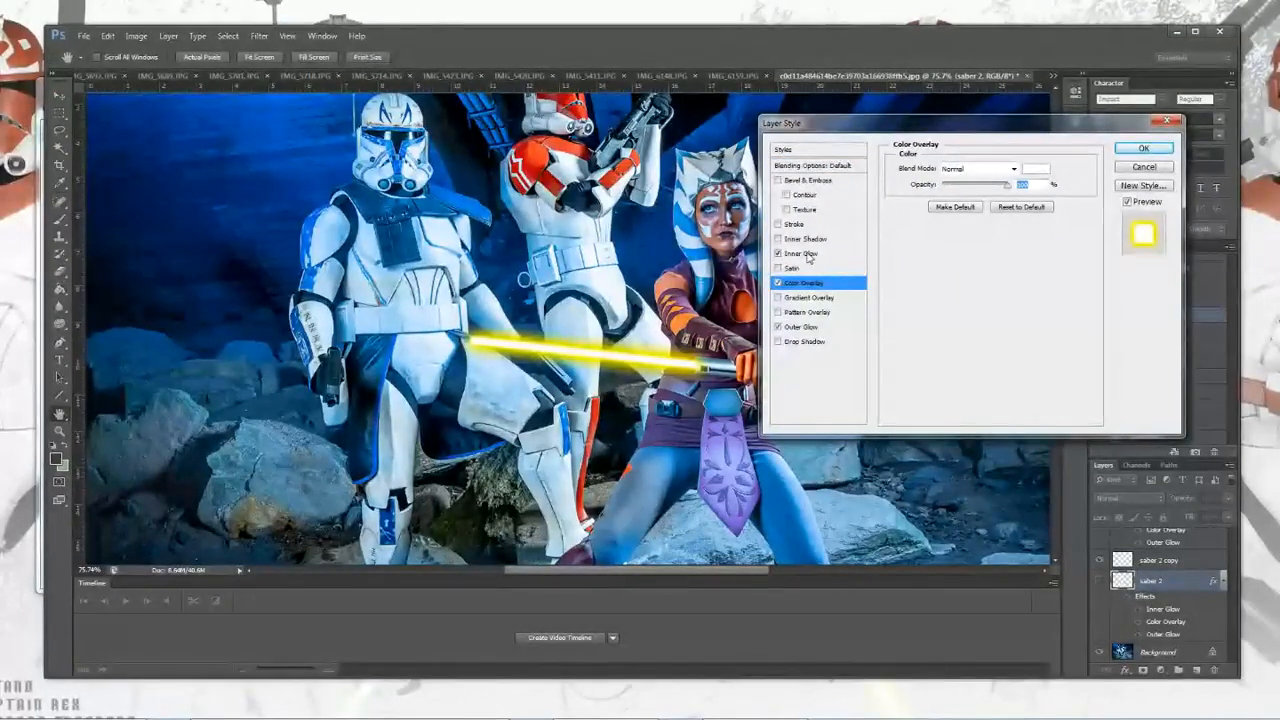
click(810, 254)
click(800, 327)
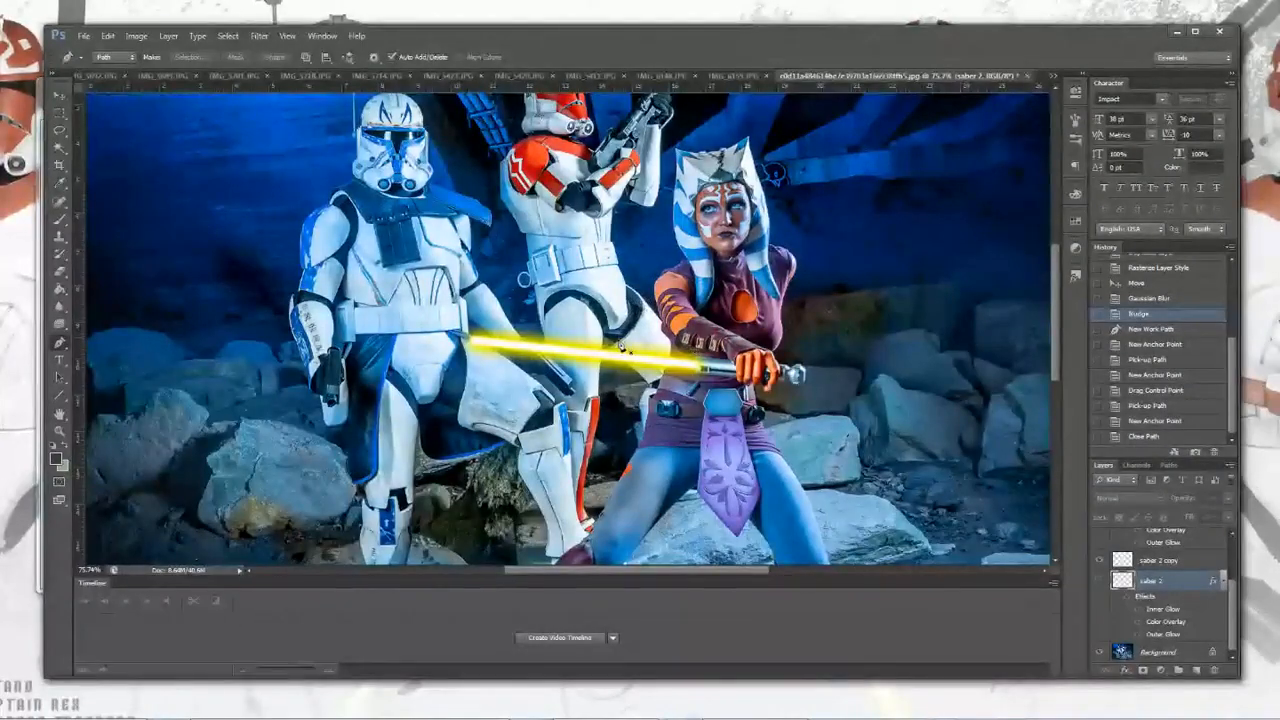
Step: Select the saber 2 copy layer and browse the available filters
scroll(576, 324, down, 3)
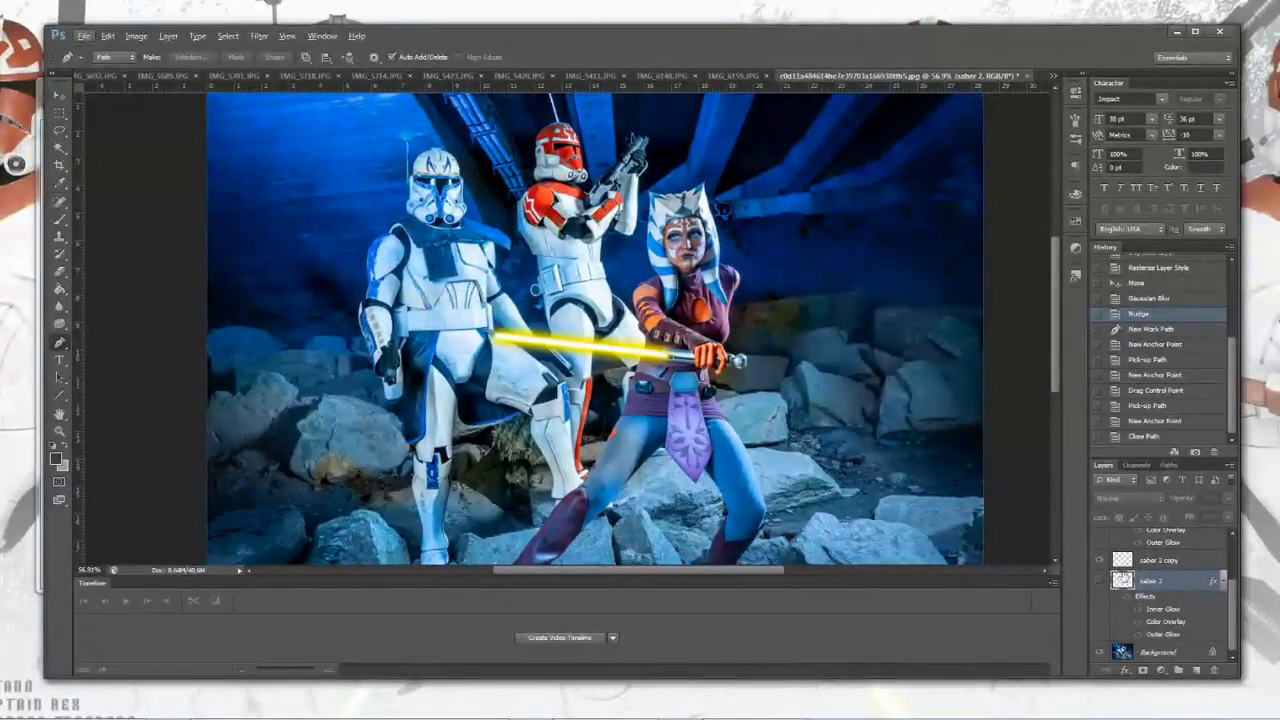
click(1126, 562)
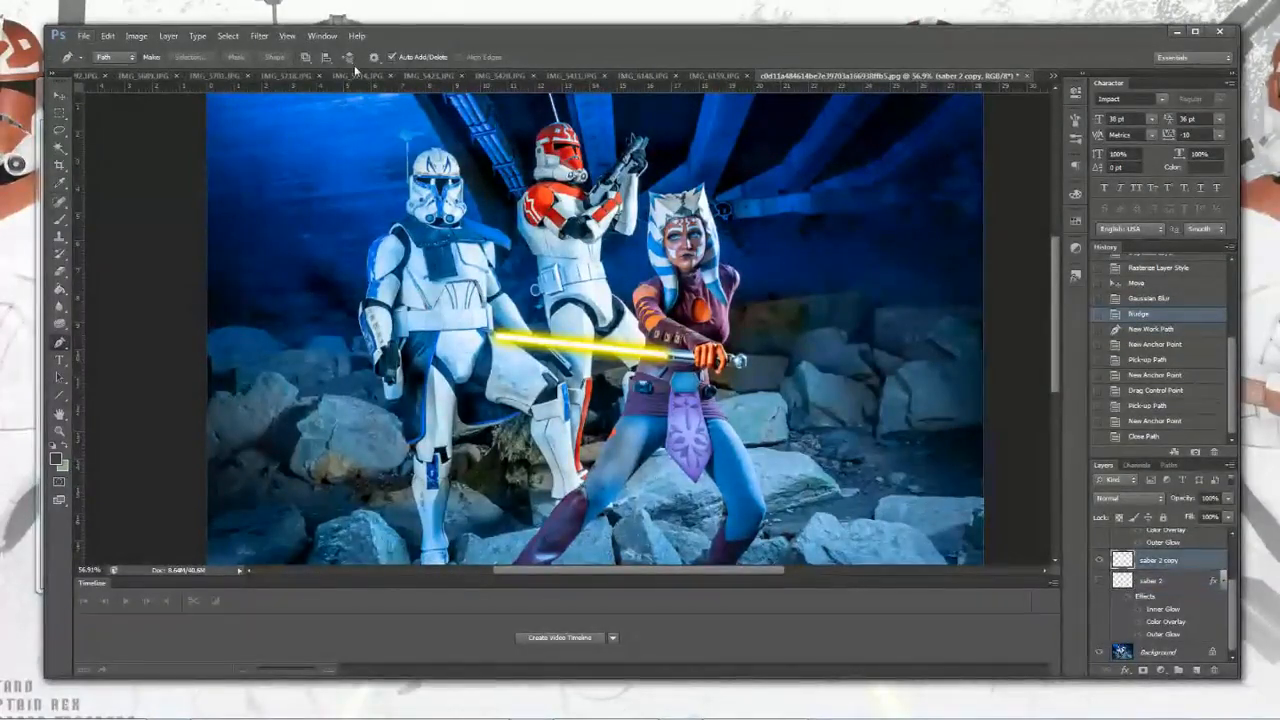
click(259, 36)
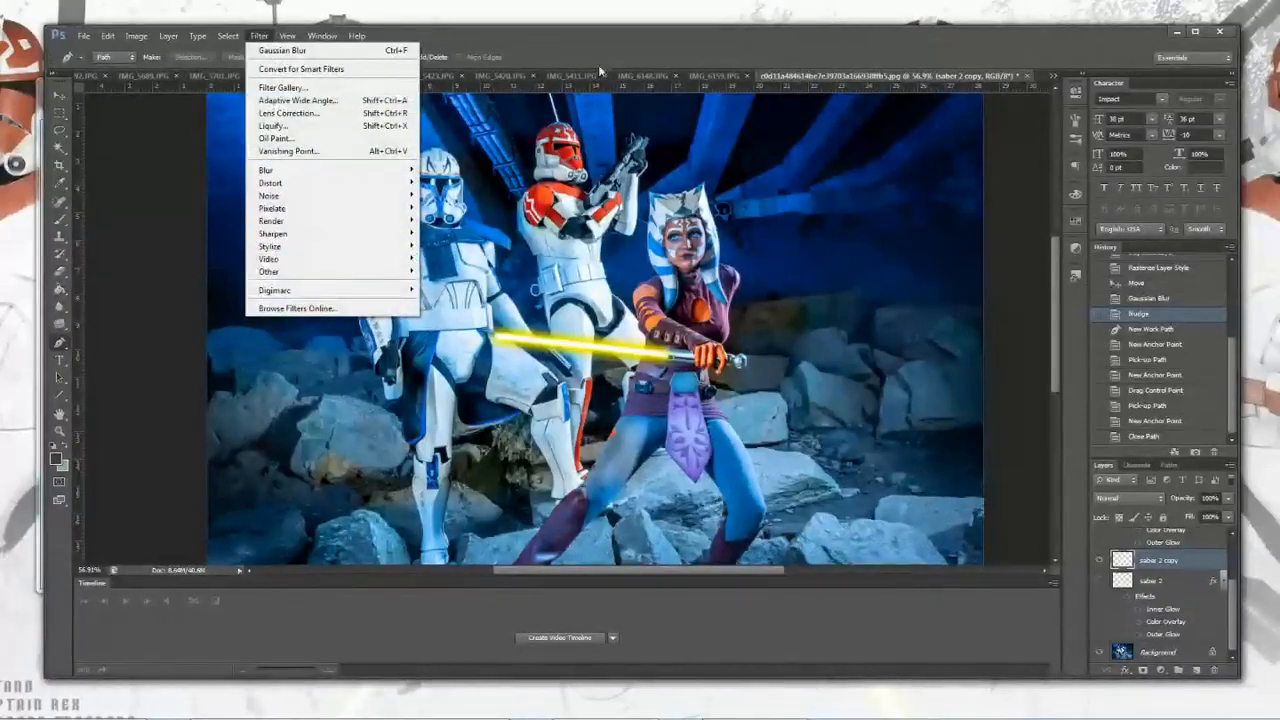
click(641, 43)
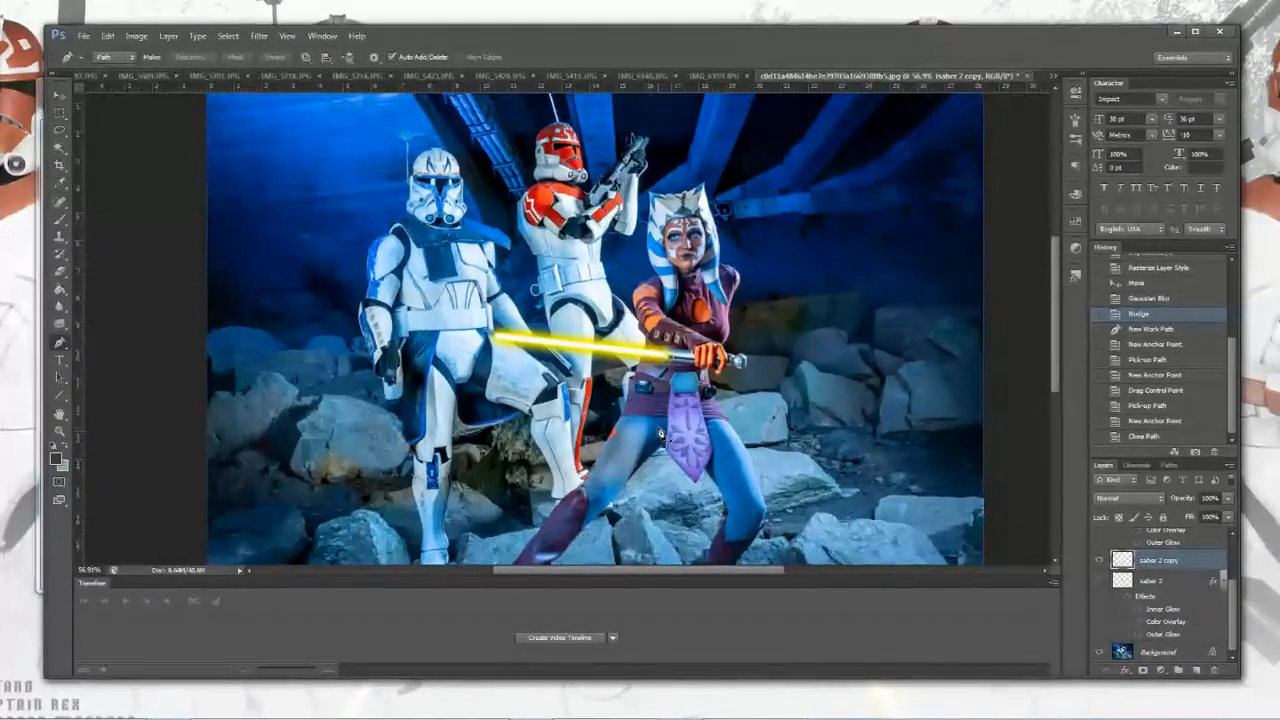